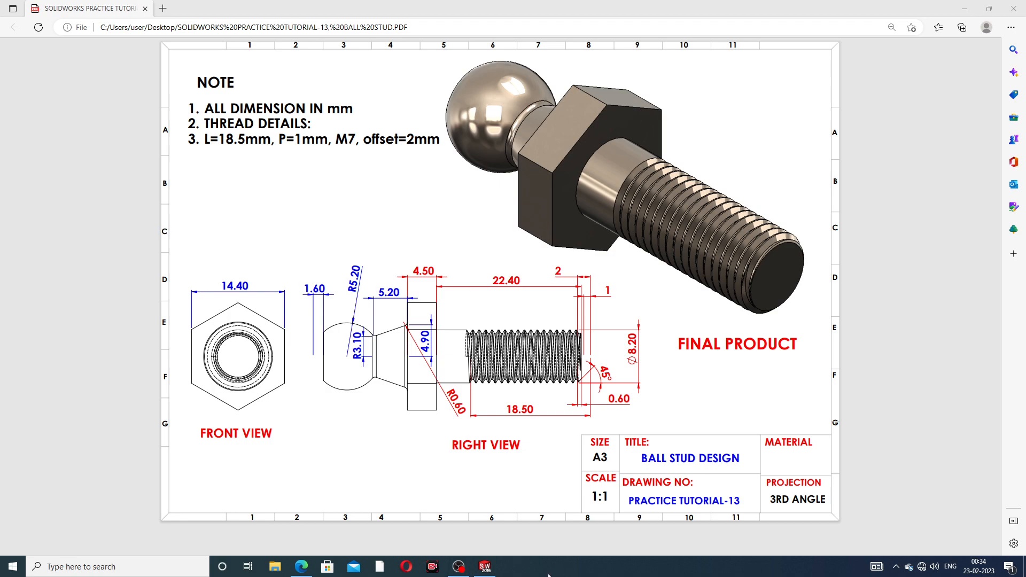
- Examine the finished ball stud model in SOLIDWORKS from several angles and compare it with the dimensioned PDF drawing in the browser
left_click(484, 566)
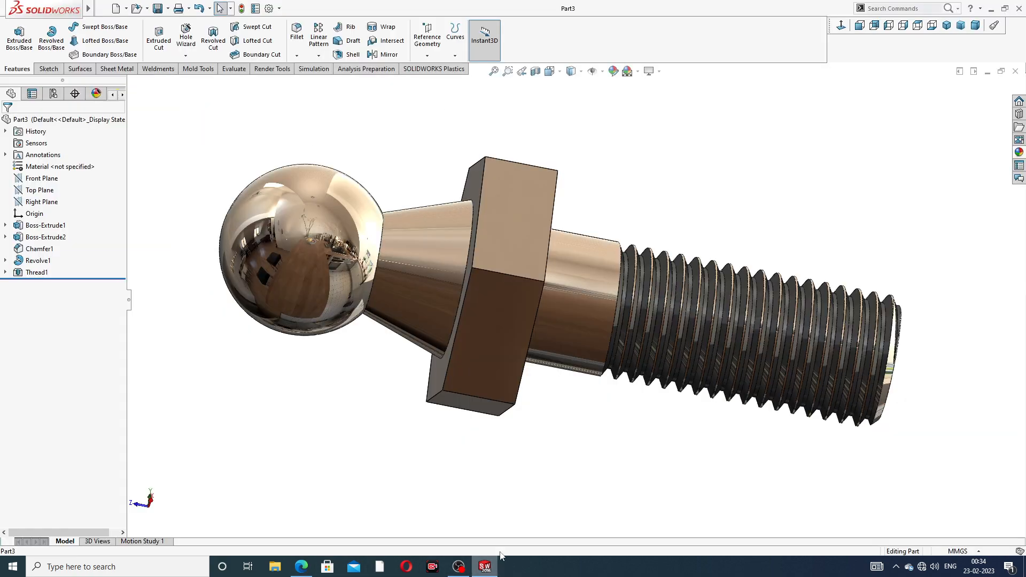
middle_click_drag(599, 345, 568, 222)
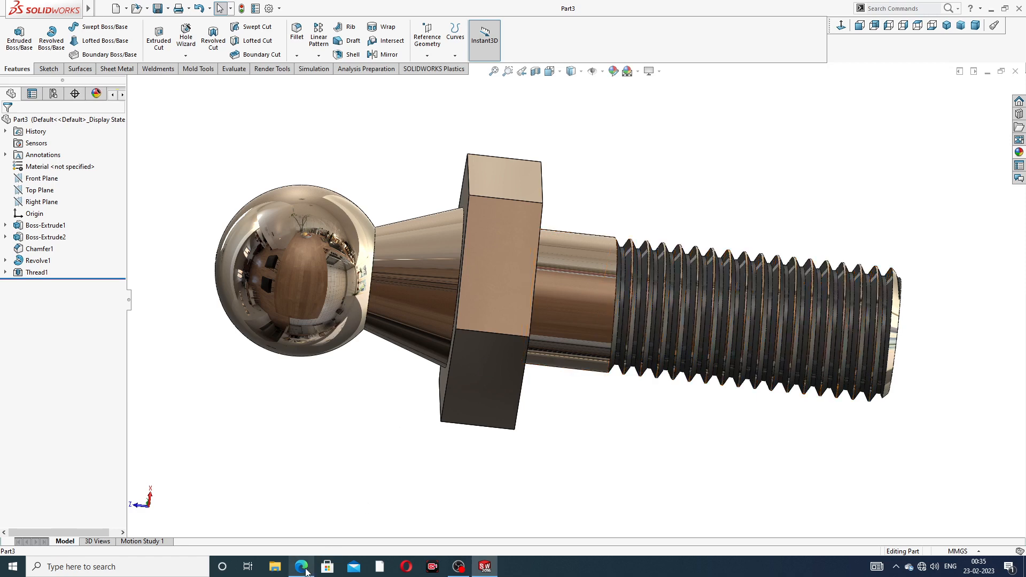
left_click(303, 568)
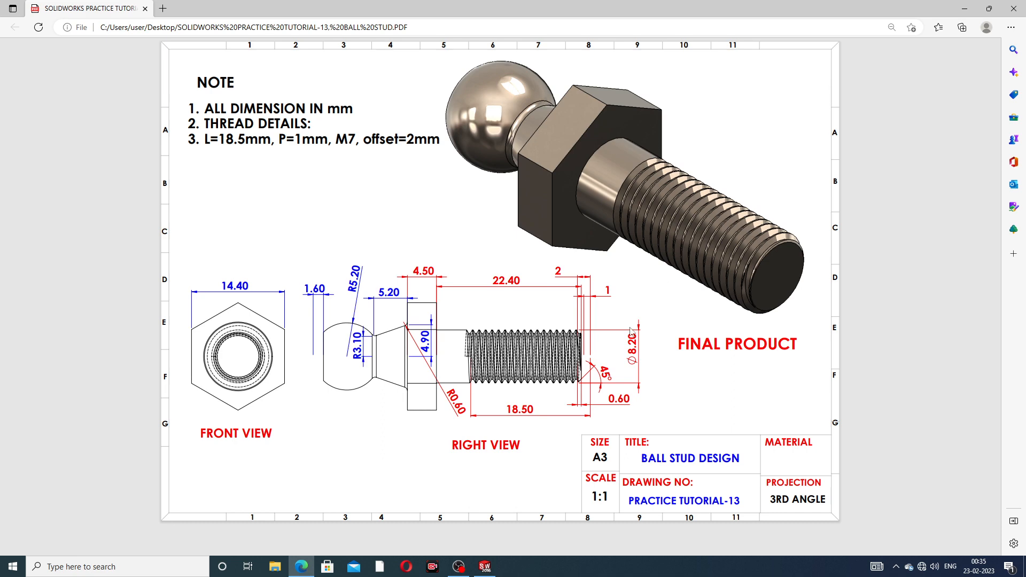
left_click(496, 568)
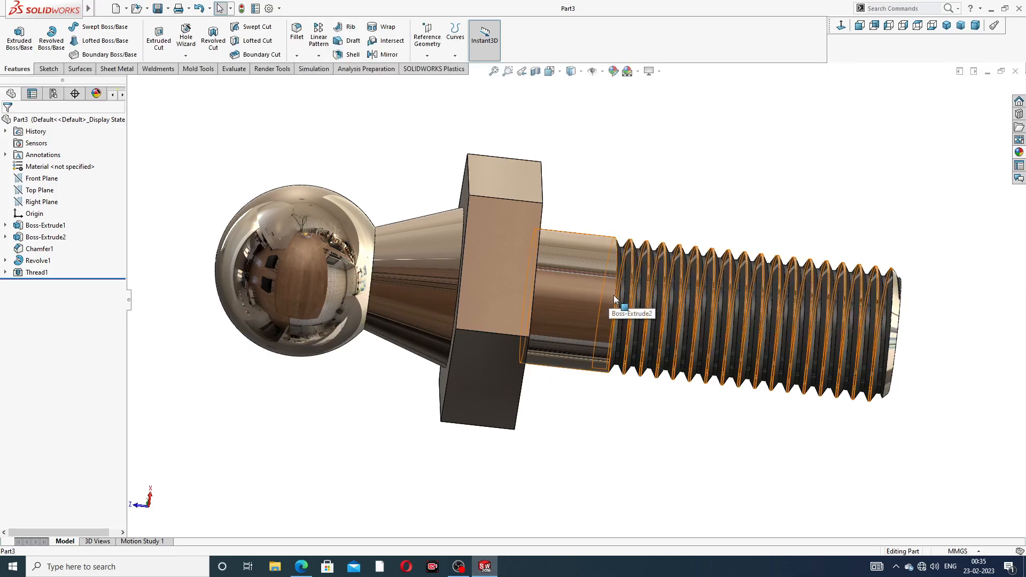
middle_click_drag(615, 299, 427, 262)
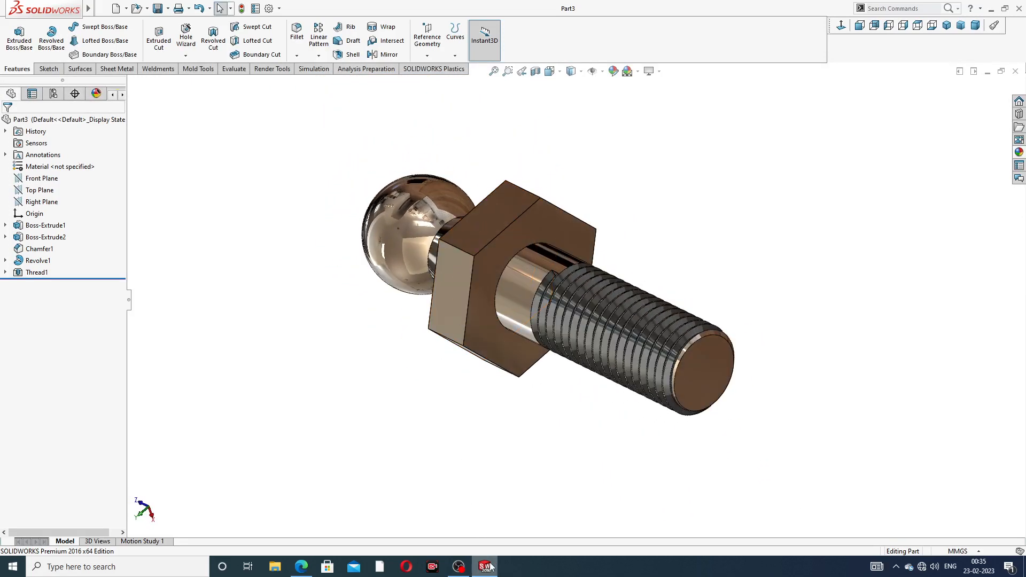
left_click(300, 567)
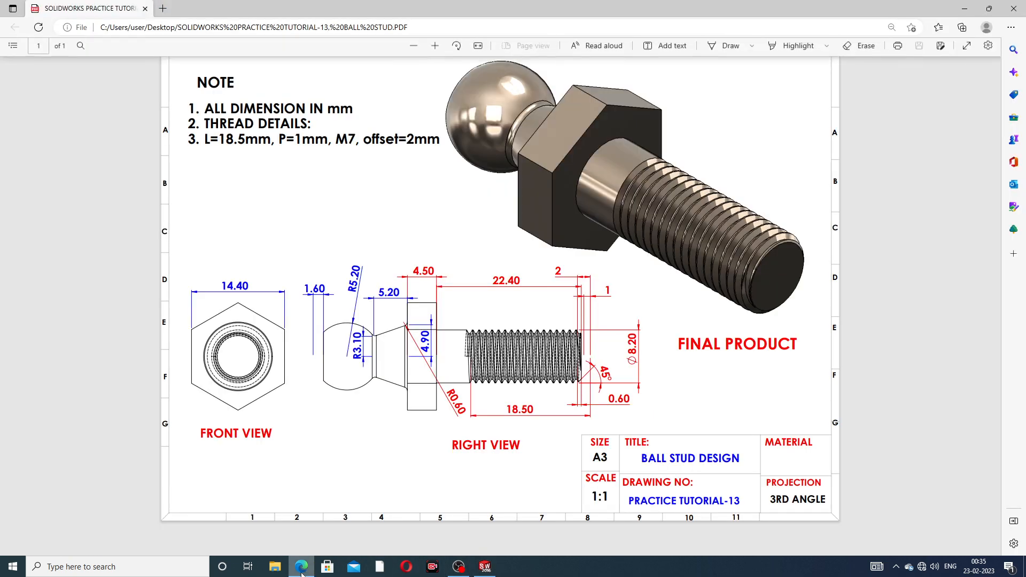
left_click(301, 567)
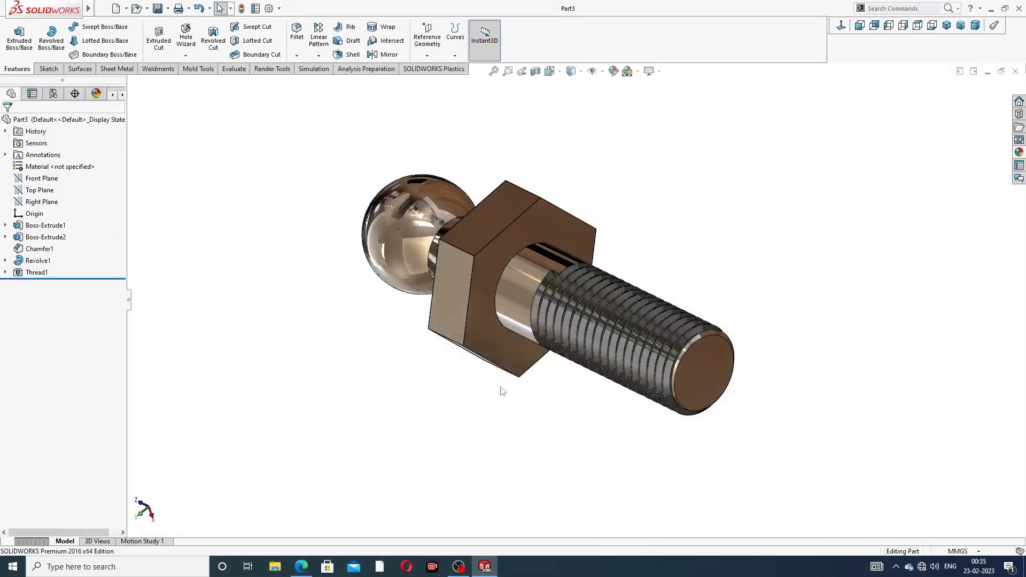
middle_click_drag(499, 389, 319, 293)
middle_click_drag(665, 225, 749, 211)
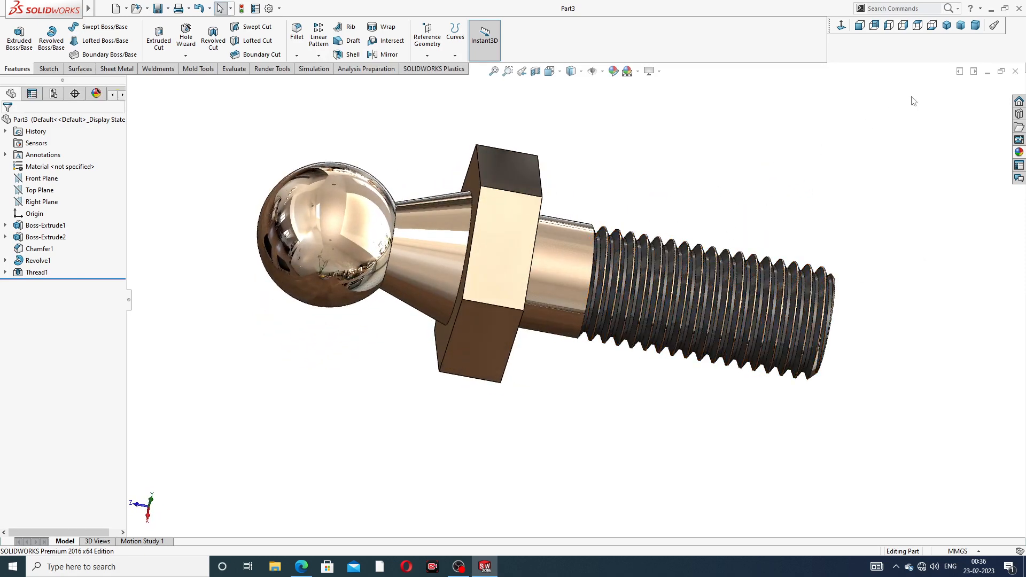
- Close the finished ball stud part and create a new part document
left_click(1015, 71)
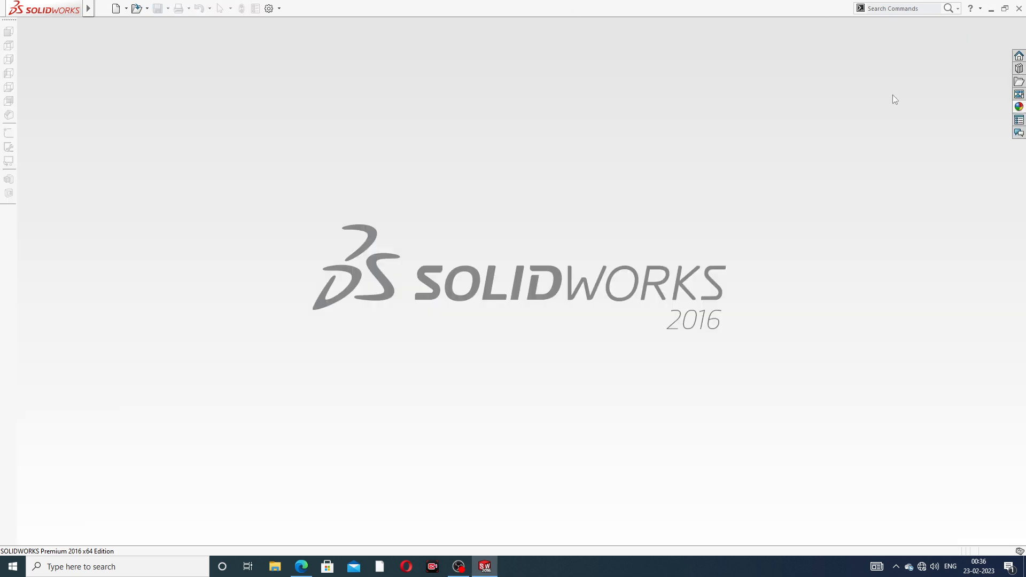
left_click(116, 8)
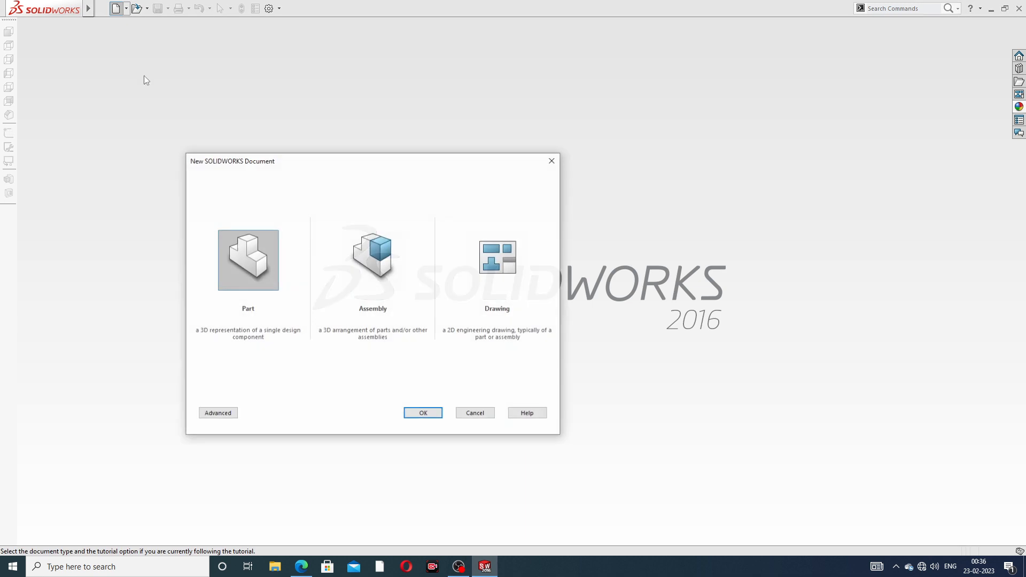
left_click(424, 415)
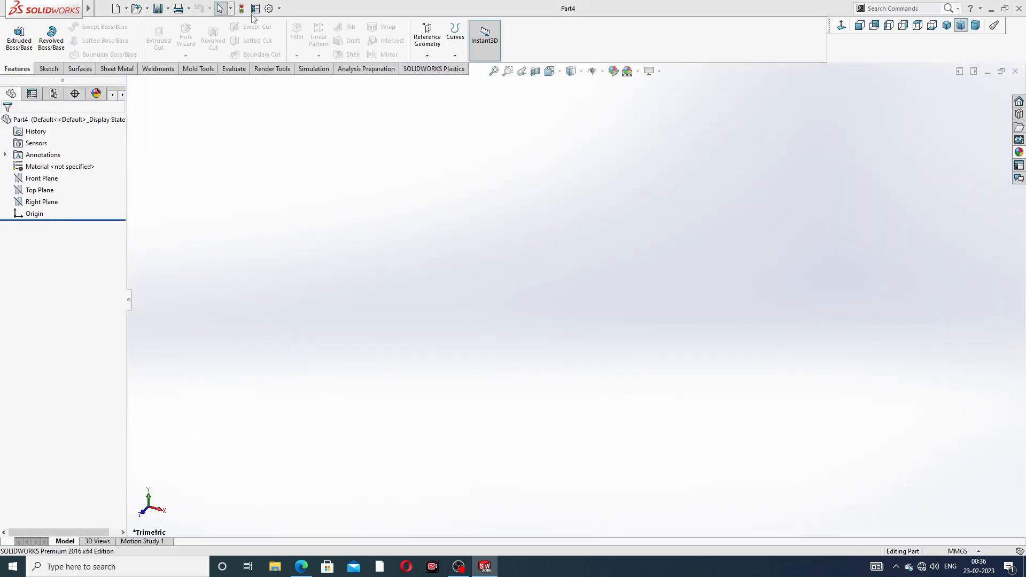
- Apply the Plain White scene and raise both image quality resolutions of the new part to the highest setting
left_click(631, 72)
left_click(660, 31)
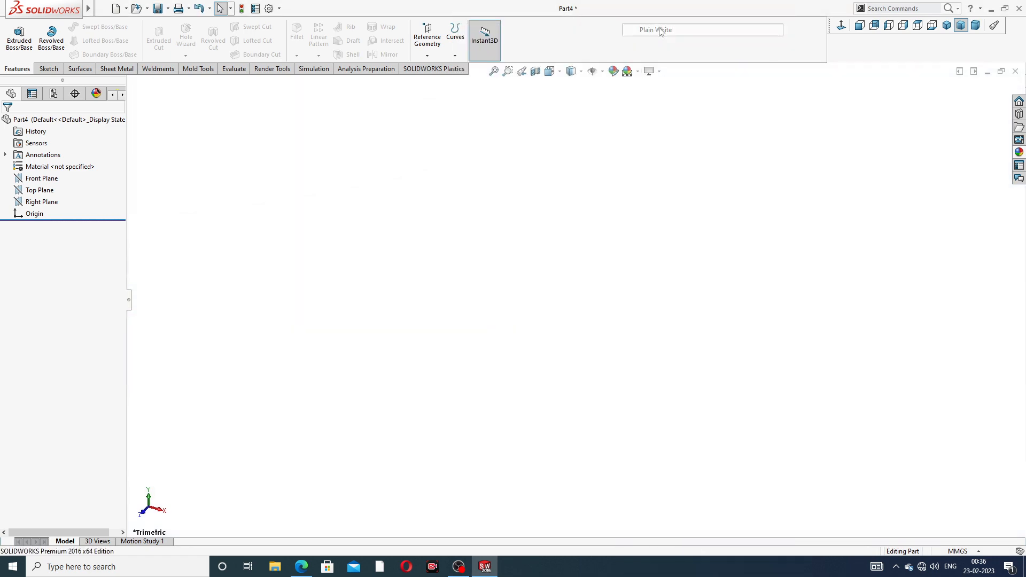
left_click(269, 8)
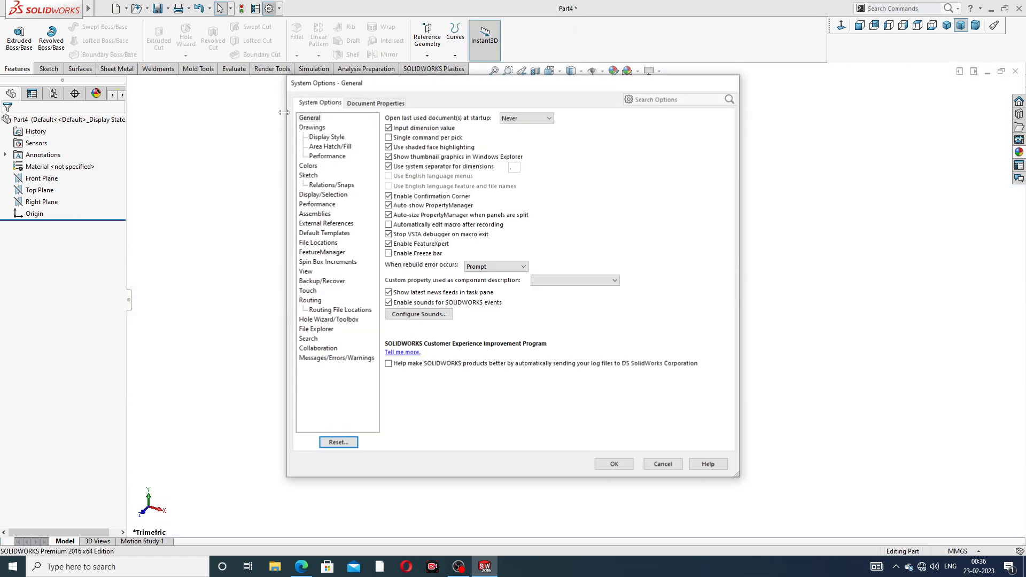
left_click(375, 103)
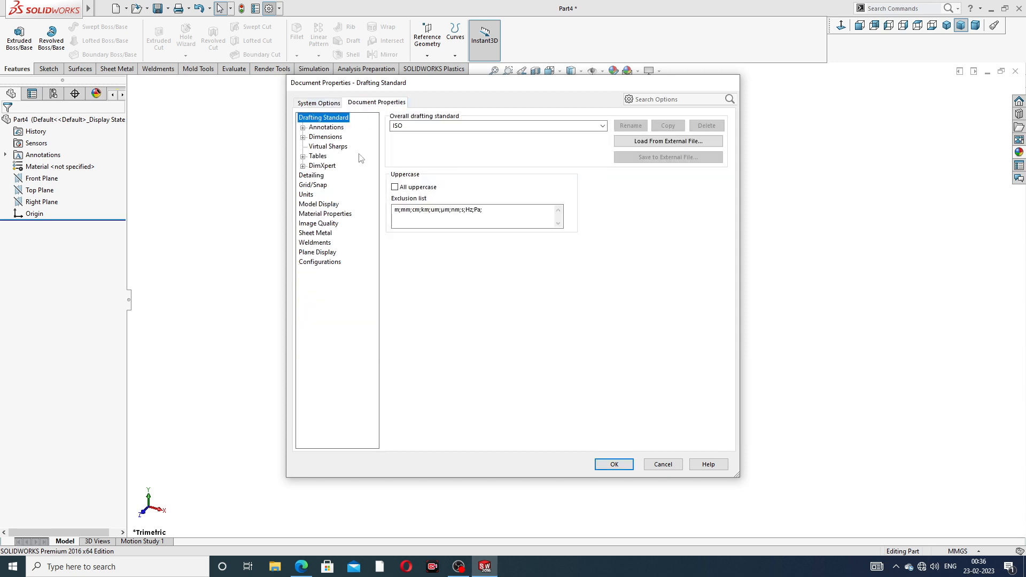
left_click(320, 224)
left_click_drag(469, 135, 589, 135)
left_click_drag(488, 240, 587, 240)
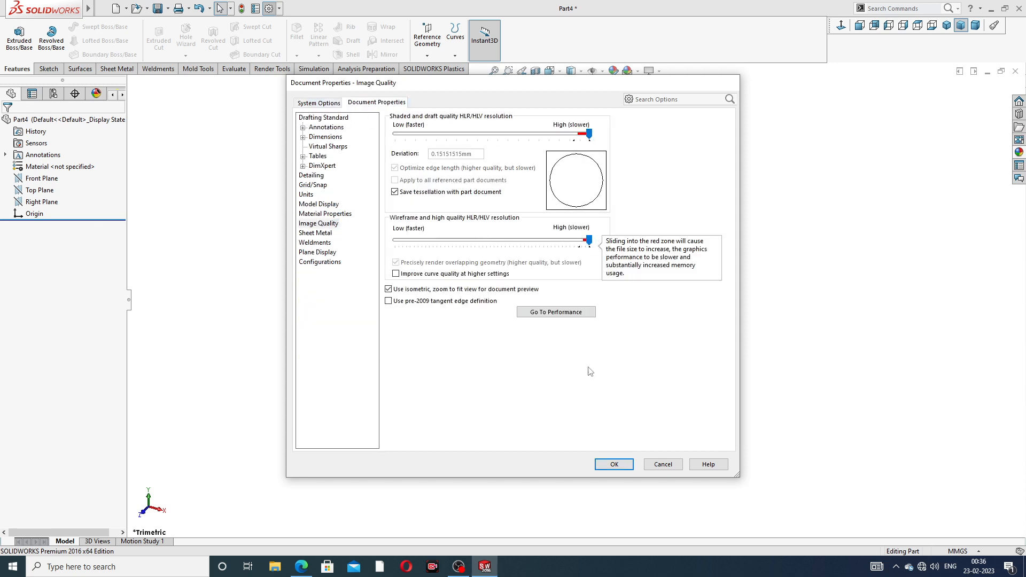
left_click(615, 464)
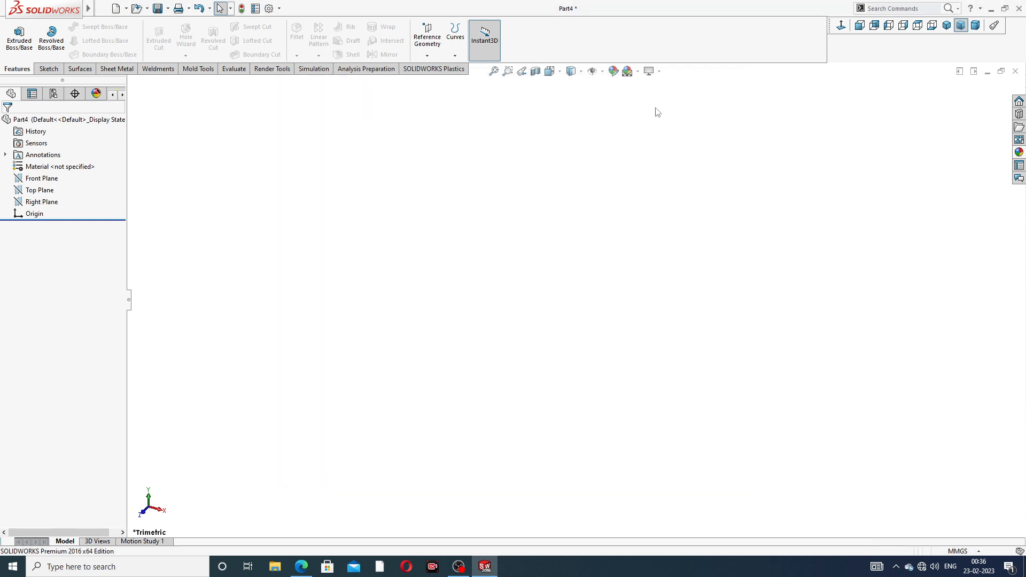
- Check the PDF drawing, then sketch a hexagon about 111 mm across flats on the Front Plane, centred on the origin with a vertex directly above it
left_click(301, 567)
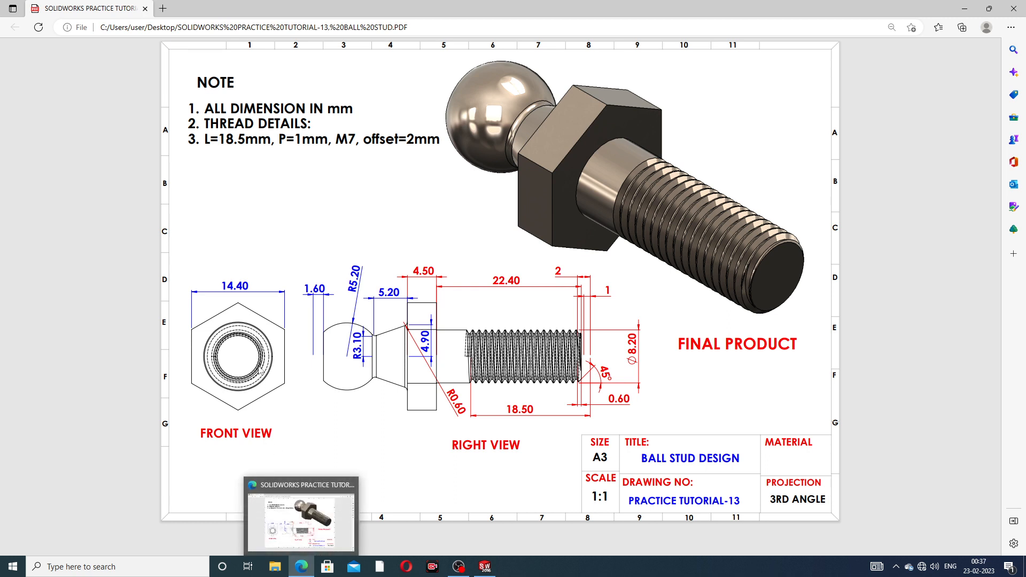
left_click(491, 571)
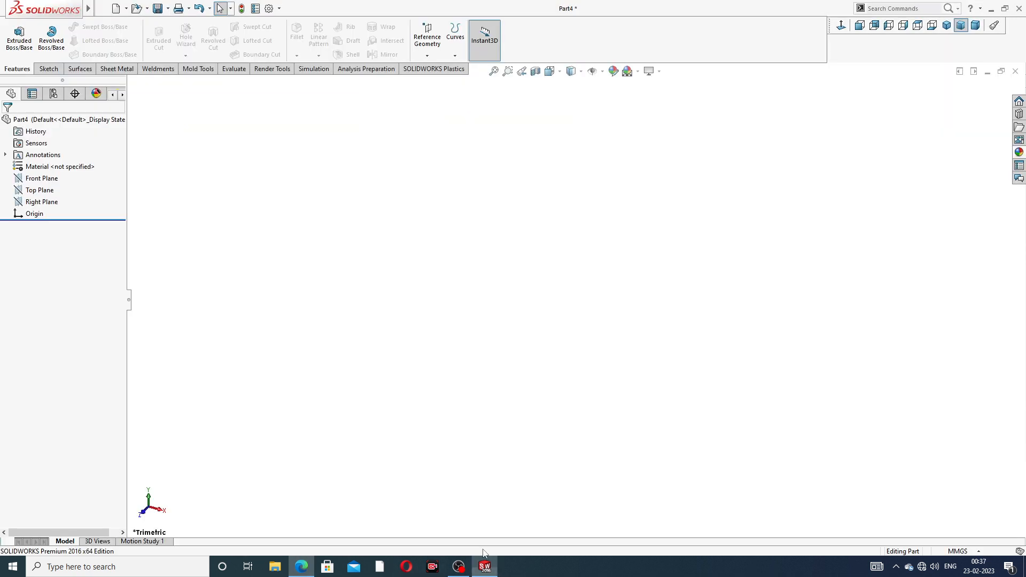
left_click(52, 180)
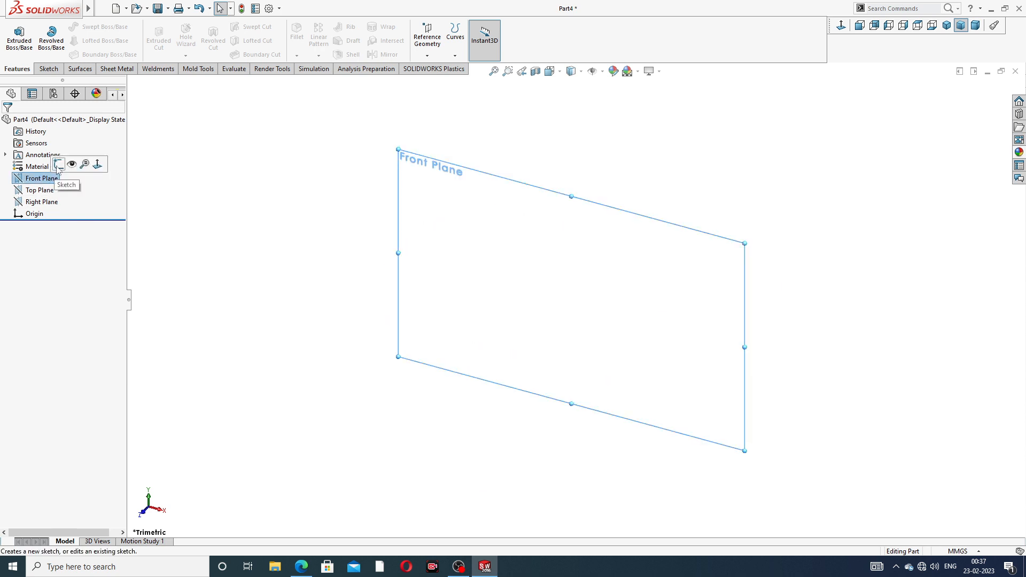
left_click(72, 166)
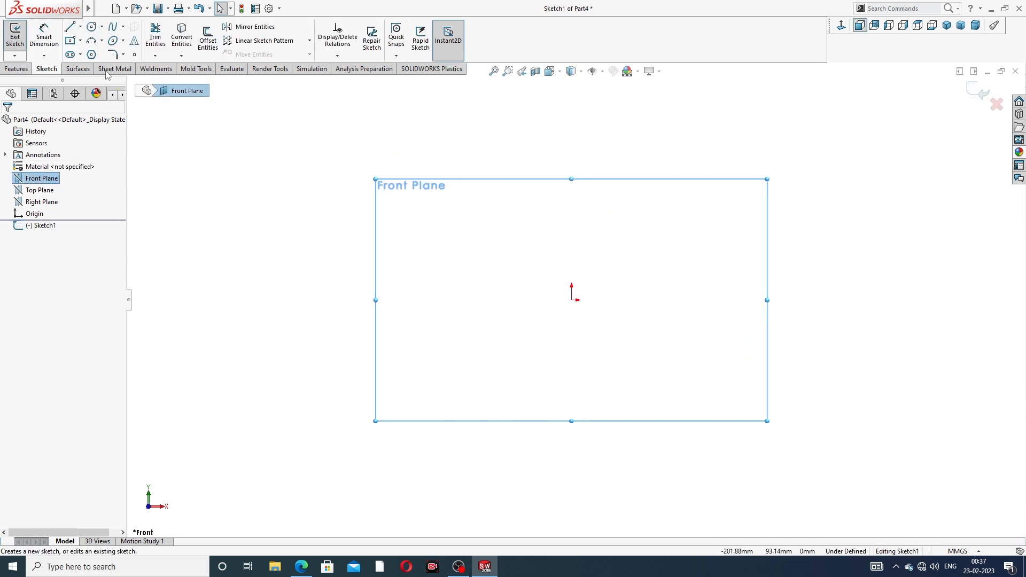
left_click(92, 54)
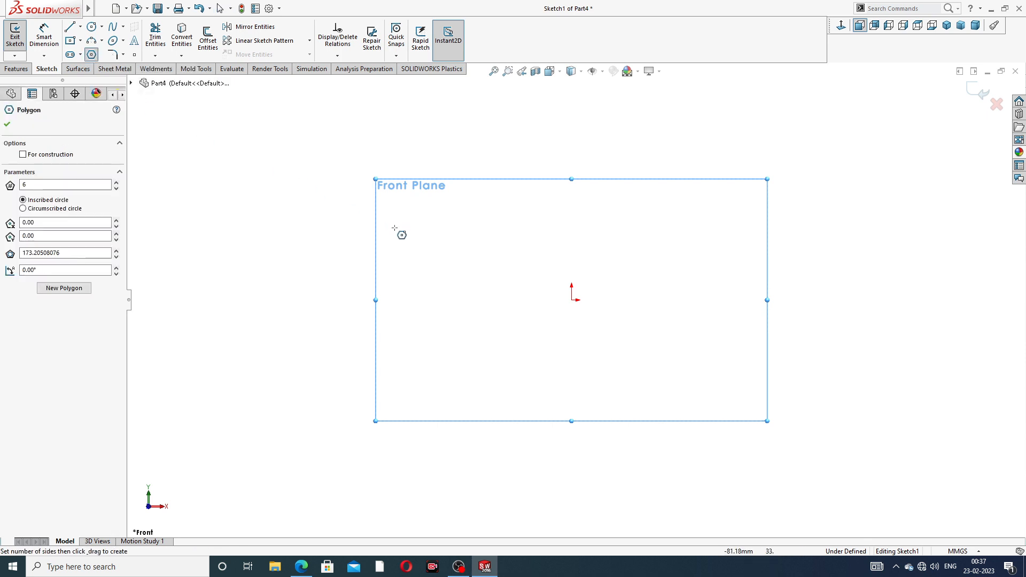
left_click(571, 299)
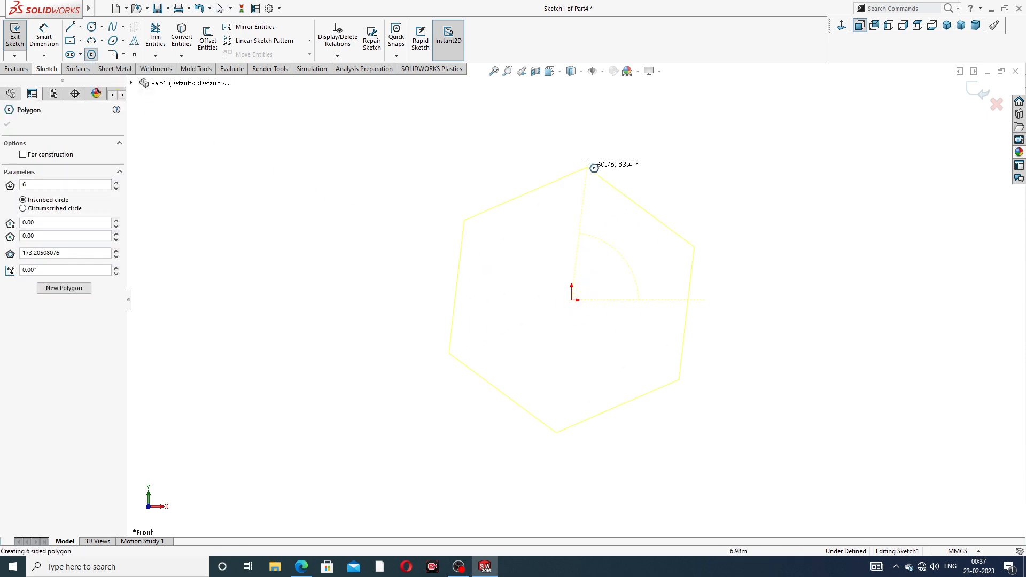
left_click(571, 158)
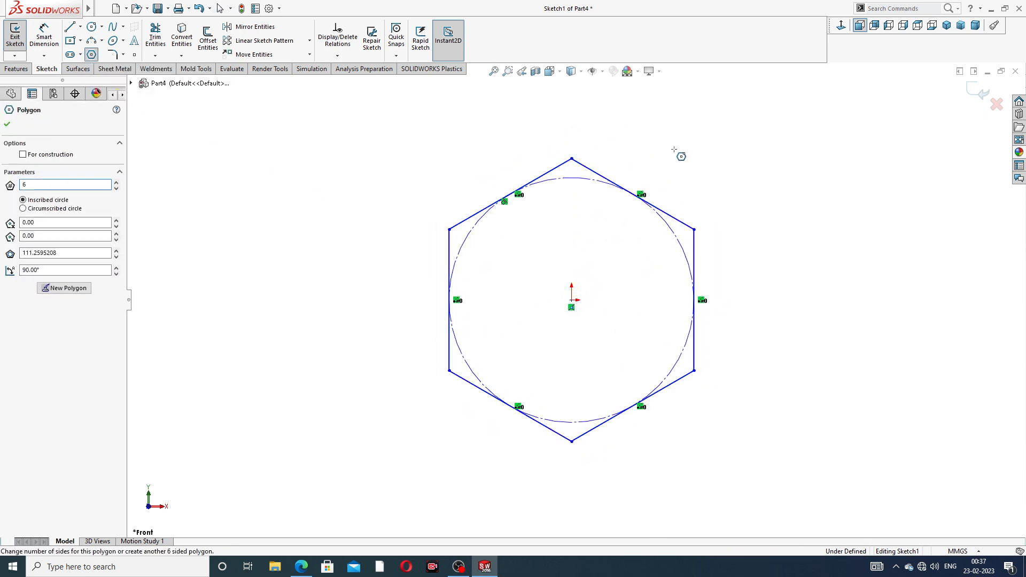
right_click(258, 209)
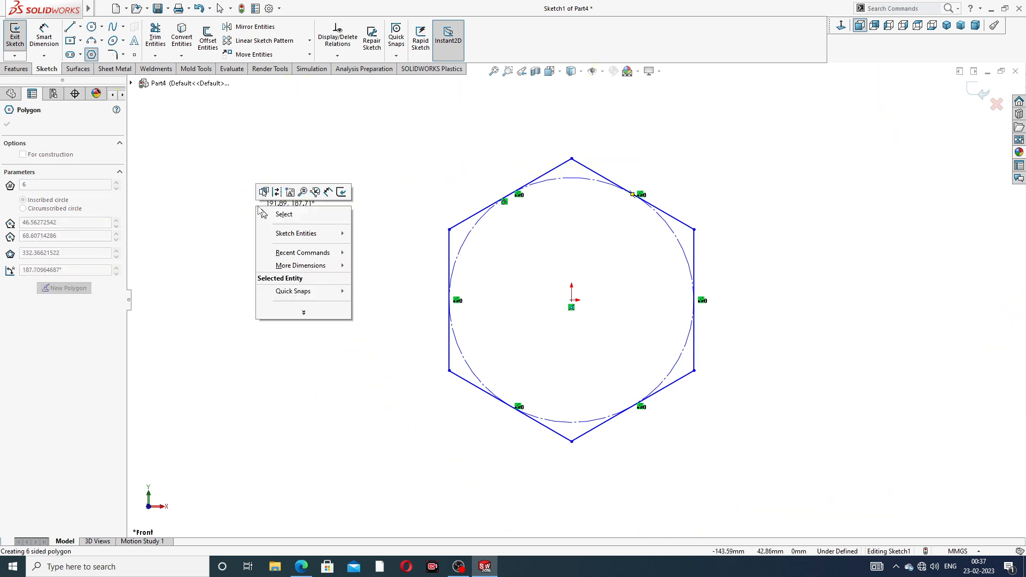
left_click(283, 215)
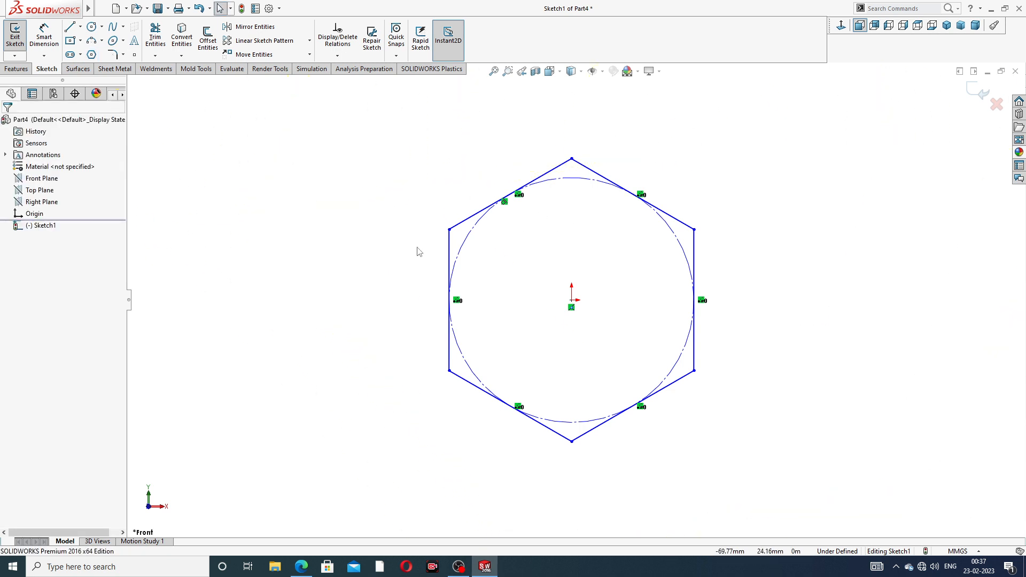
- Add a Vertical relation to the upright side of the hexagon to the right of the origin
scroll(648, 216, "down", 1)
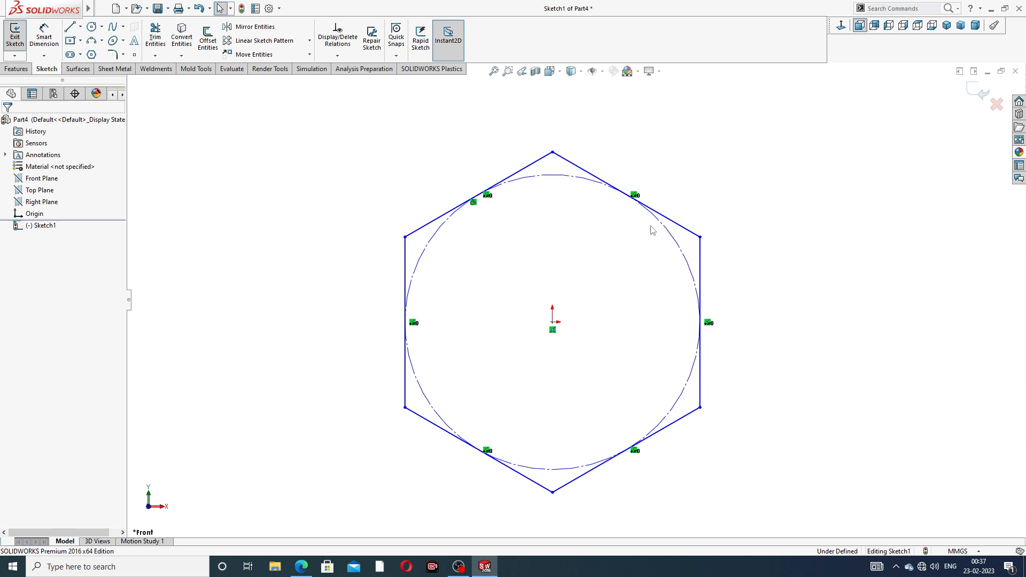
left_click(700, 259)
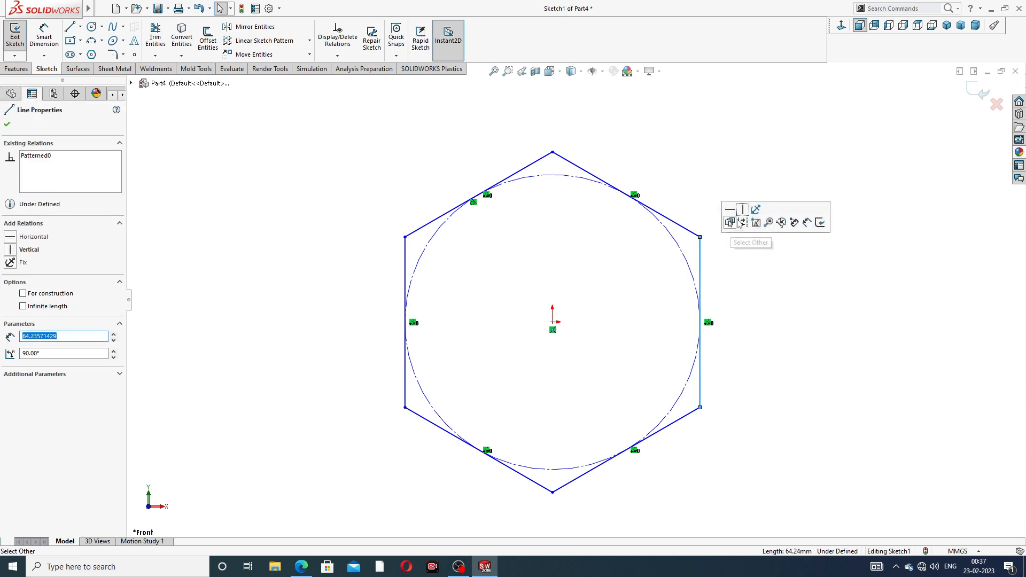
left_click(733, 254)
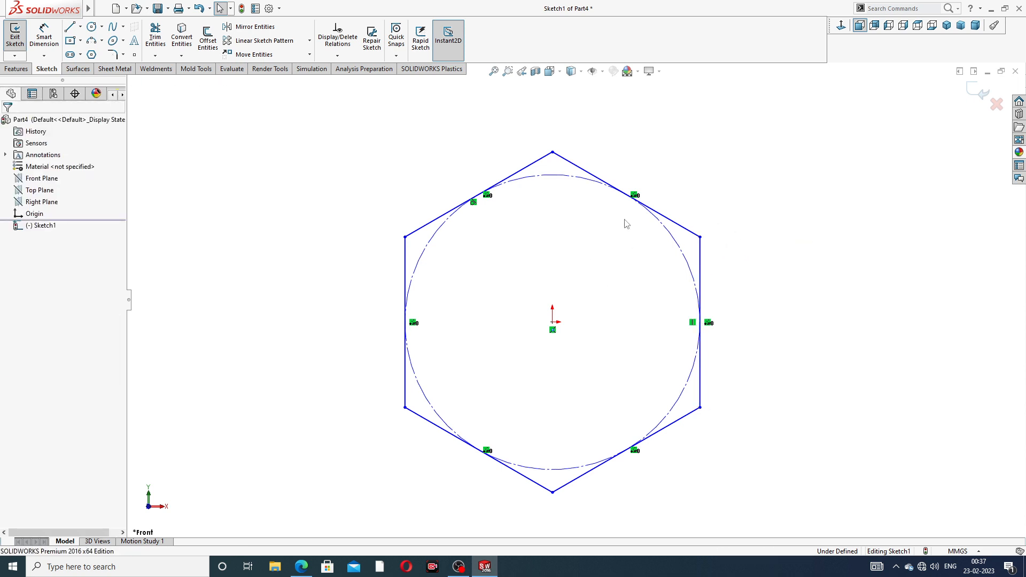
- Dimension the distance between the hexagon's two vertical sides and set it to 14.5 mm
left_click(44, 36)
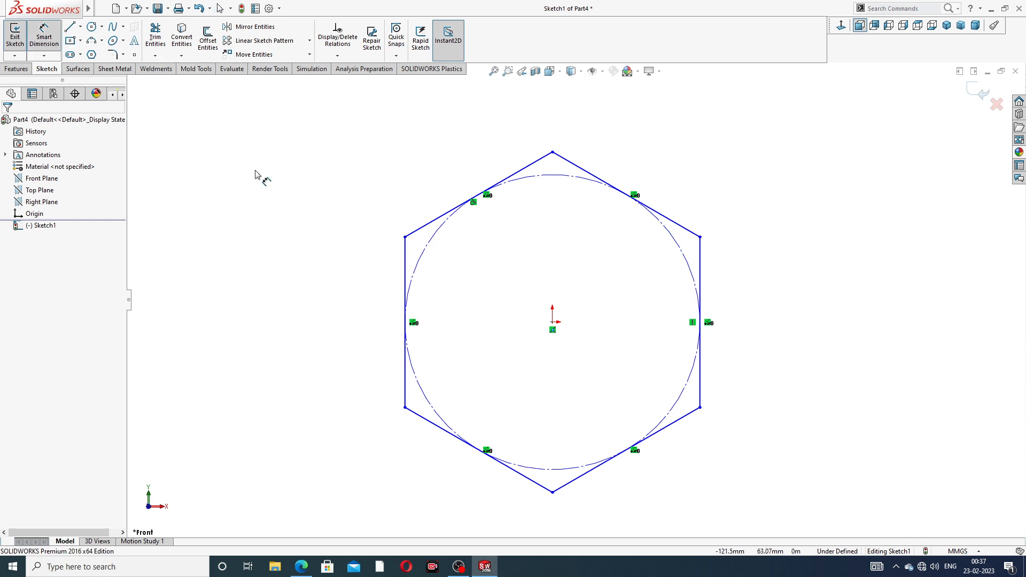
left_click(404, 268)
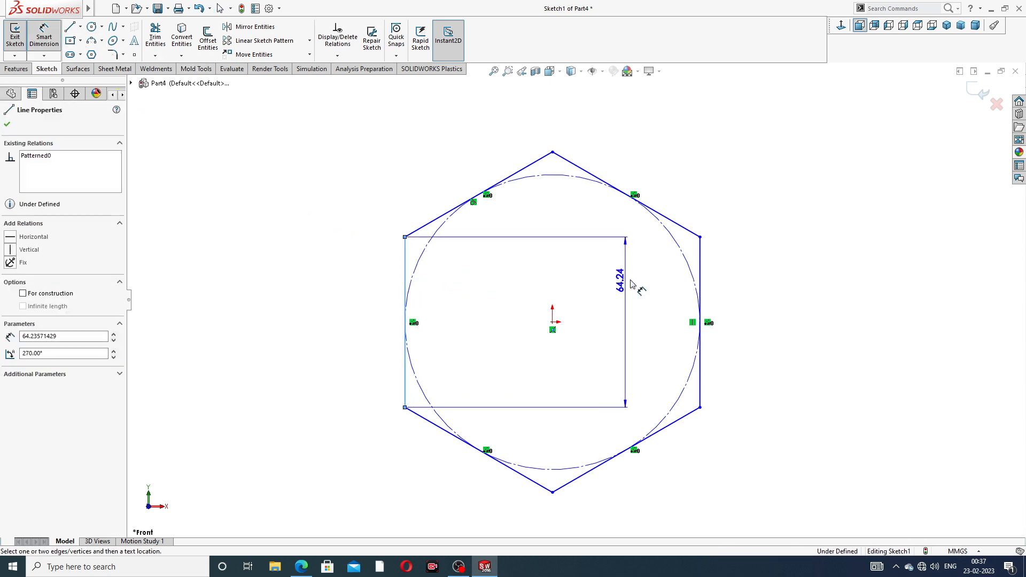
left_click(700, 262)
left_click(553, 136)
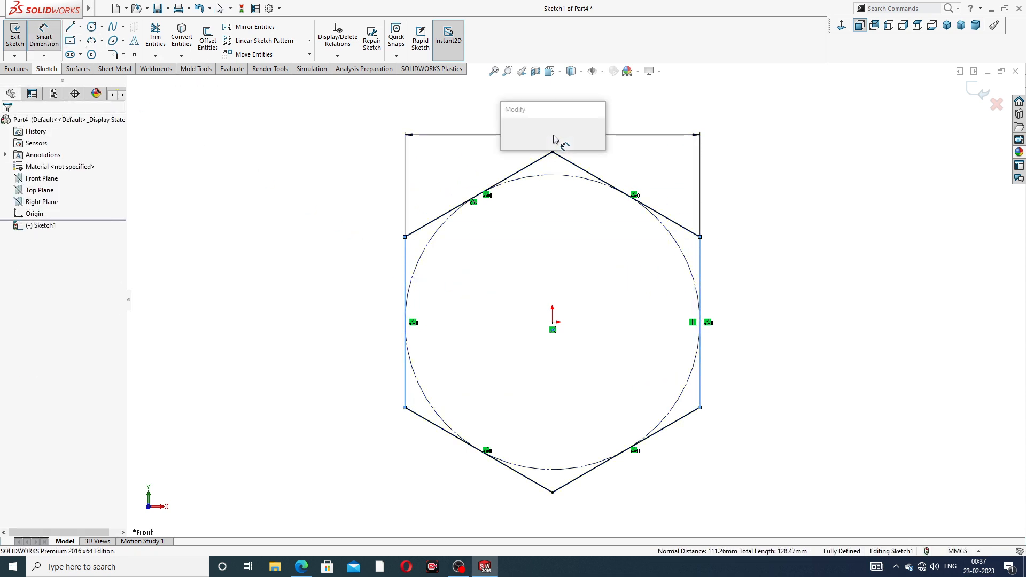
type("14.5")
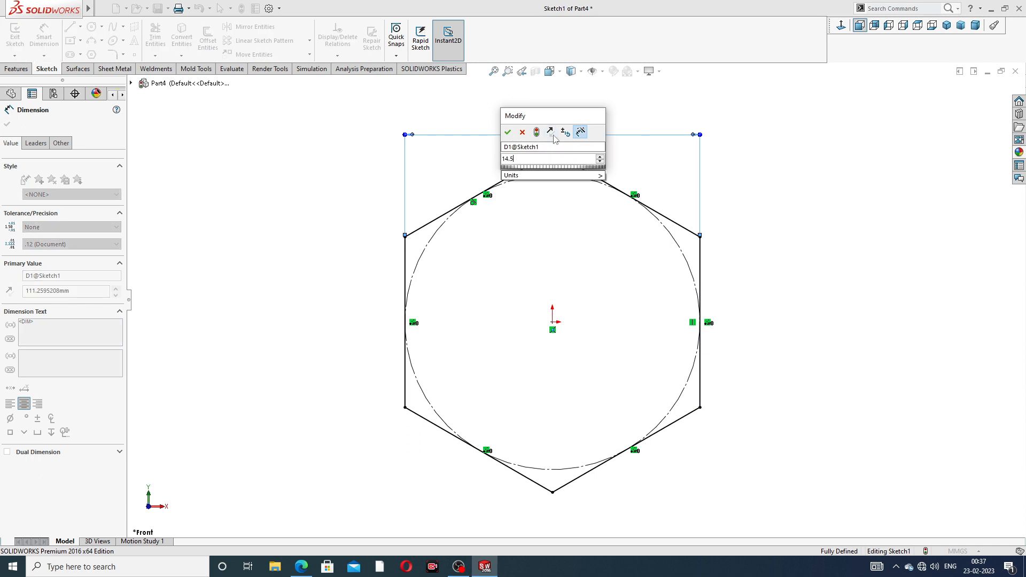
key("Return")
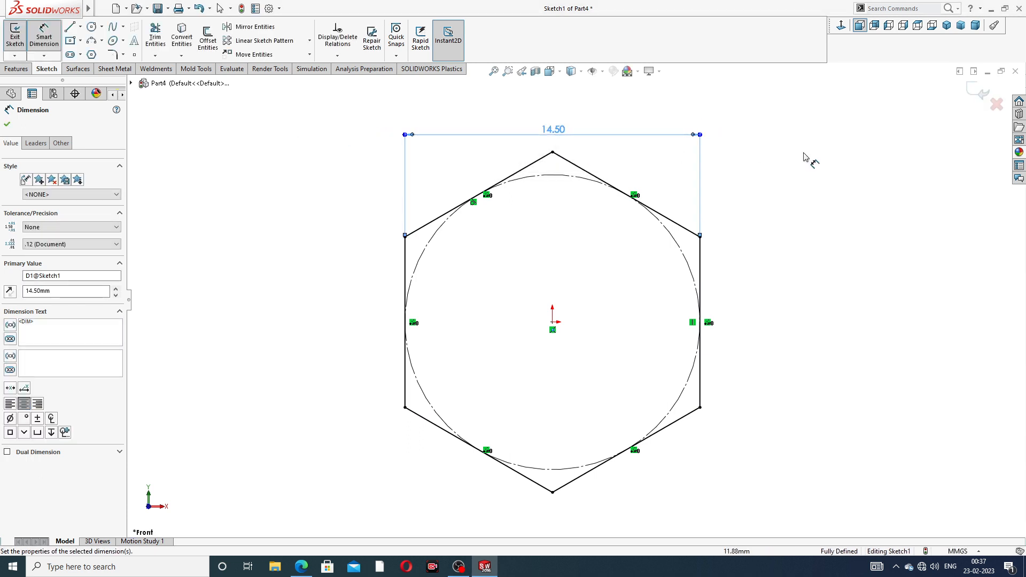
left_click(831, 149)
scroll(734, 196, "up", 2)
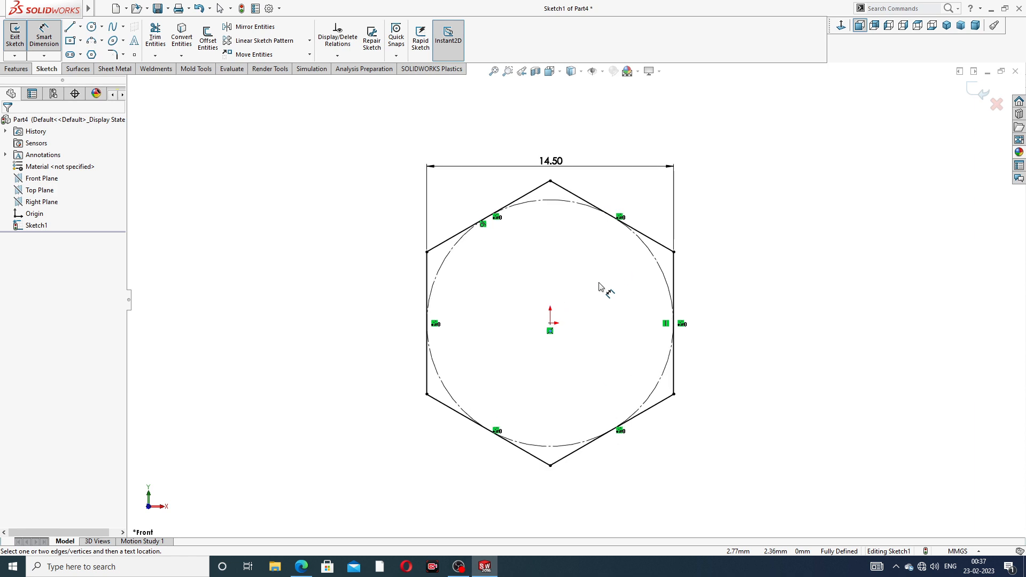
scroll(604, 284, "down", 1)
right_click(763, 178)
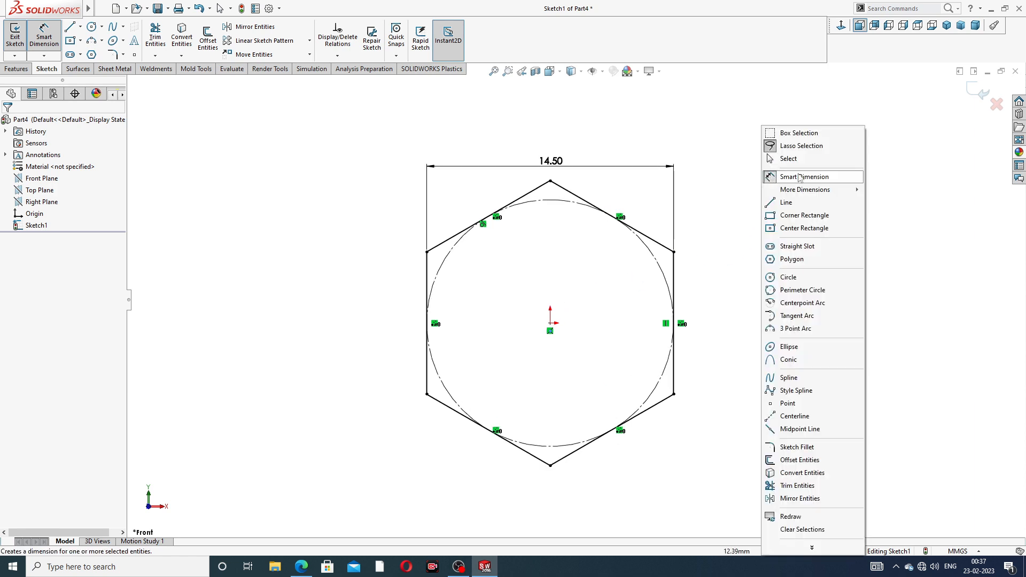
- Exit the hexagon sketch, check the nut thickness on the PDF drawing, and extrude the hexagon 4.5 mm as a Blind boss
left_click(801, 162)
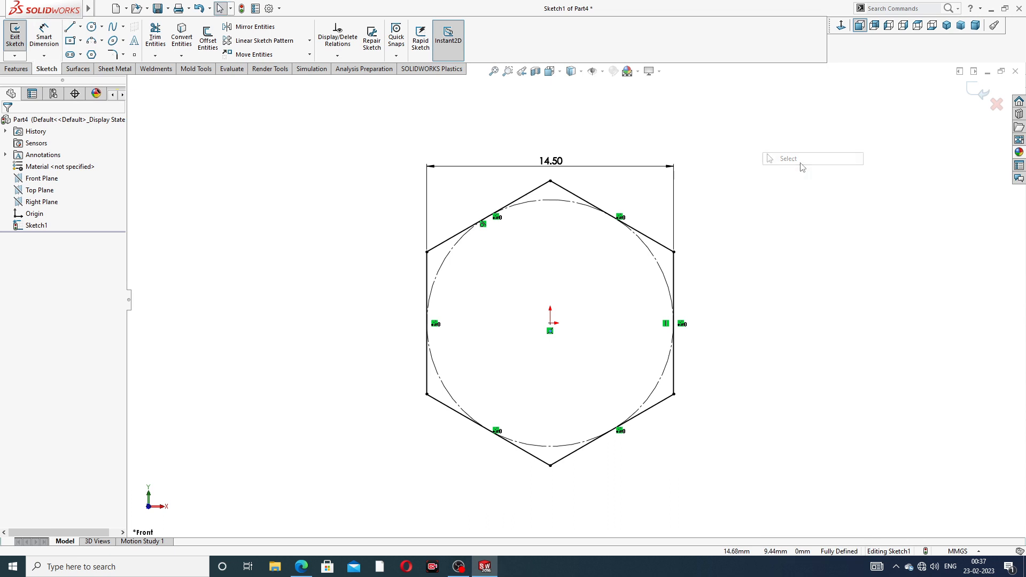
left_click(972, 95)
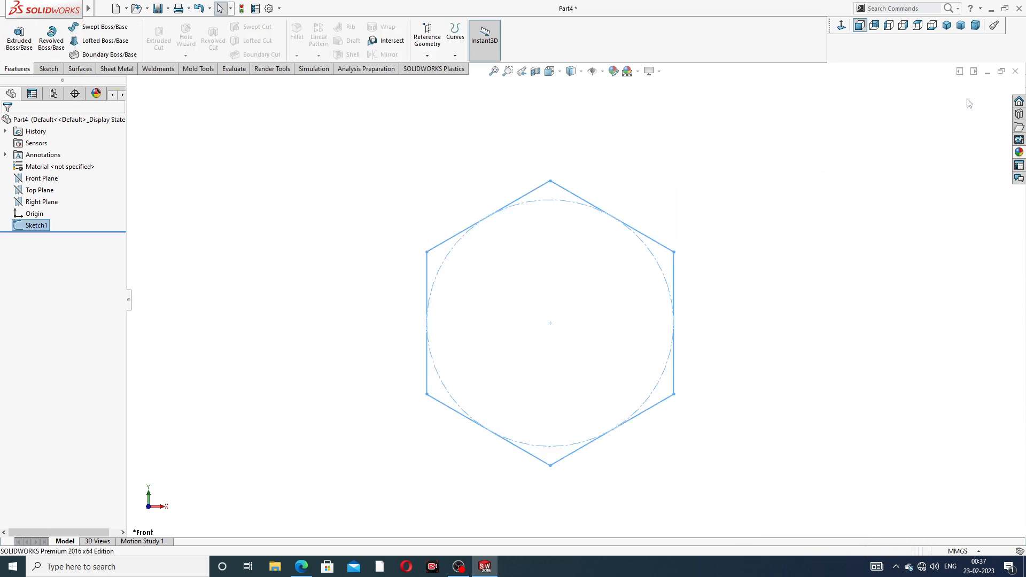
left_click(19, 36)
middle_click_drag(510, 280, 471, 286)
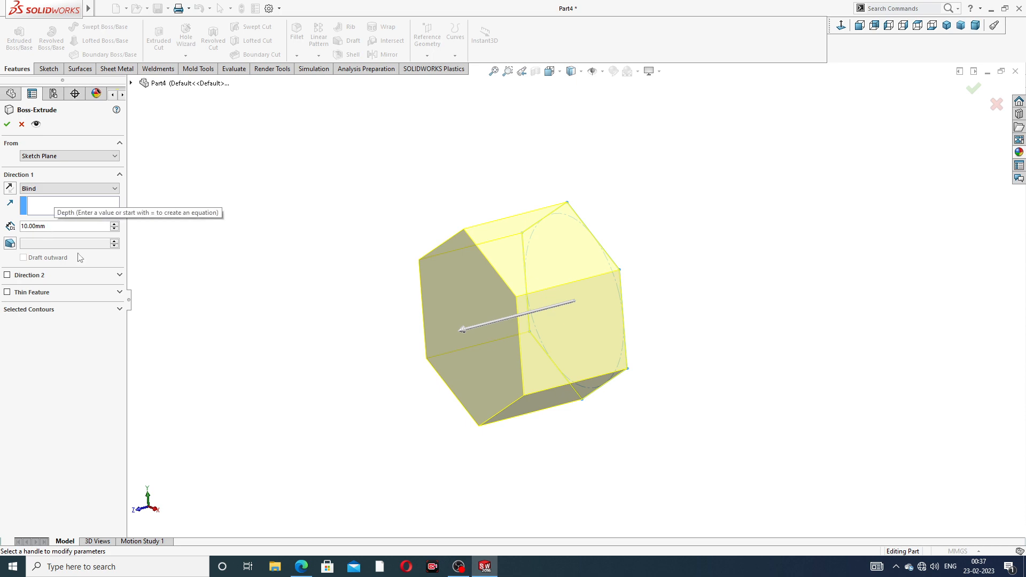
left_click(309, 566)
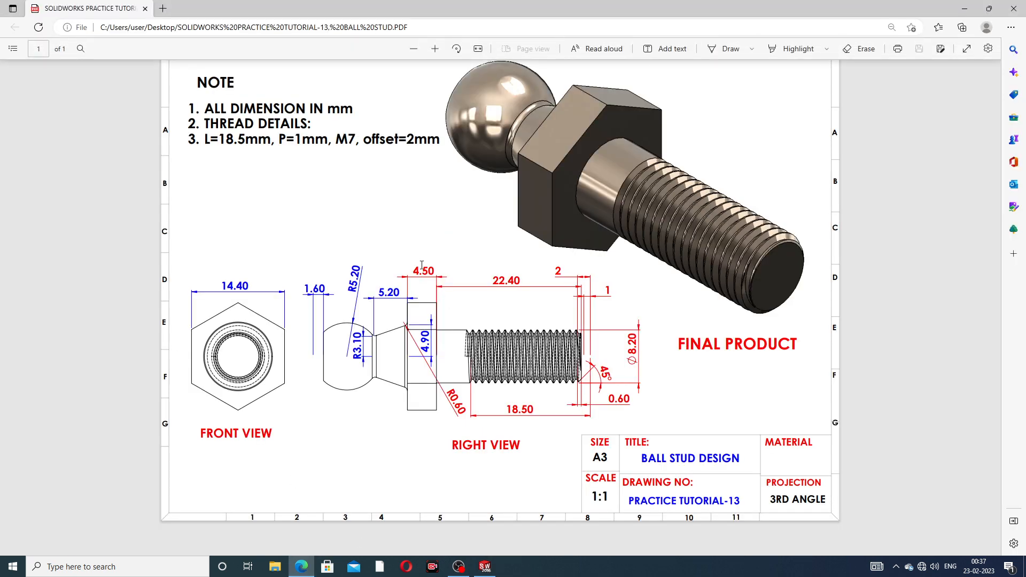
left_click(304, 567)
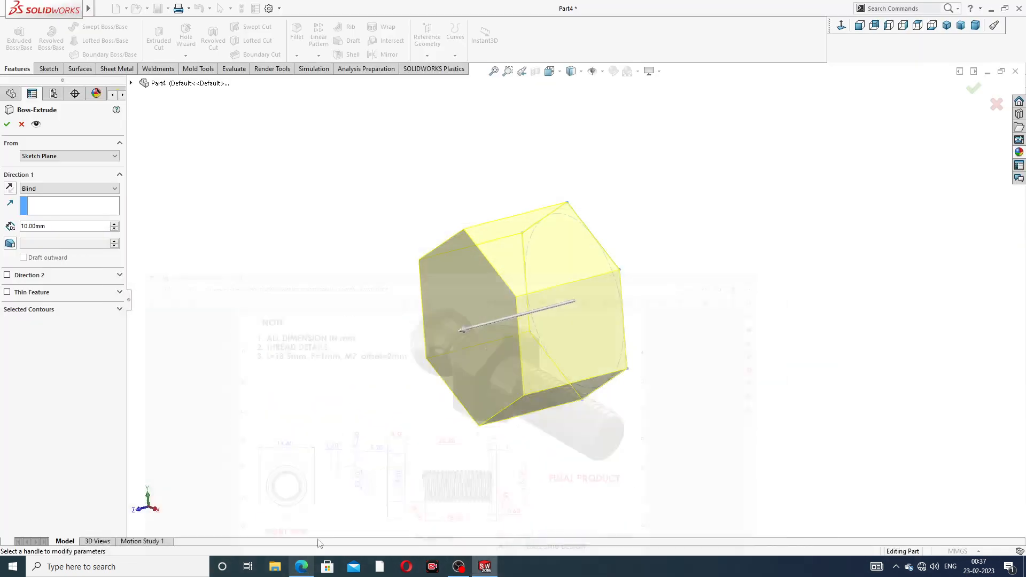
double_click(50, 226)
type("4.4")
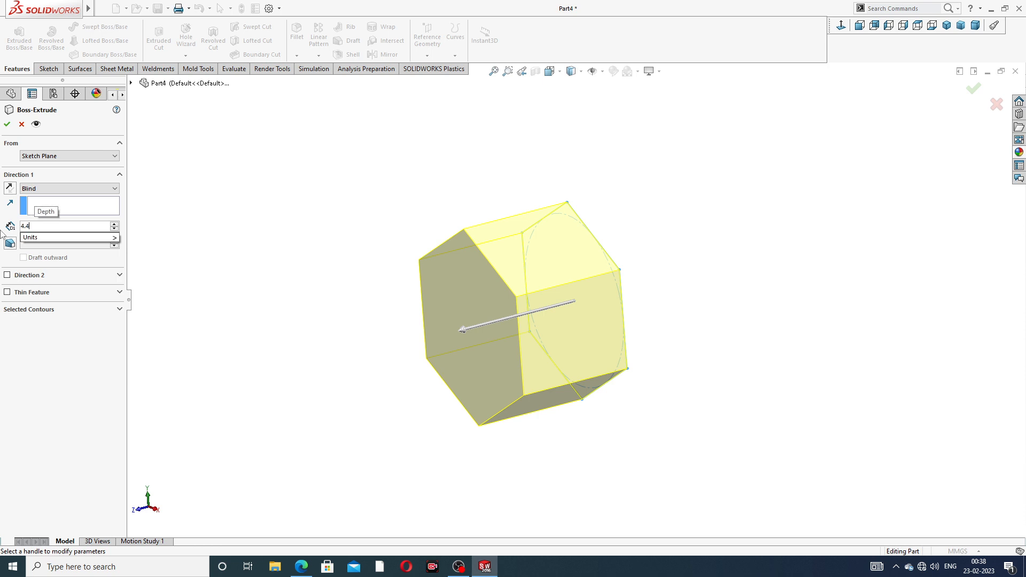
key("BackSpace")
type("5")
key("Return")
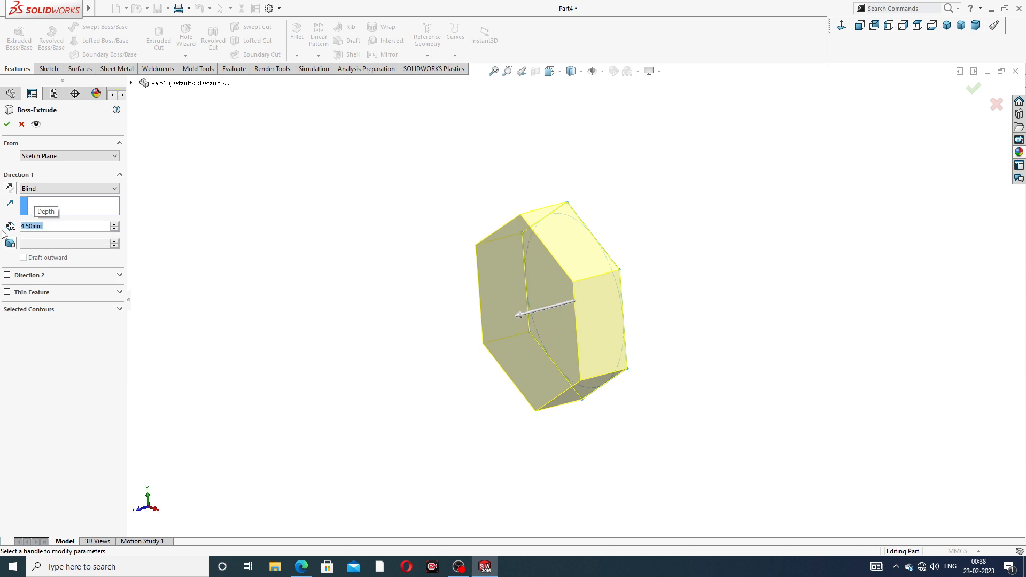
left_click(7, 124)
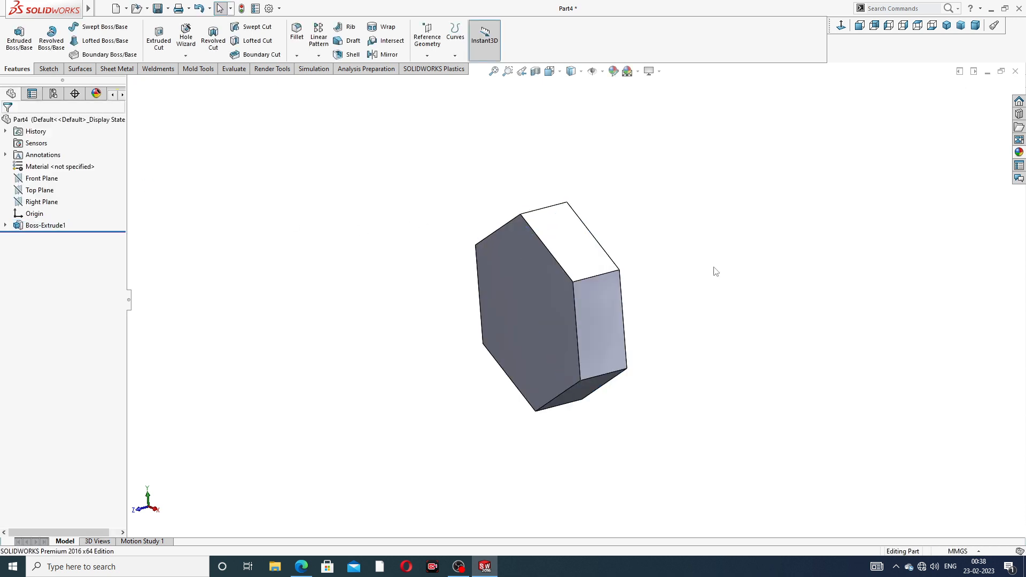
- Start a sketch on the hexagon's back face and draw a circle about 9.17 mm in diameter centred on the origin
middle_click_drag(657, 236, 597, 230)
left_click(589, 257)
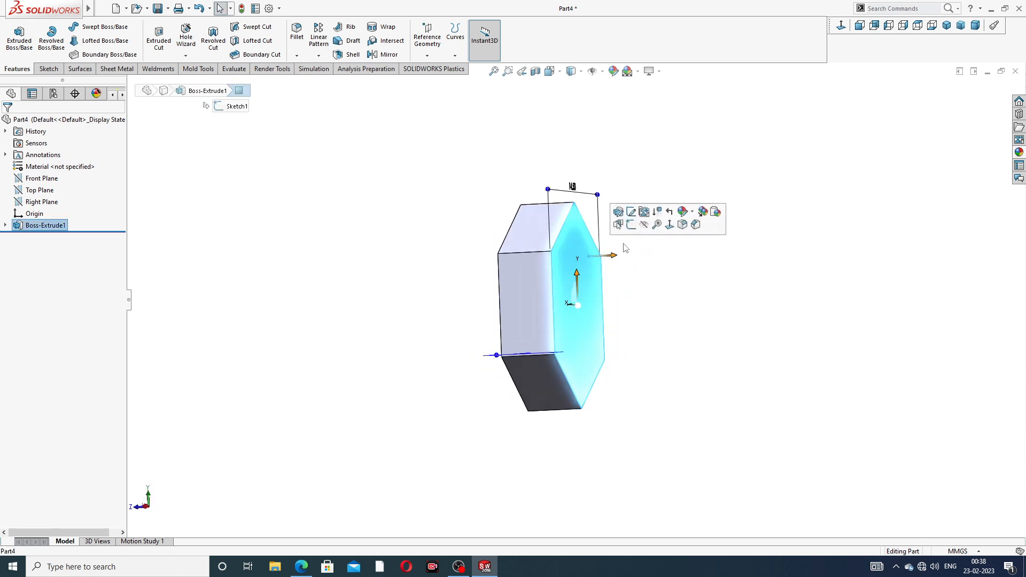
left_click(631, 226)
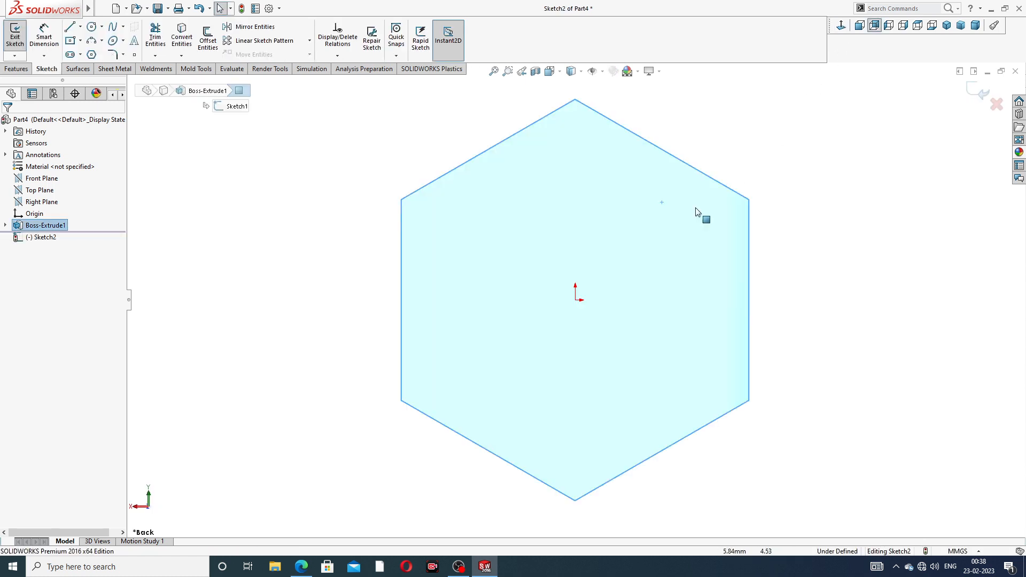
left_click(91, 26)
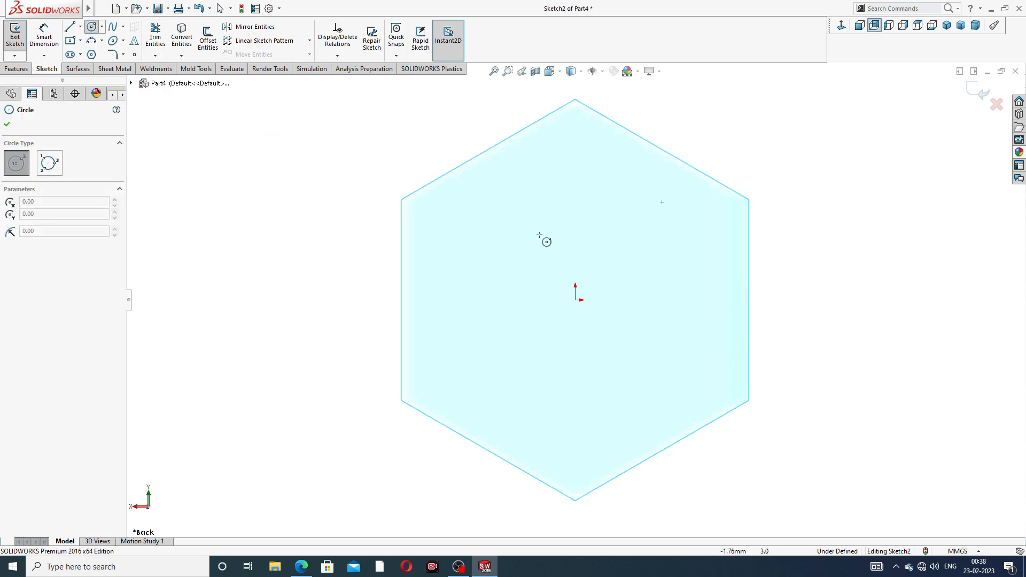
left_click(575, 300)
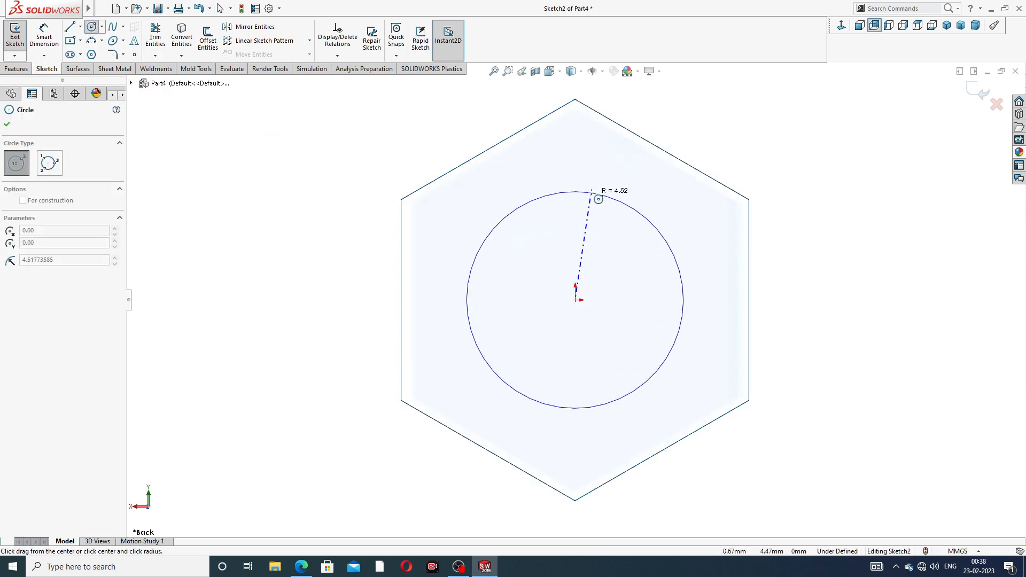
left_click(600, 192)
right_click(698, 104)
left_click(725, 152)
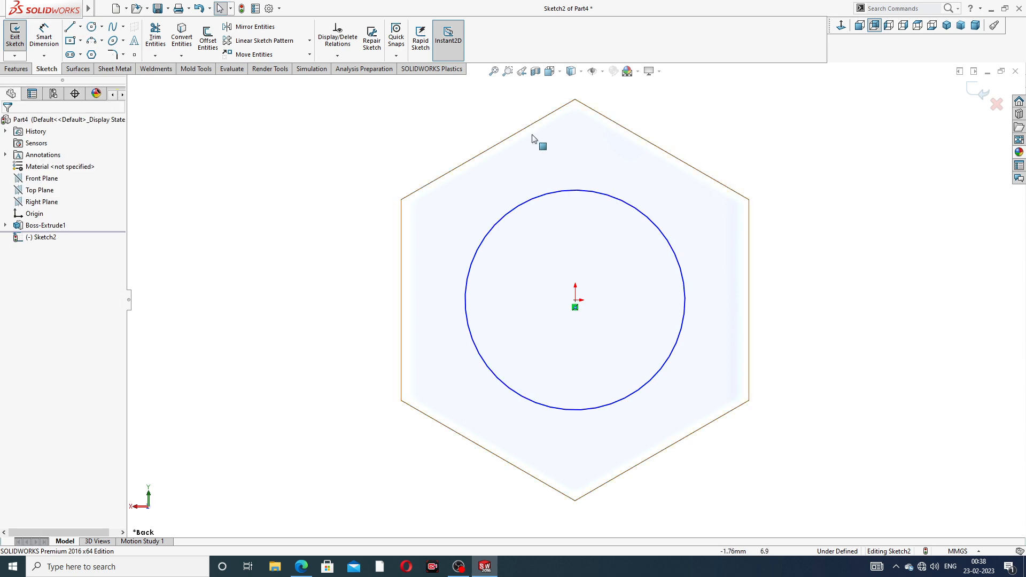
- Check the shank diameter on the PDF drawing and dimension the circle's diameter to 8.2 mm
left_click(301, 567)
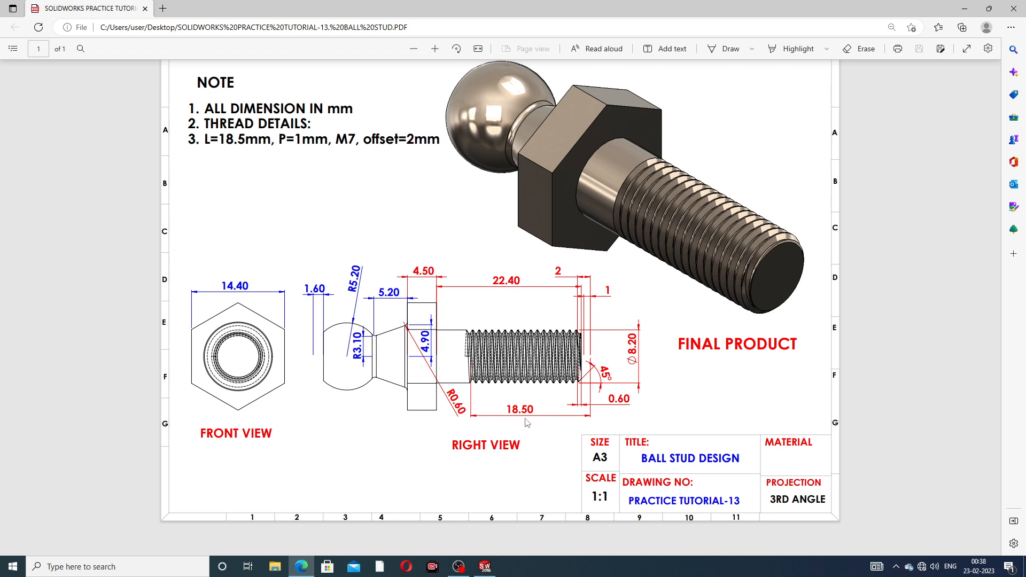
left_click(303, 567)
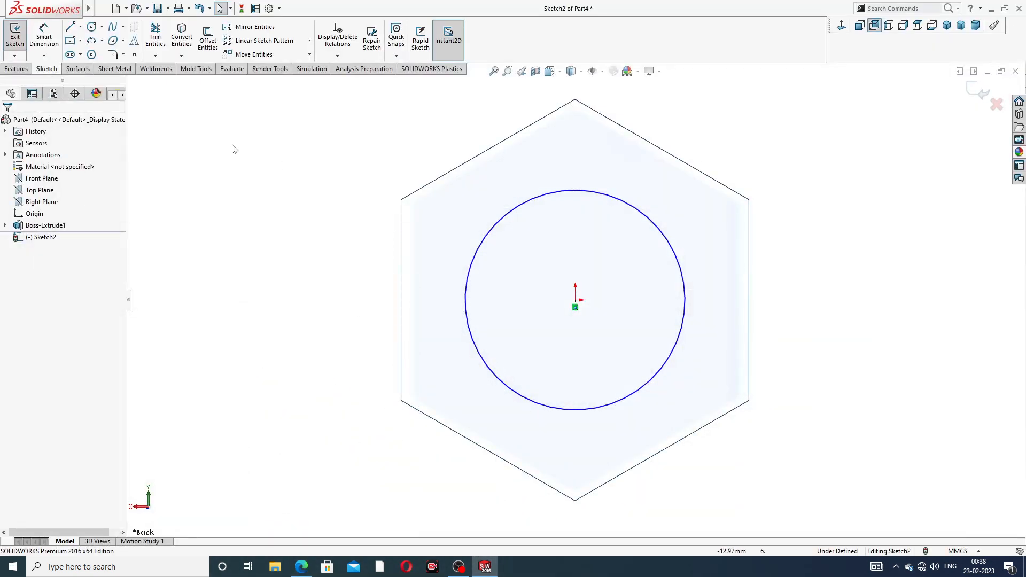
left_click(47, 35)
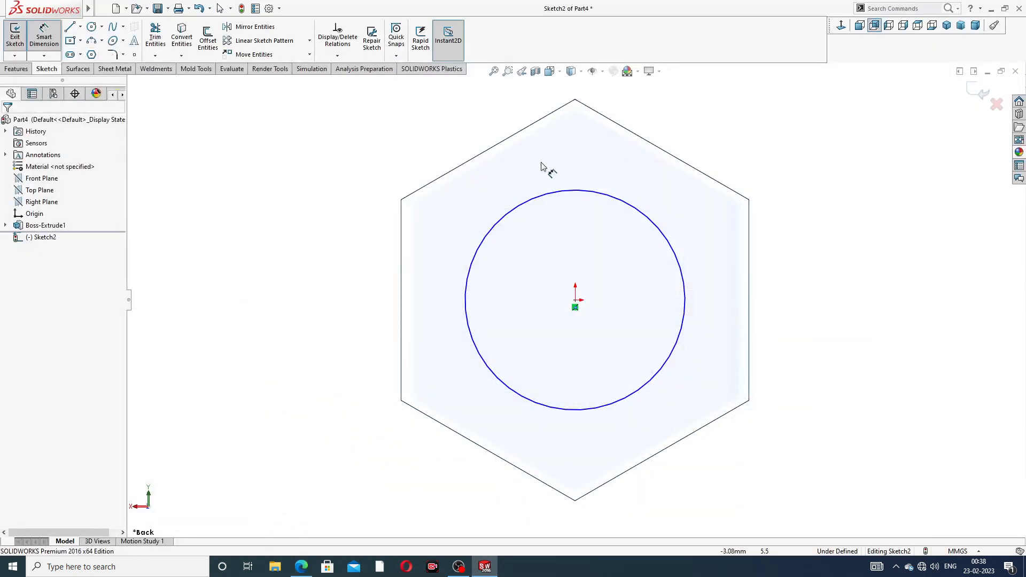
left_click(623, 202)
left_click(727, 134)
type("8")
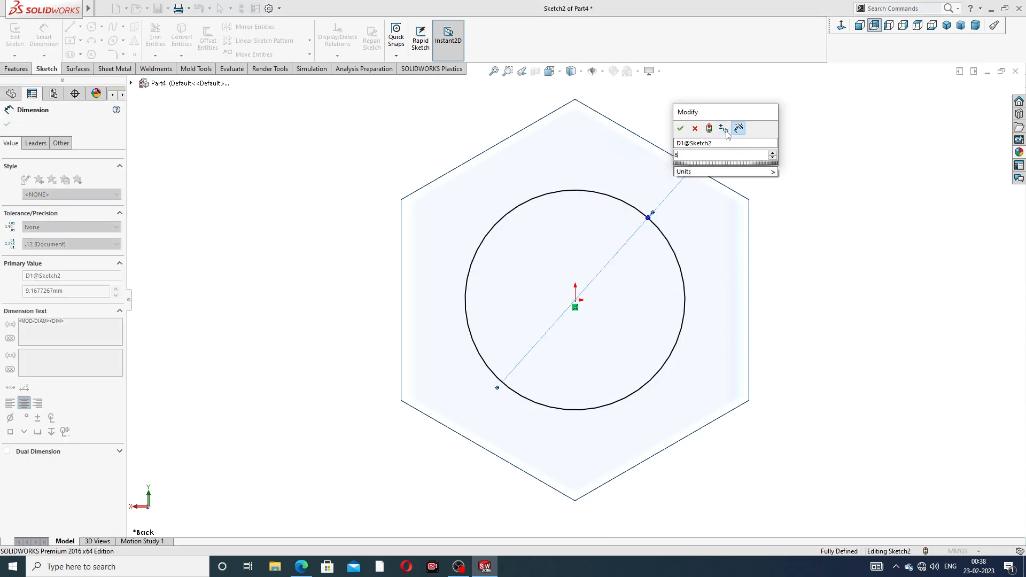
type(".2")
key("Return")
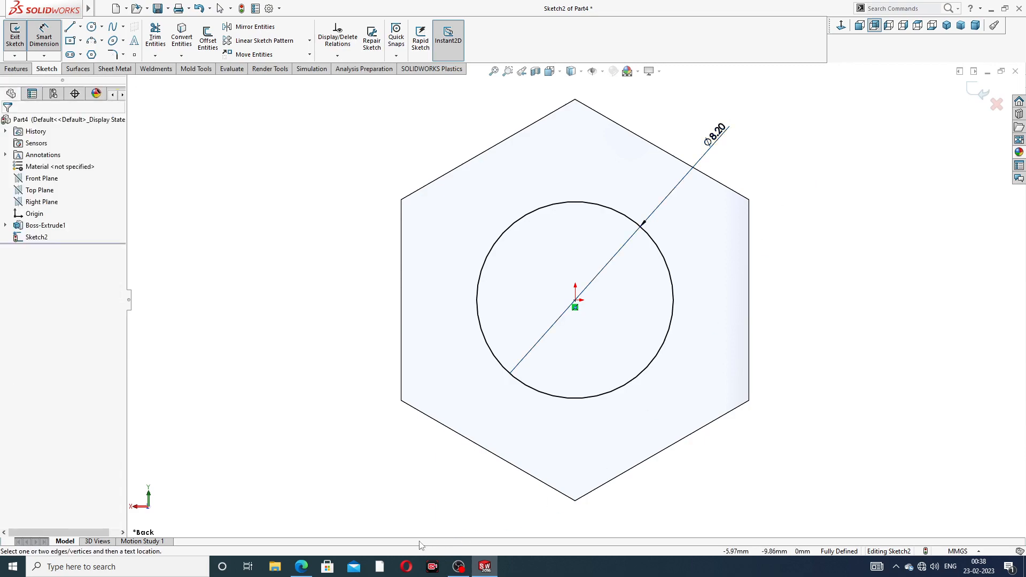
- Consult the PDF drawing and begin a Blind boss extrusion of the circle away from the nut with a depth of 22.5 mm
left_click(301, 567)
left_click(301, 566)
left_click(302, 567)
left_click(301, 567)
mouse_move(394, 249)
middle_mouse_down()
mouse_move(516, 279)
mouse_move(474, 269)
middle_mouse_up()
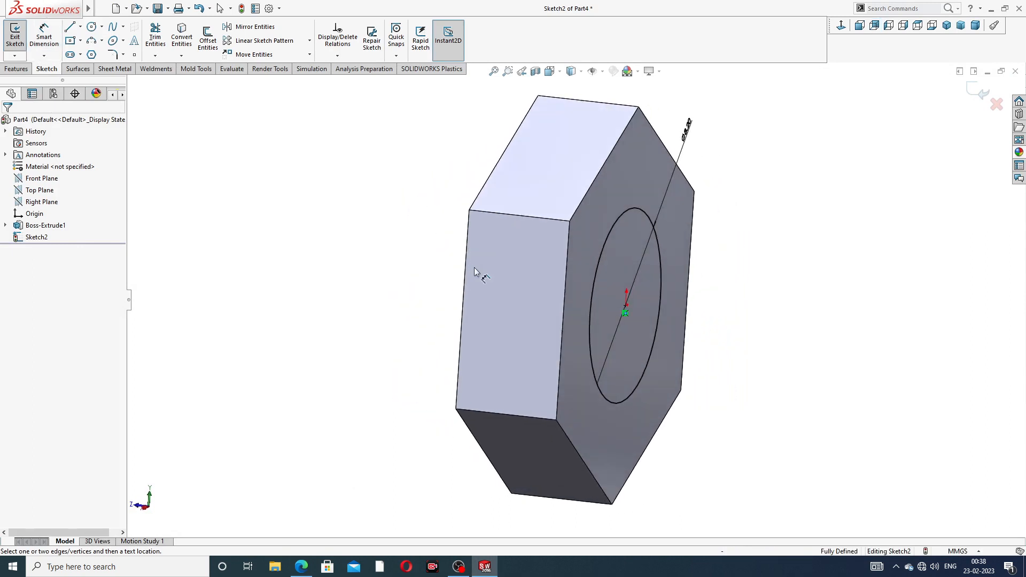
right_click(321, 232)
left_click(355, 160)
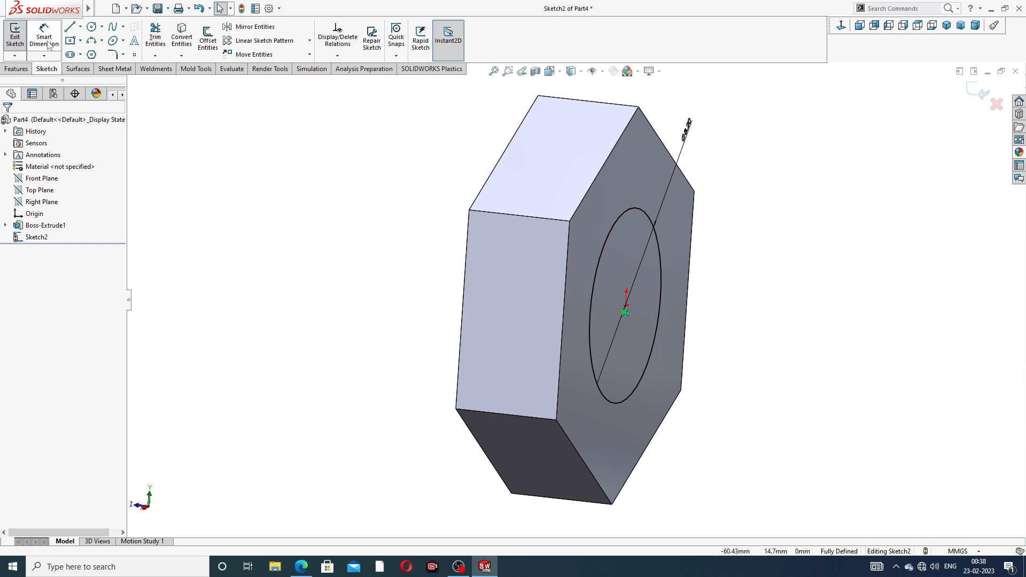
left_click(21, 69)
left_click(19, 39)
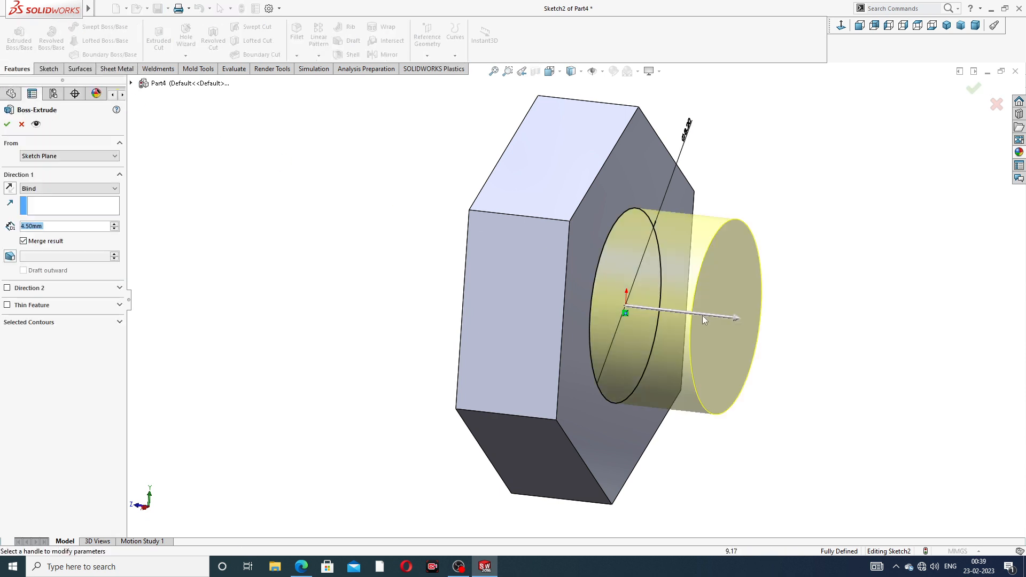
middle_click_drag(703, 320, 647, 268)
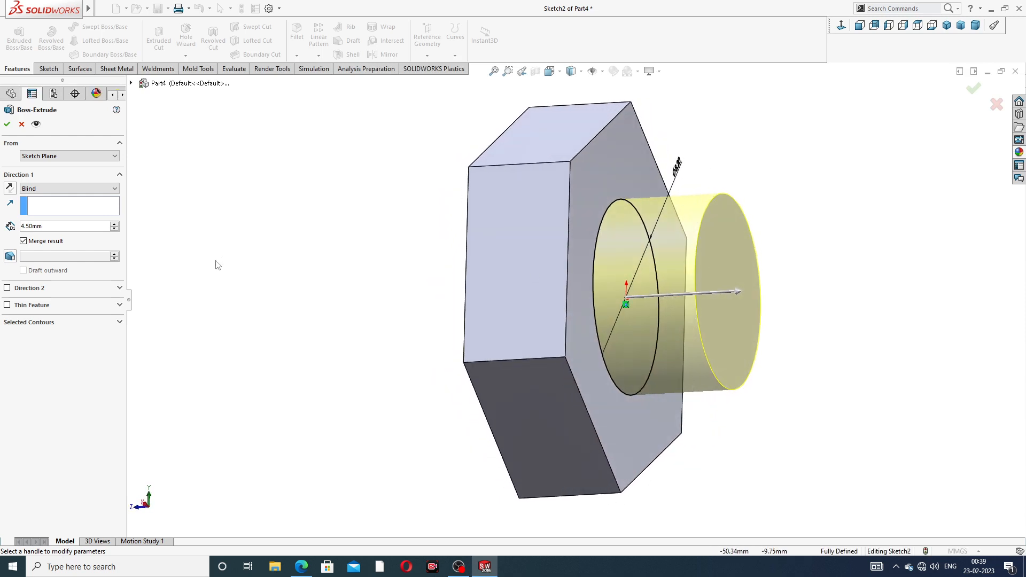
double_click(63, 226)
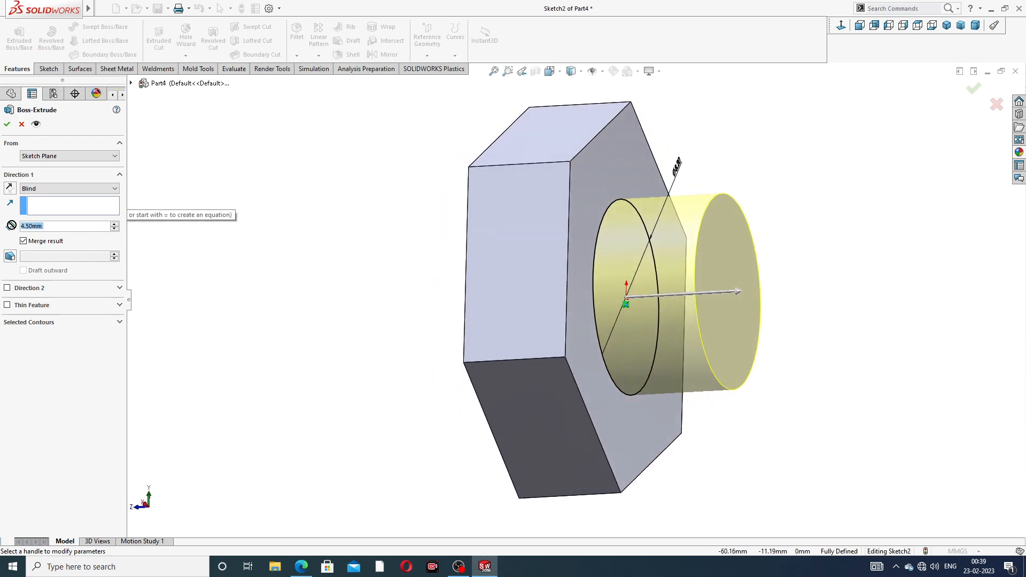
type("22.5")
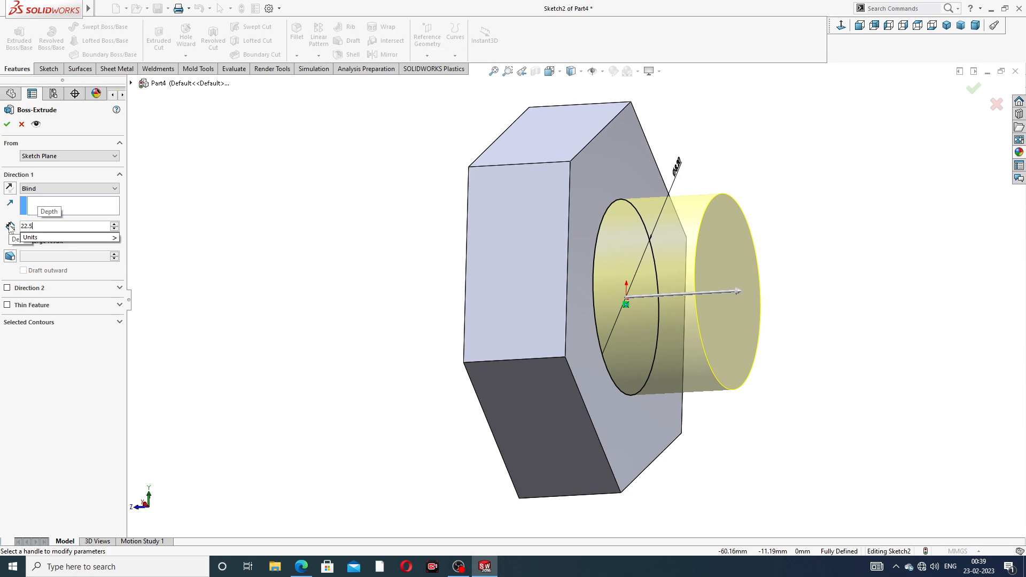
key("Return")
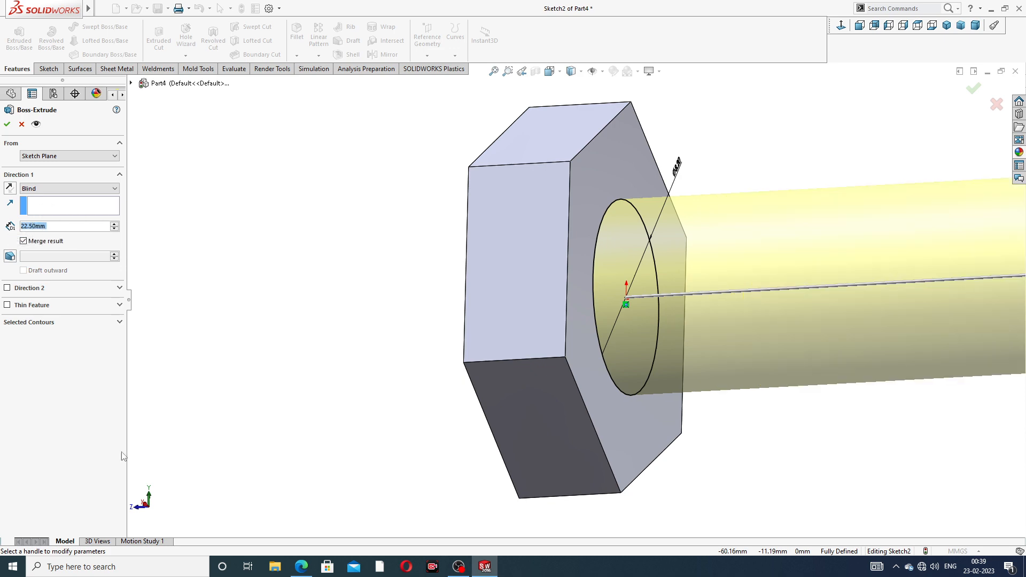
- Recheck the shank length on the PDF drawing, set the extrusion depth to 22.4 mm and accept the extrusion
left_click(303, 571)
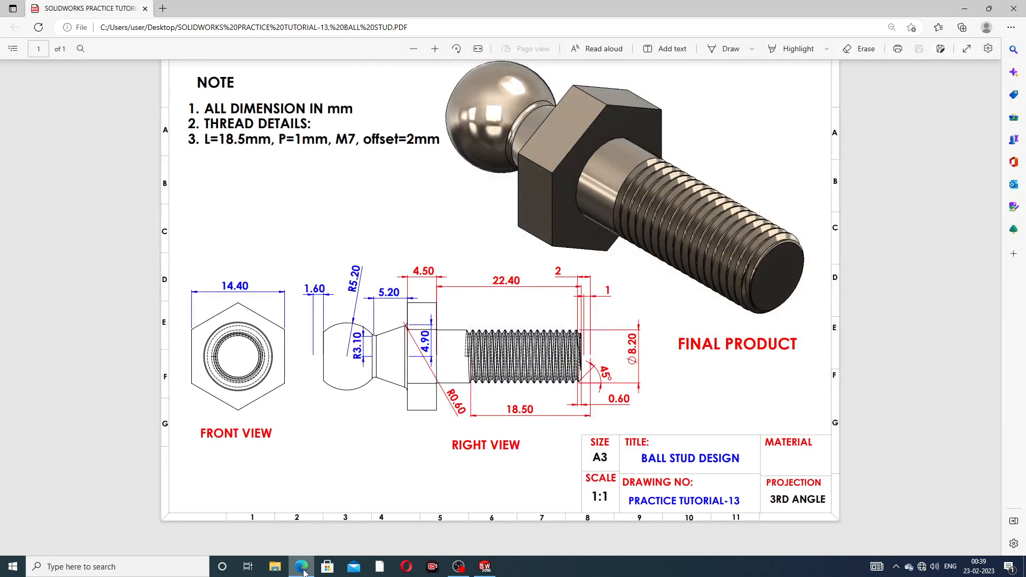
left_click(303, 571)
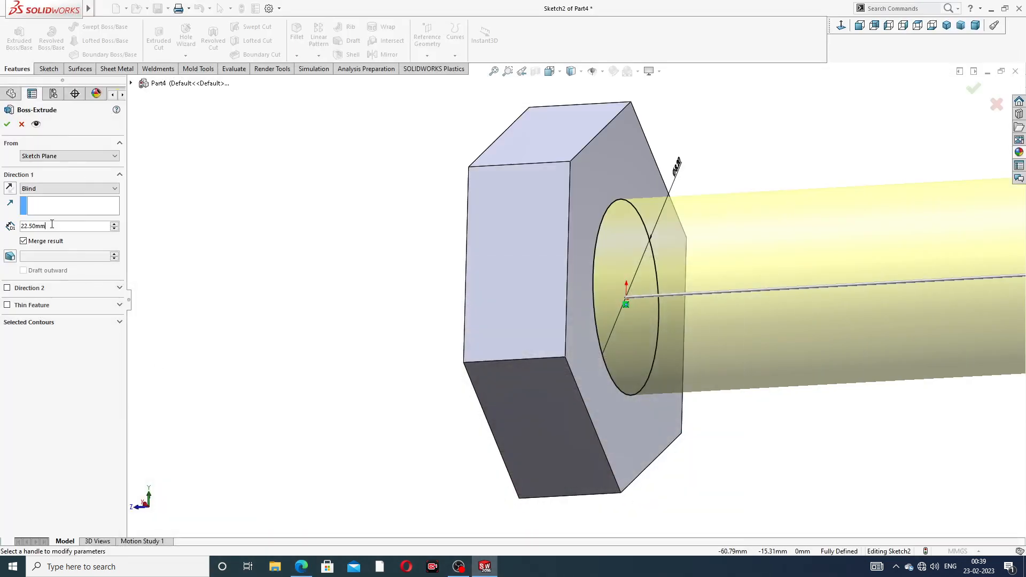
left_click_drag(52, 225, 32, 225)
type("22.4")
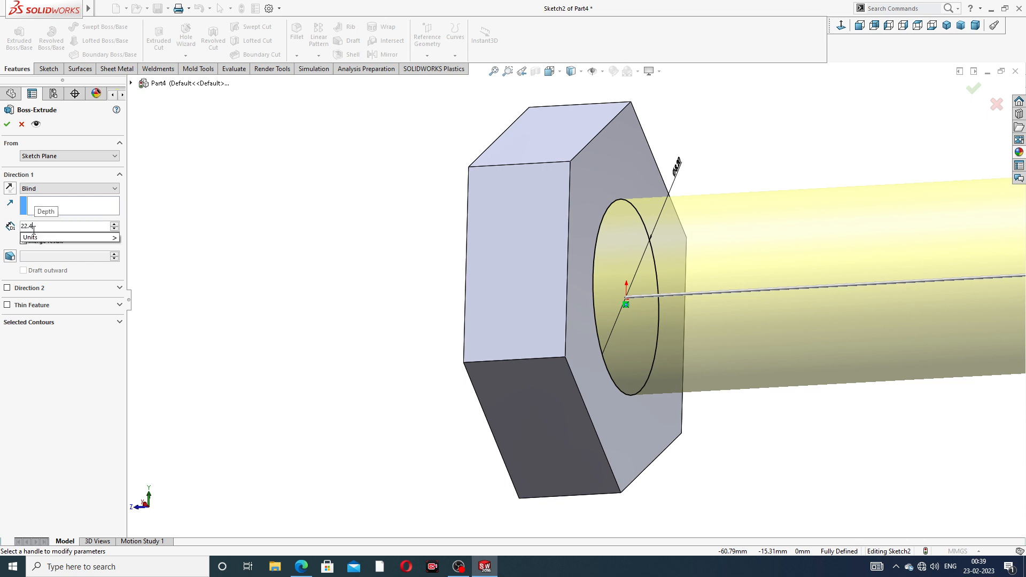
key("Return")
scroll(633, 238, "up", 3)
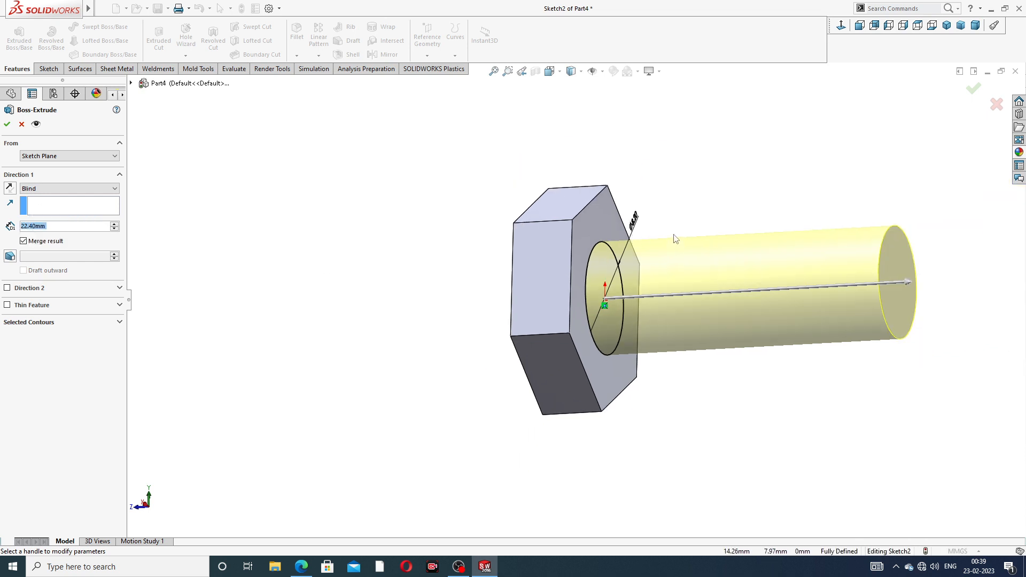
middle_click_drag(674, 236, 696, 243)
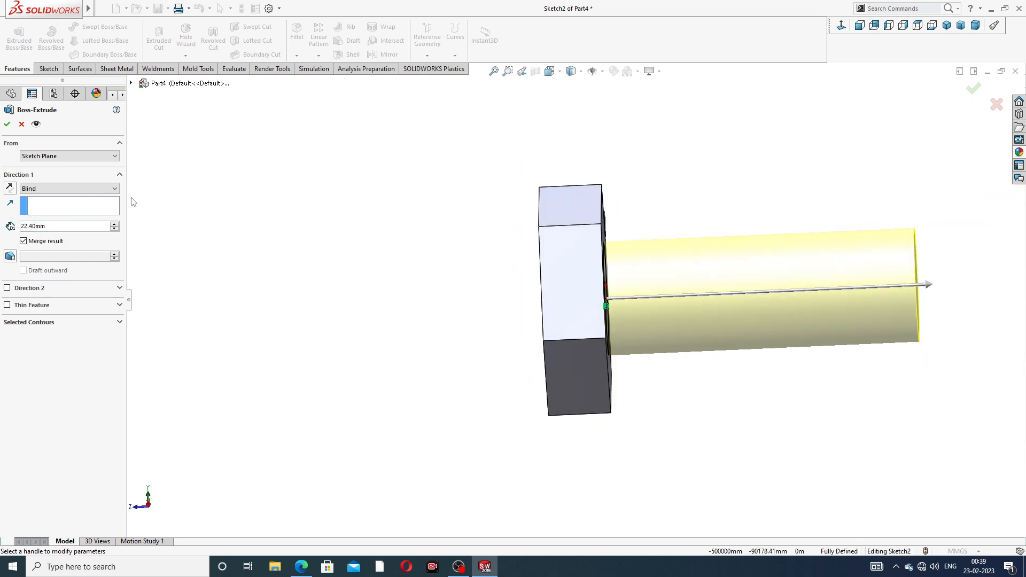
left_click(8, 125)
- Check the chamfer size on the PDF drawing and chamfer the shank's free end edge with a 0.6 mm distance at 45 degrees
middle_click_drag(721, 231, 808, 259)
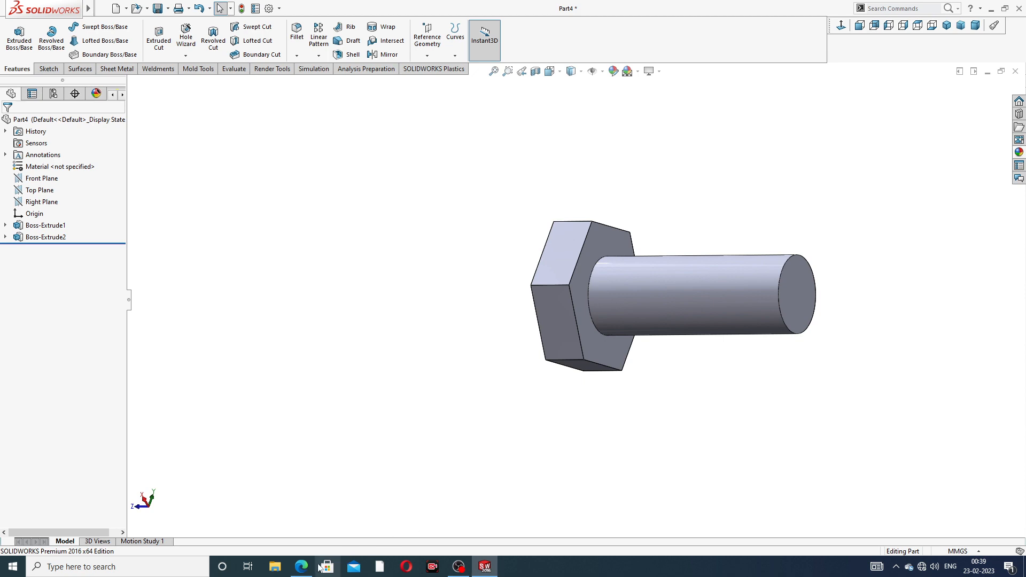
left_click(302, 567)
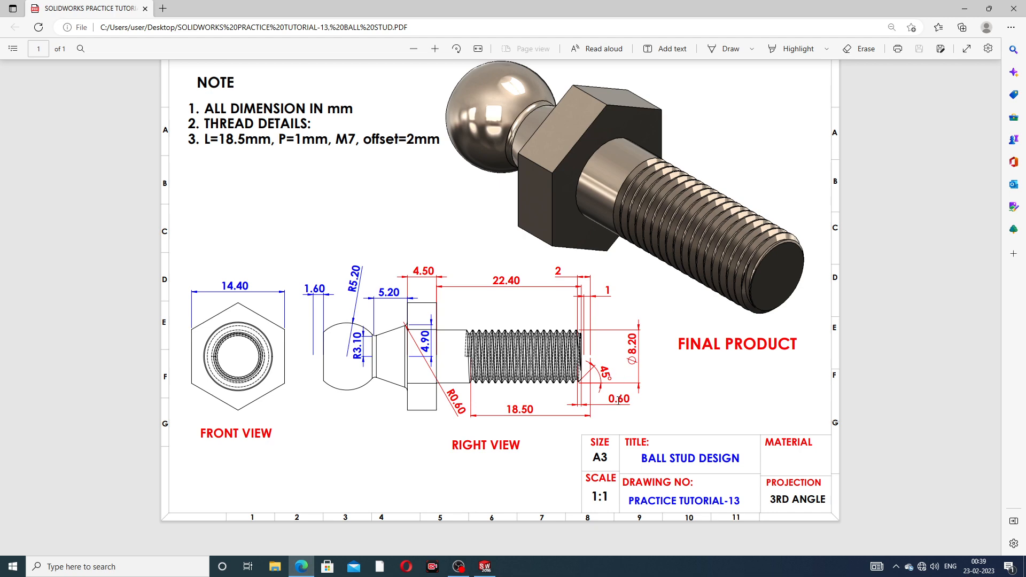
left_click(301, 567)
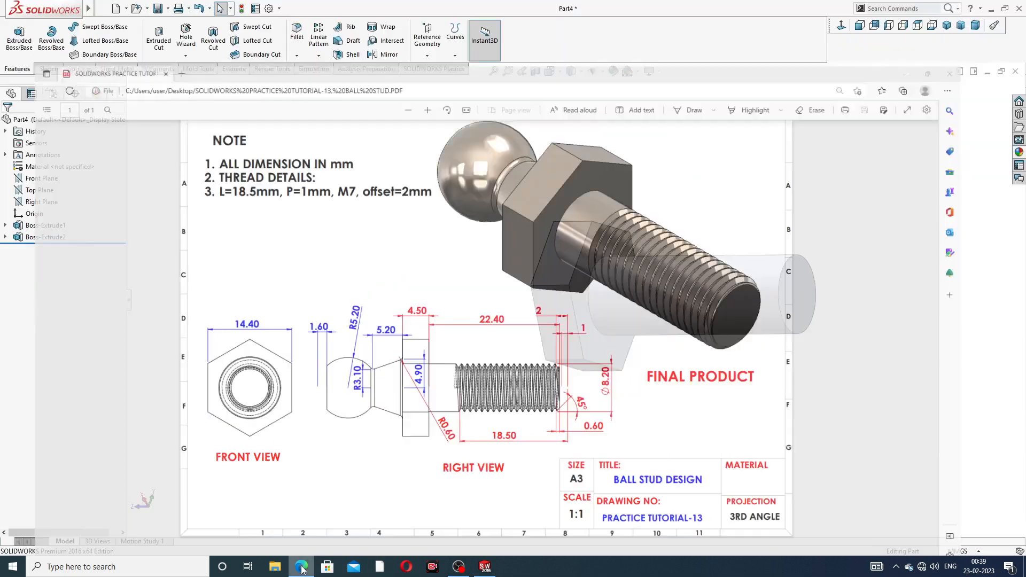
left_click(297, 55)
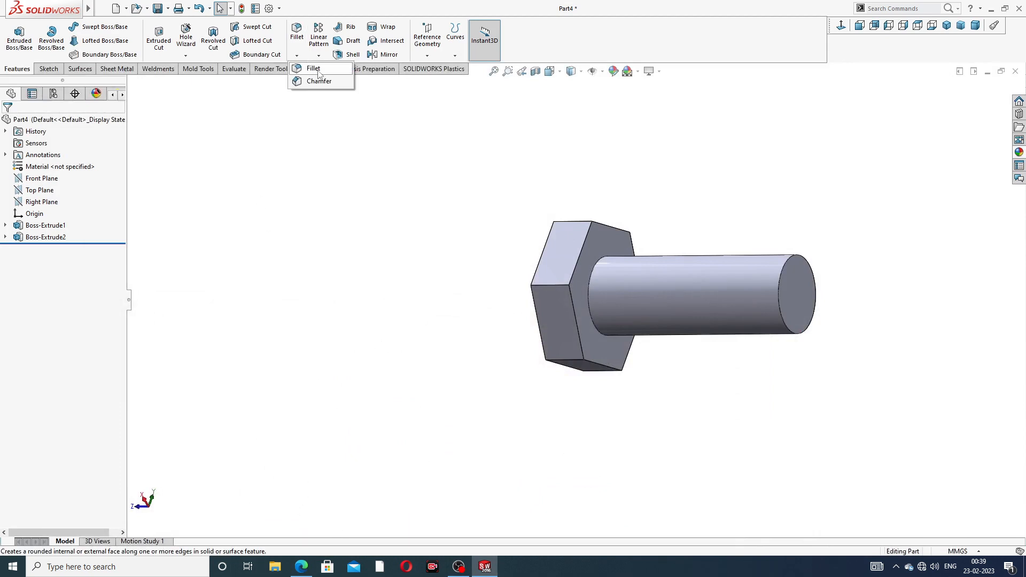
left_click(320, 80)
scroll(838, 337, "up", 3)
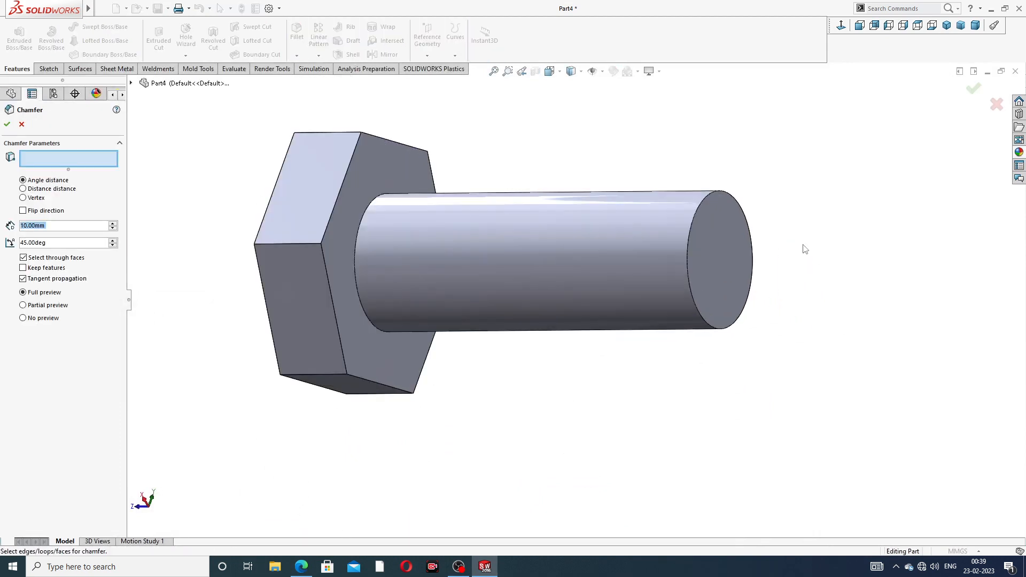
left_click(703, 200)
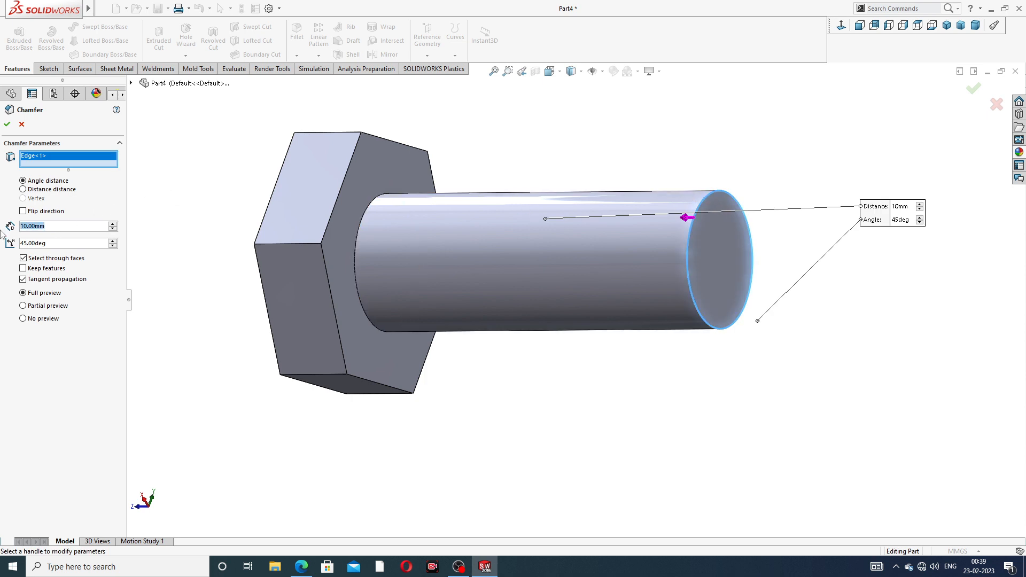
type(".")
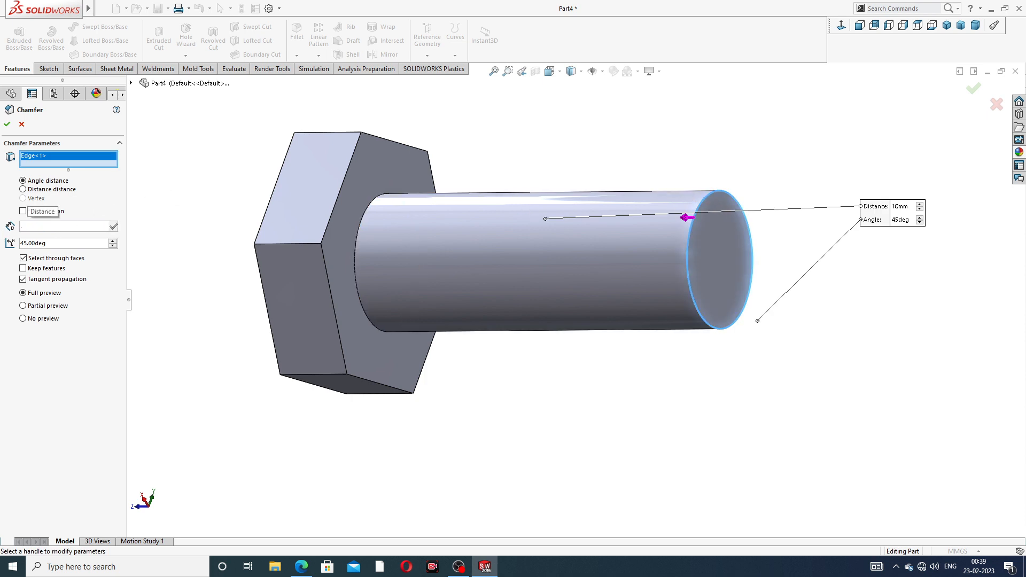
type("6")
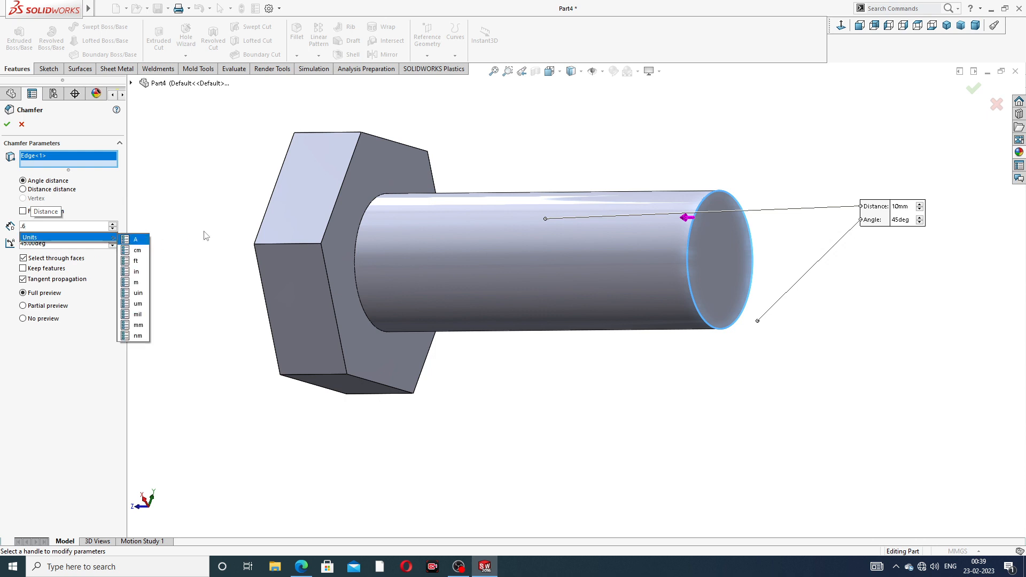
type("A")
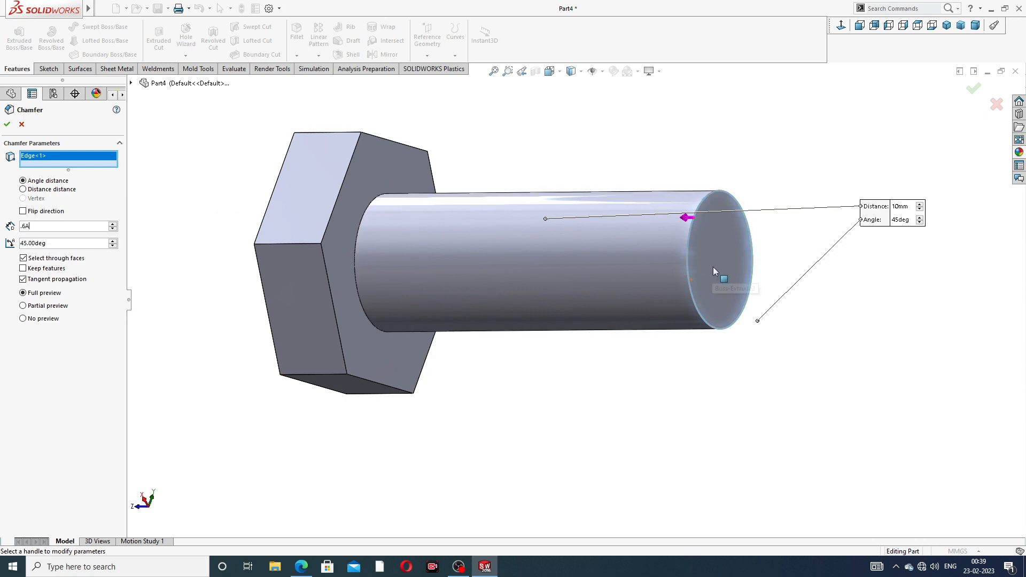
key("BackSpace")
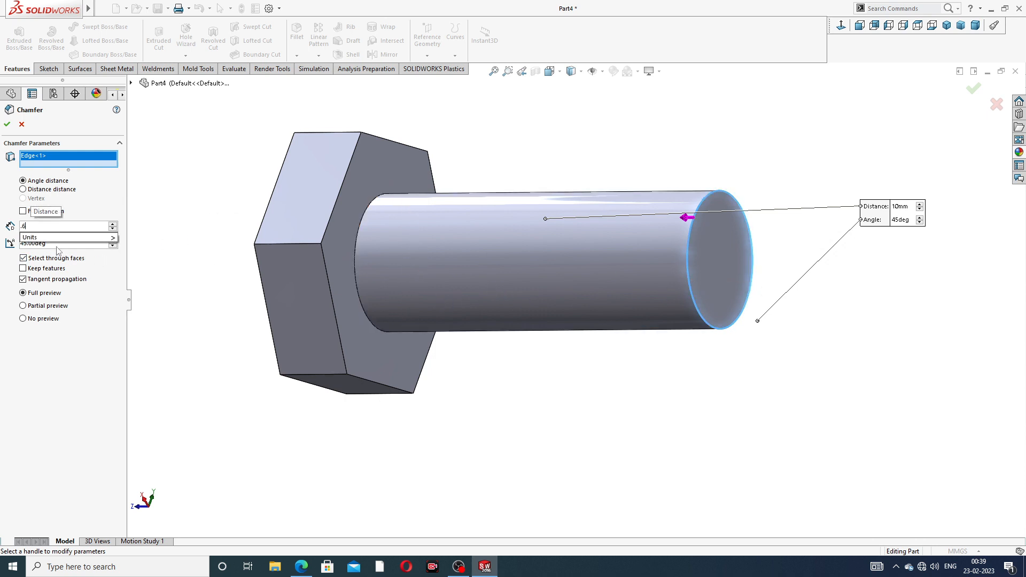
key("Return")
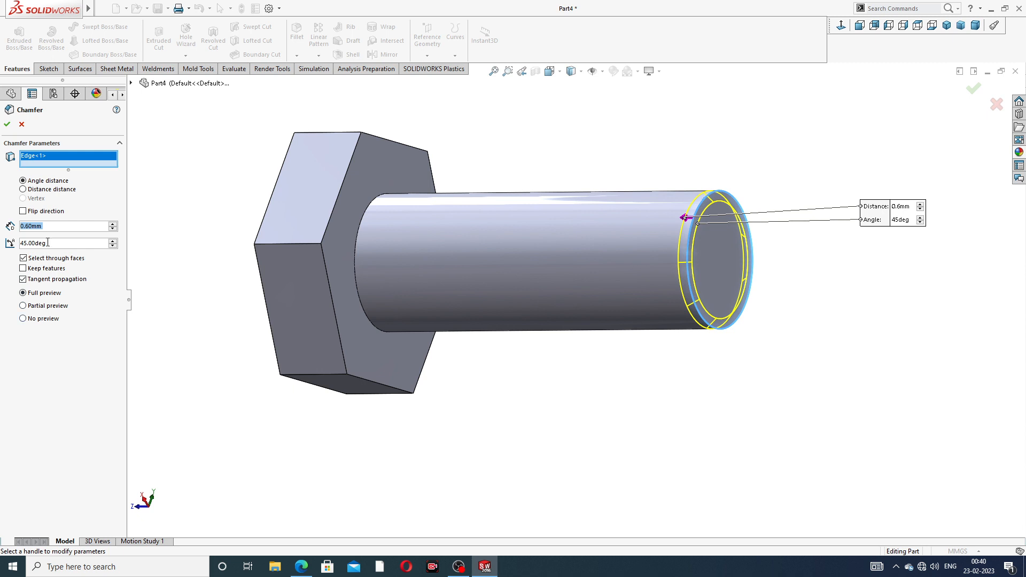
left_click(7, 124)
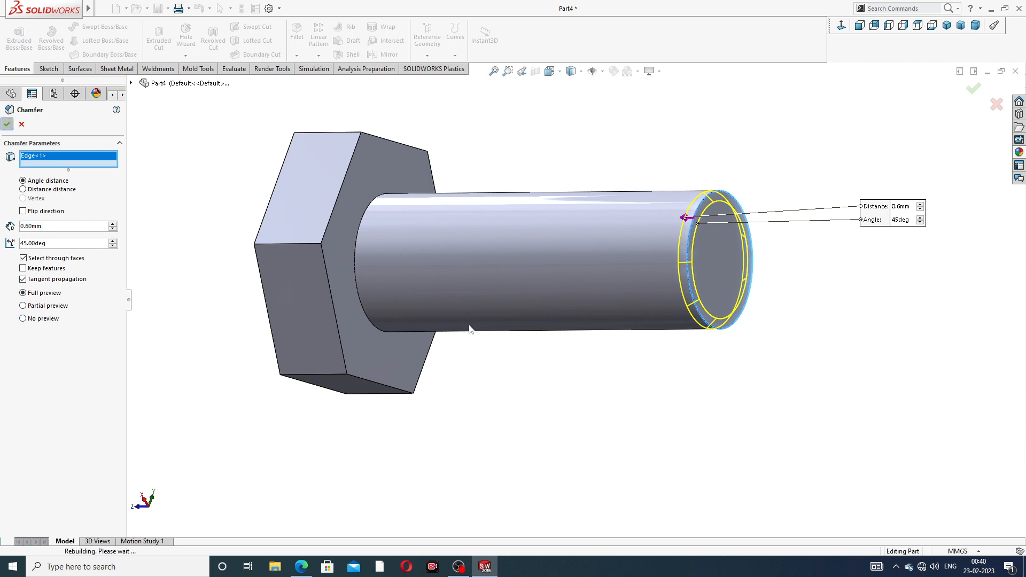
- Consult the ball end's dimensions on the PDF drawing and start a sketch on the Right Plane, viewed normal to it
scroll(445, 213, "up", 3)
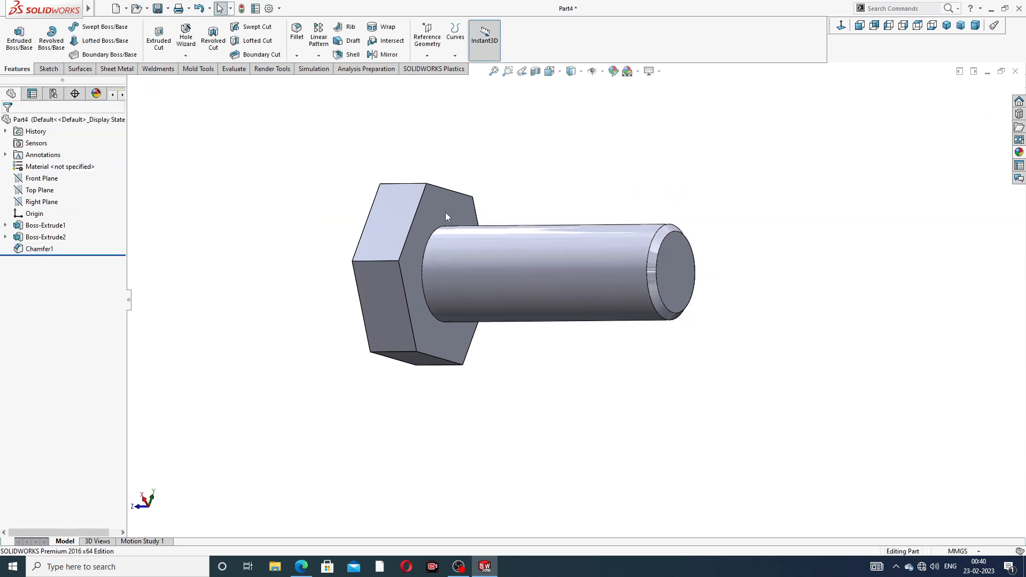
scroll(454, 213, "down", 3)
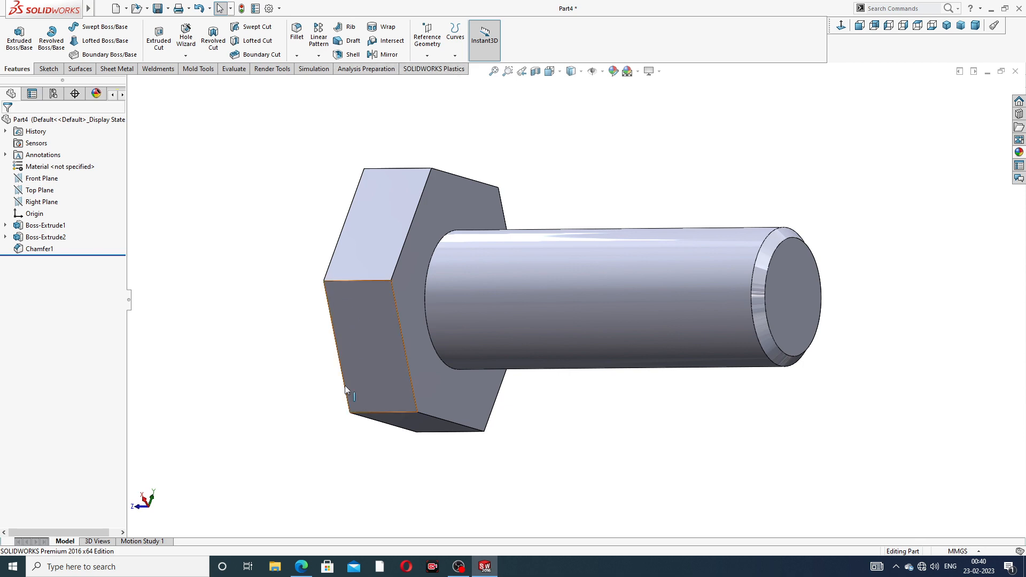
left_click(302, 565)
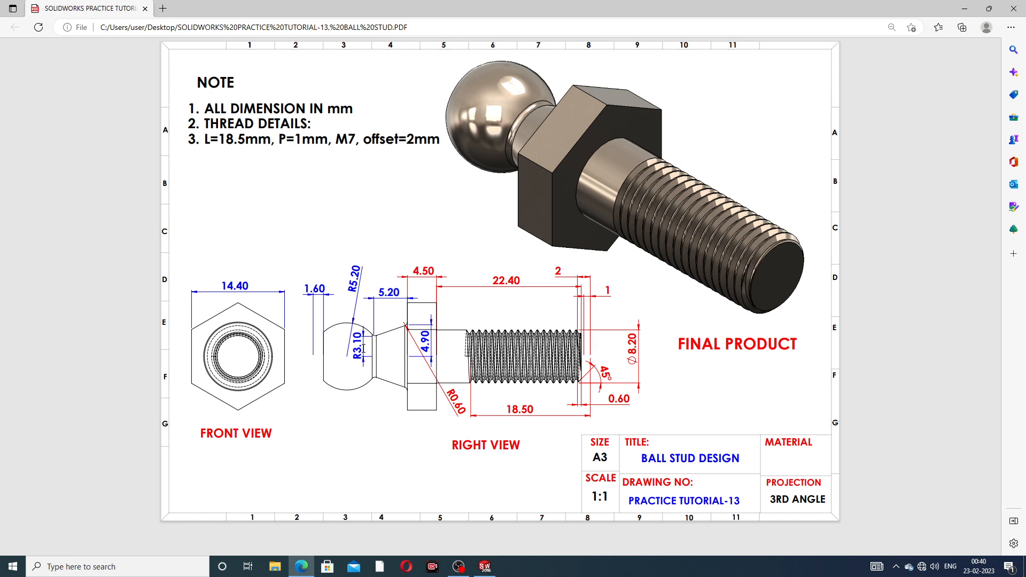
left_click(302, 566)
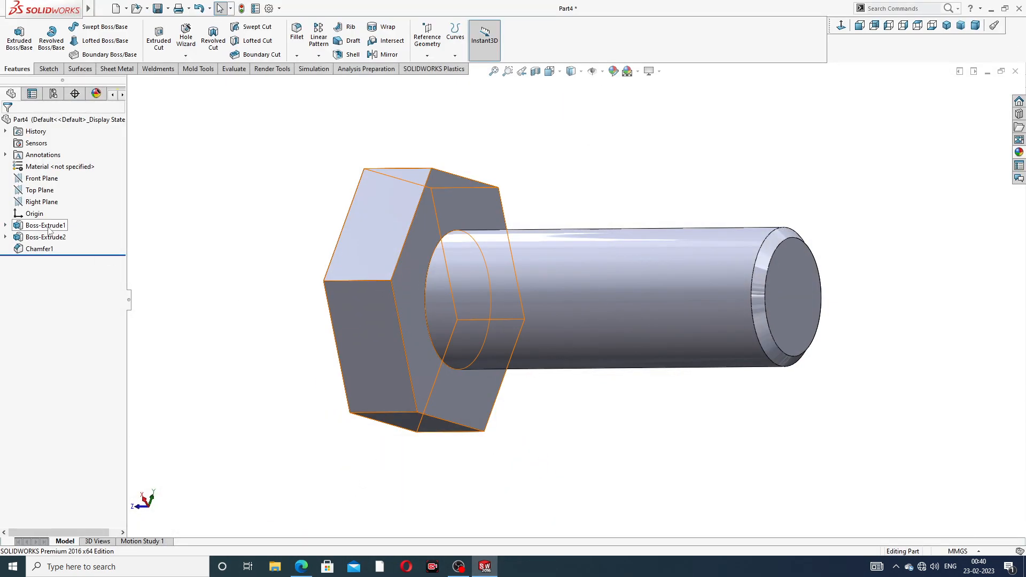
left_click(44, 203)
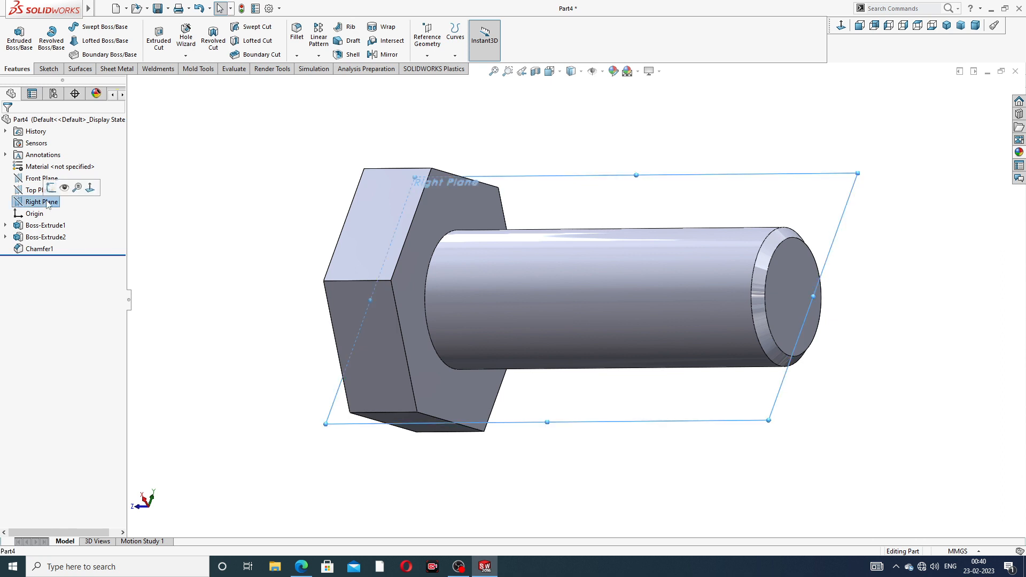
left_click(48, 185)
left_click(846, 24)
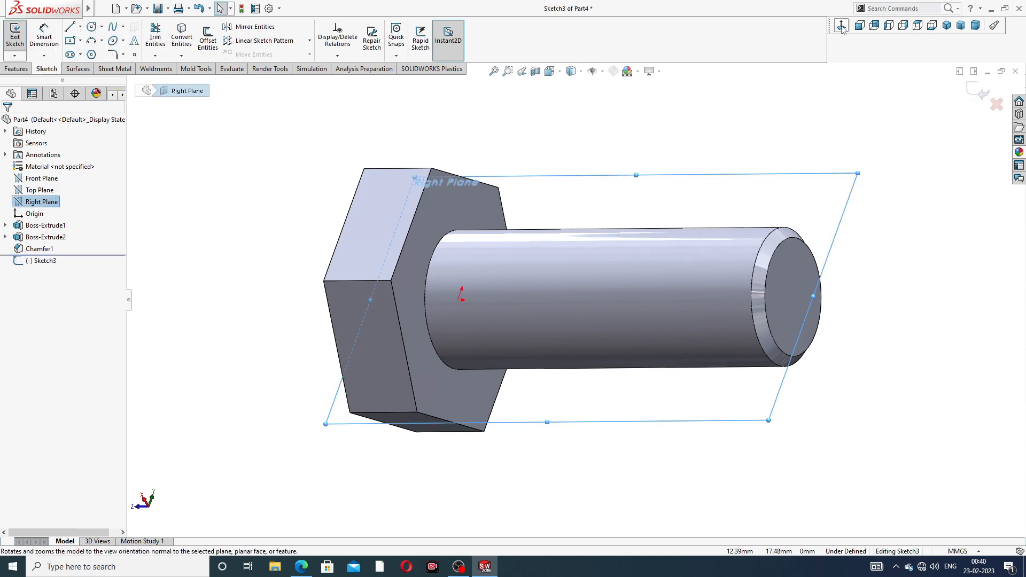
scroll(650, 198, "up", 3)
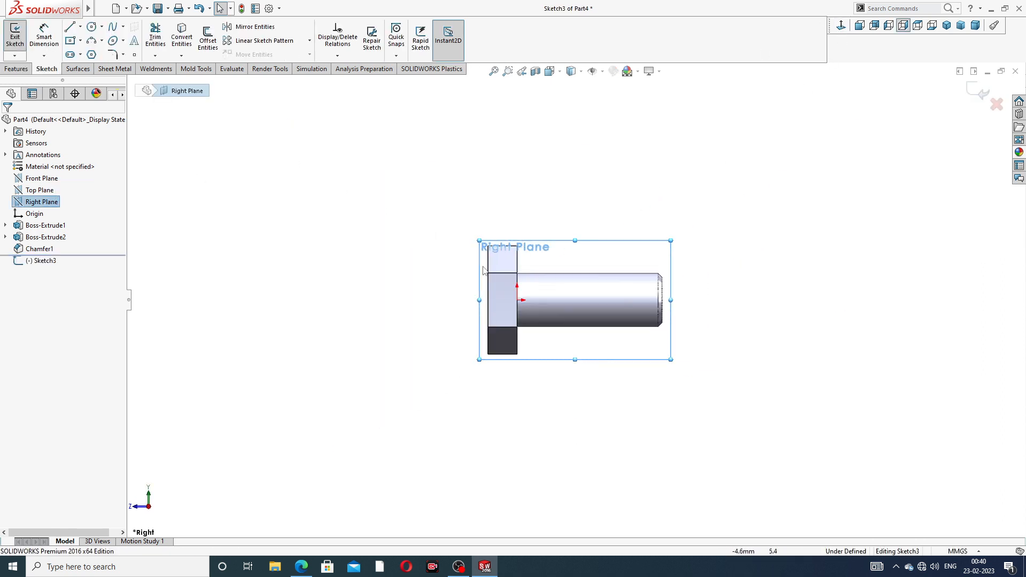
scroll(456, 261, "down", 2)
- Sketch connected lines: horizontal on the axis to the hexagon's outer face, about 5.74 mm up that face, and sloping outward toward the axis
left_click(70, 28)
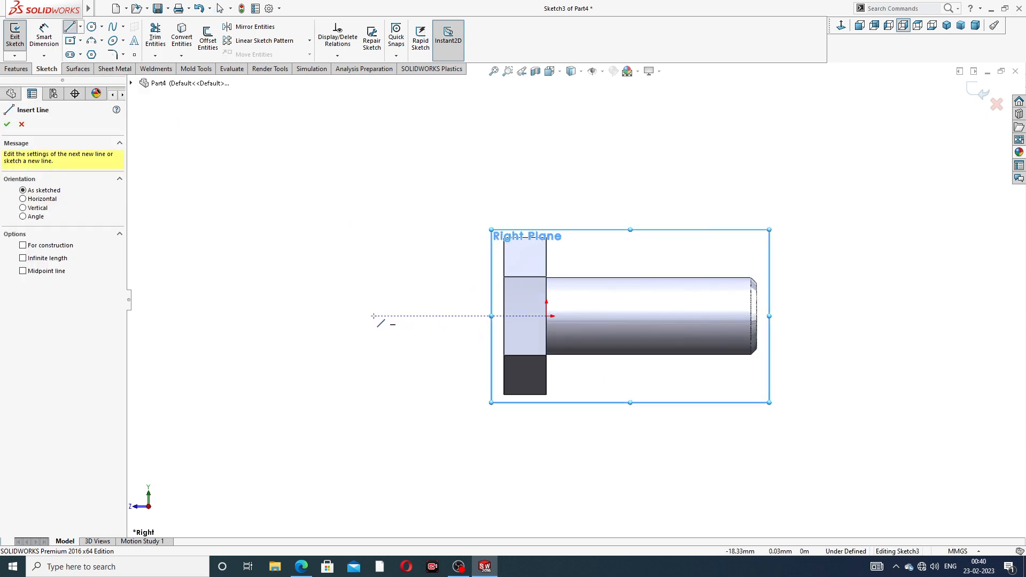
left_click(357, 317)
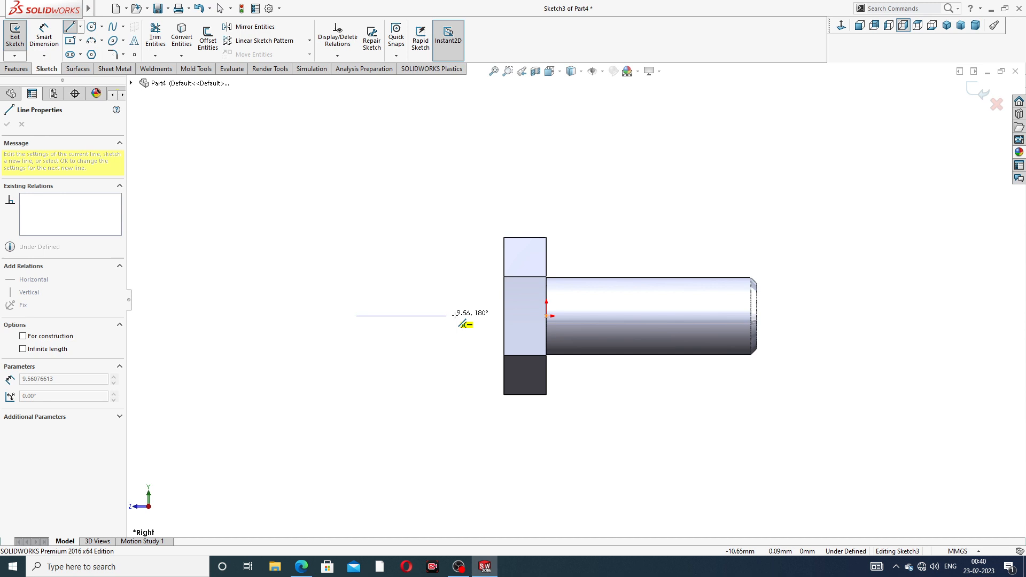
left_click(504, 316)
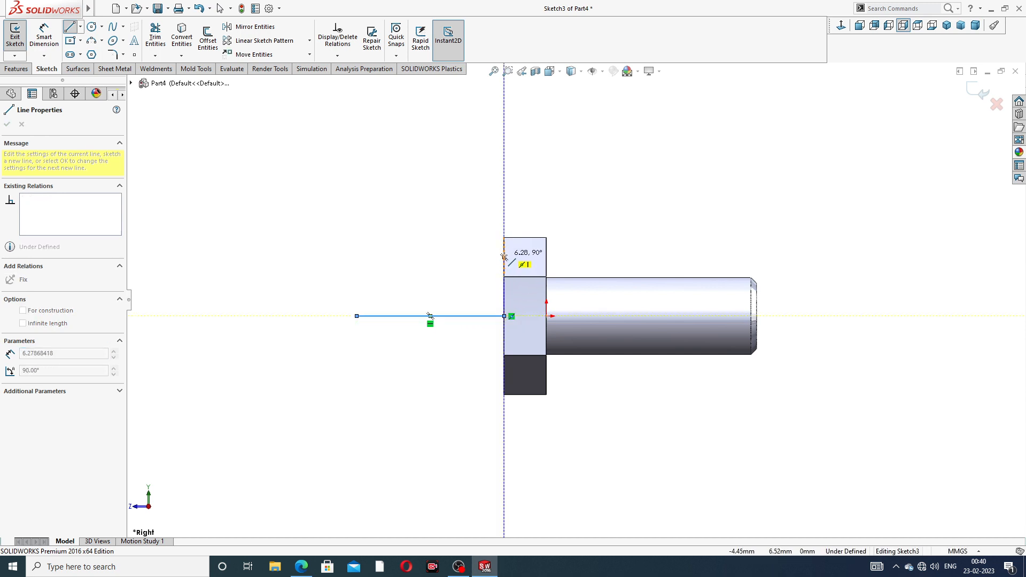
scroll(502, 267, "down", 3)
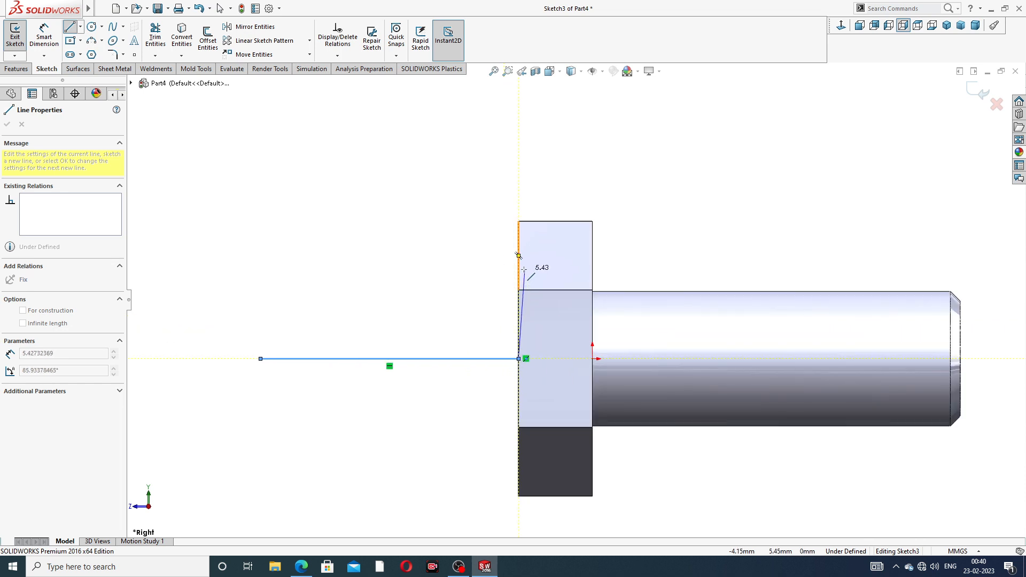
left_click(518, 263)
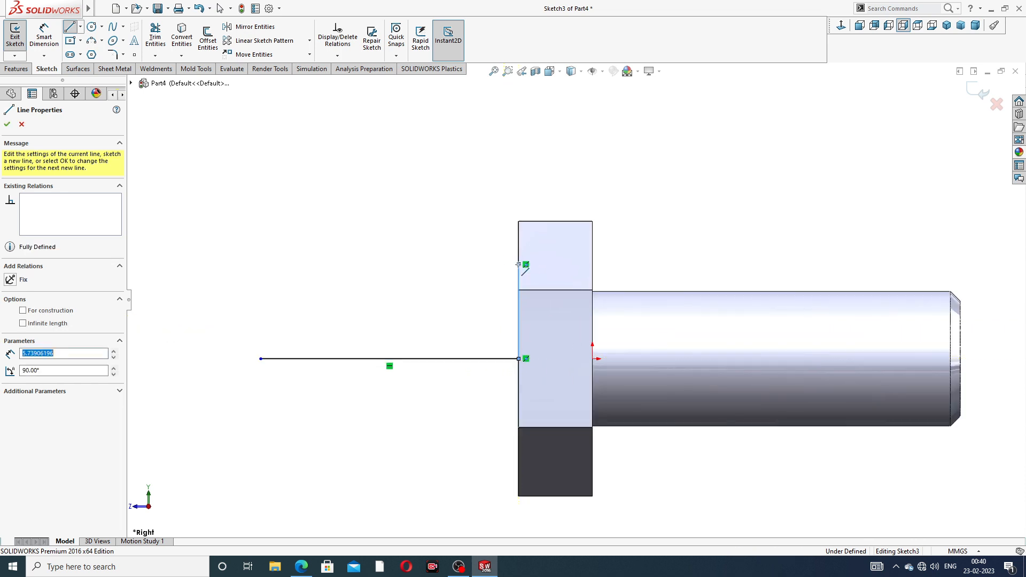
left_click(396, 301)
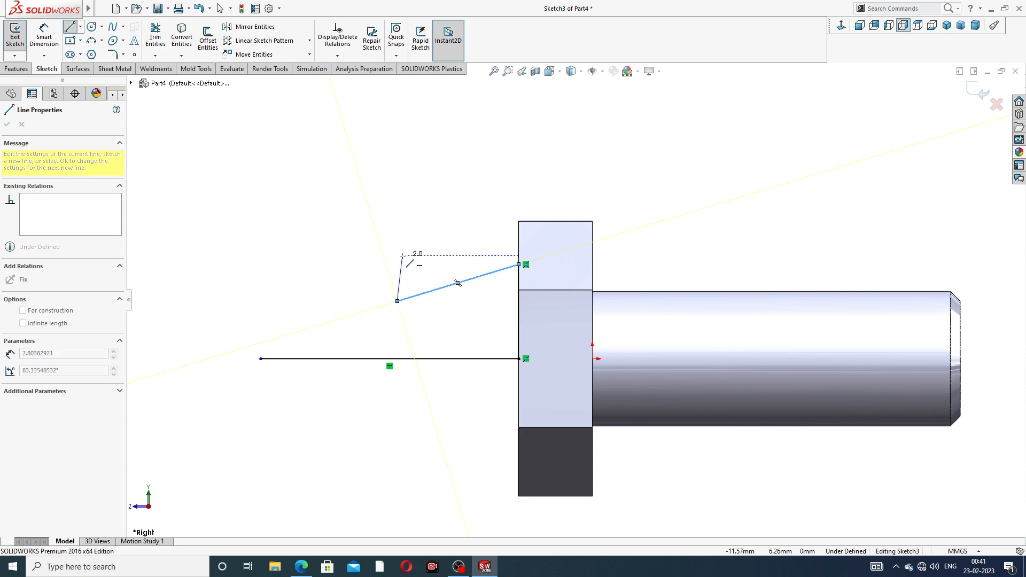
right_click(407, 259)
left_click(430, 265)
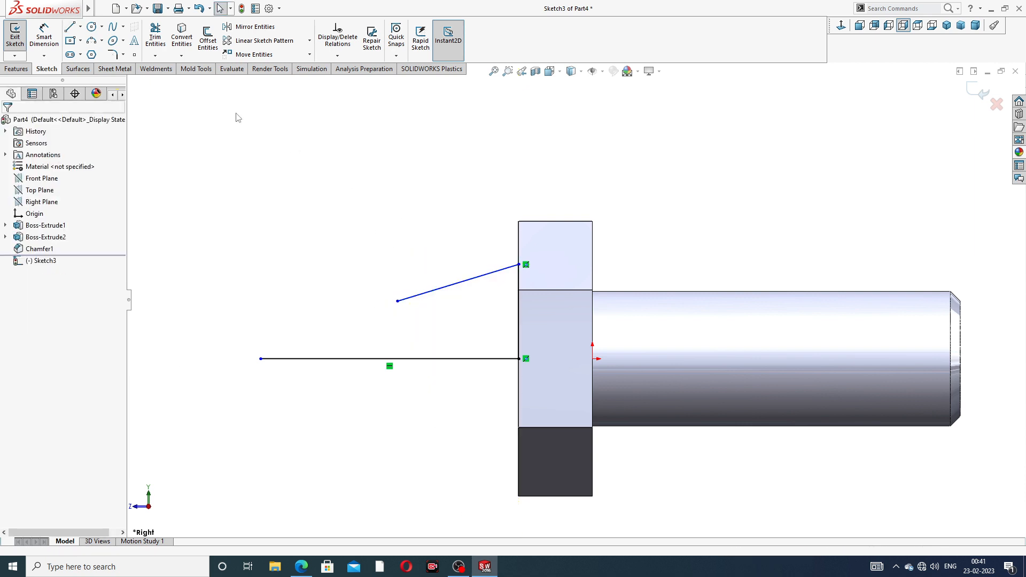
- Draw a three-point arc of about 4.77 mm radius from the axis line's outer end to the sloped line's free end
left_click(92, 43)
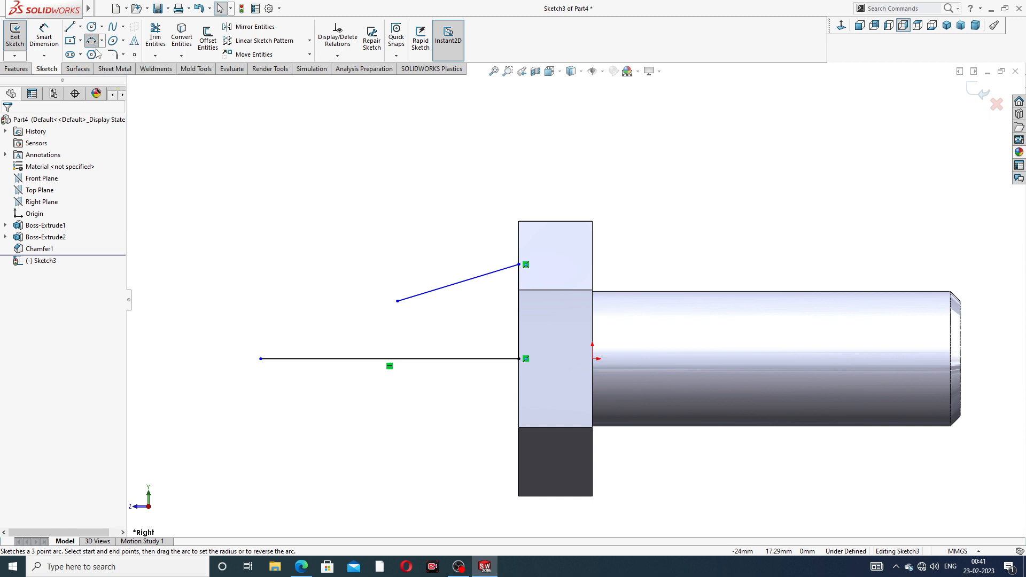
left_click(260, 358)
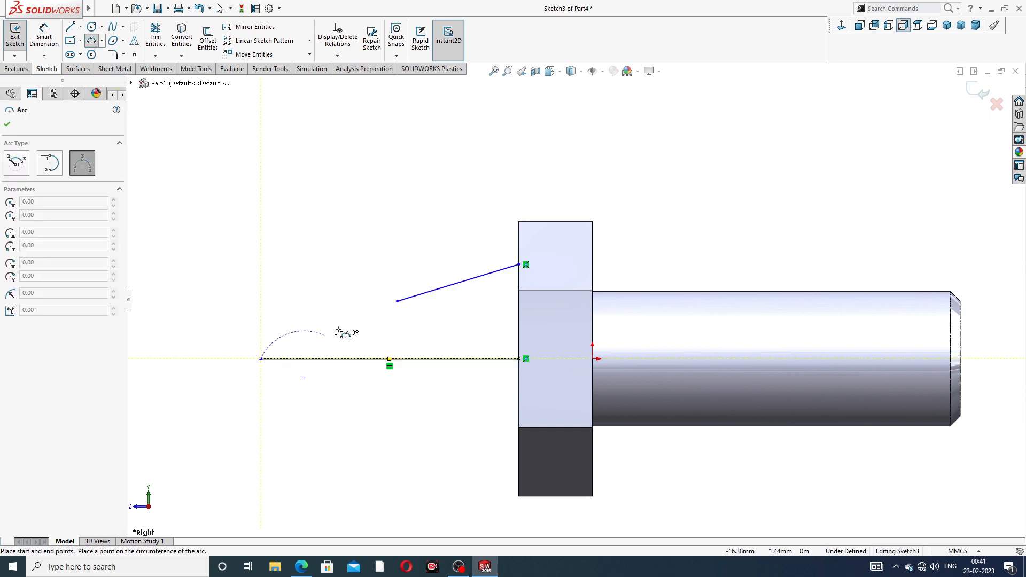
left_click(397, 300)
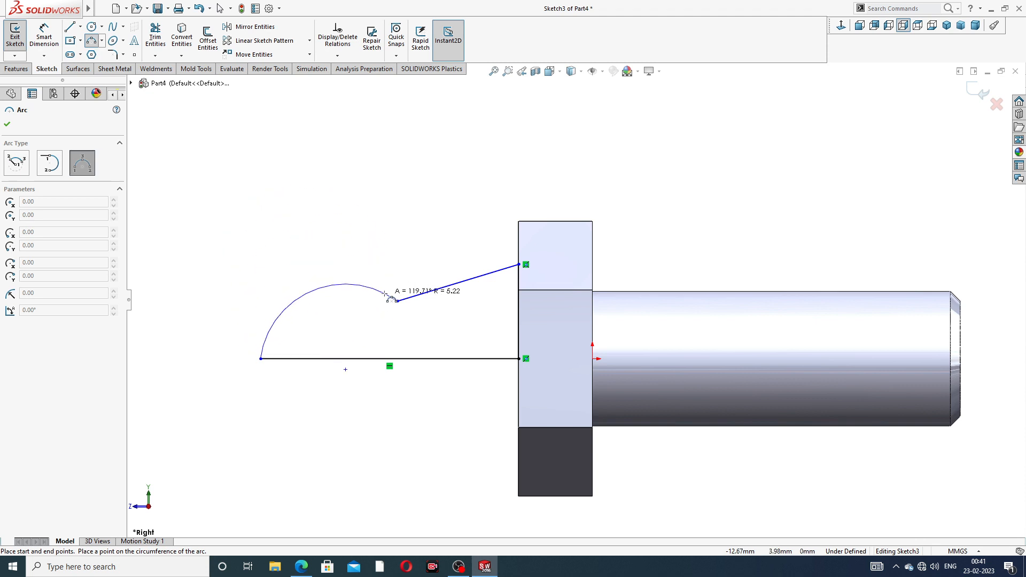
left_click(353, 277)
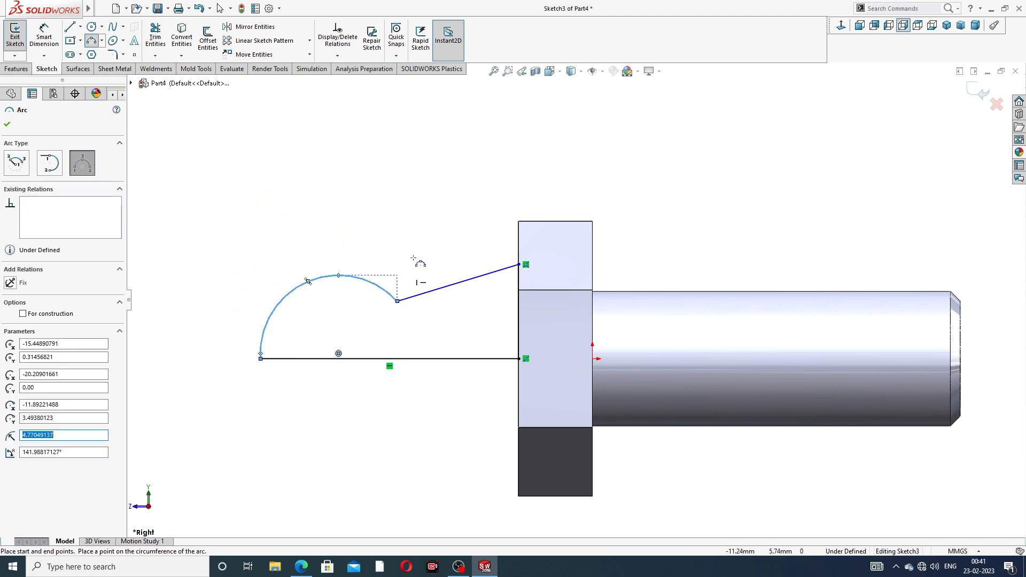
right_click(431, 244)
left_click(464, 254)
- Draw a short vertical centerline downward from the outer end of the horizontal axis line
scroll(302, 320, "down", 2)
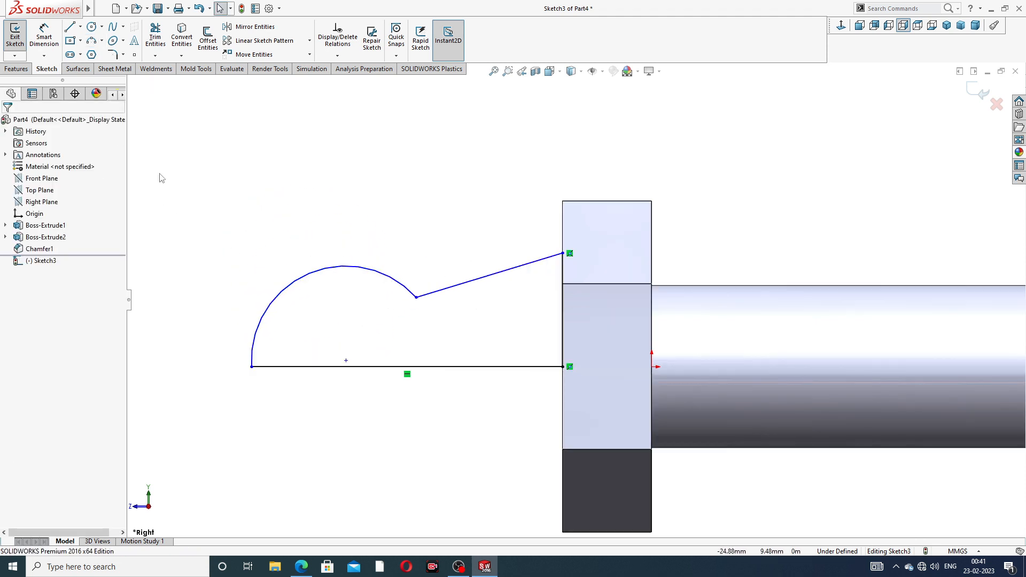
left_click(80, 26)
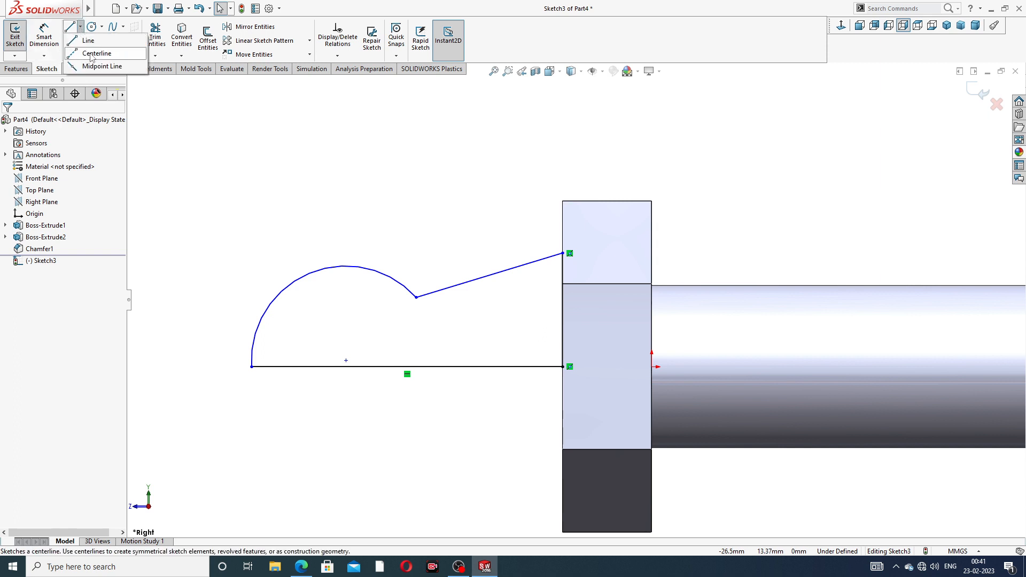
left_click(92, 49)
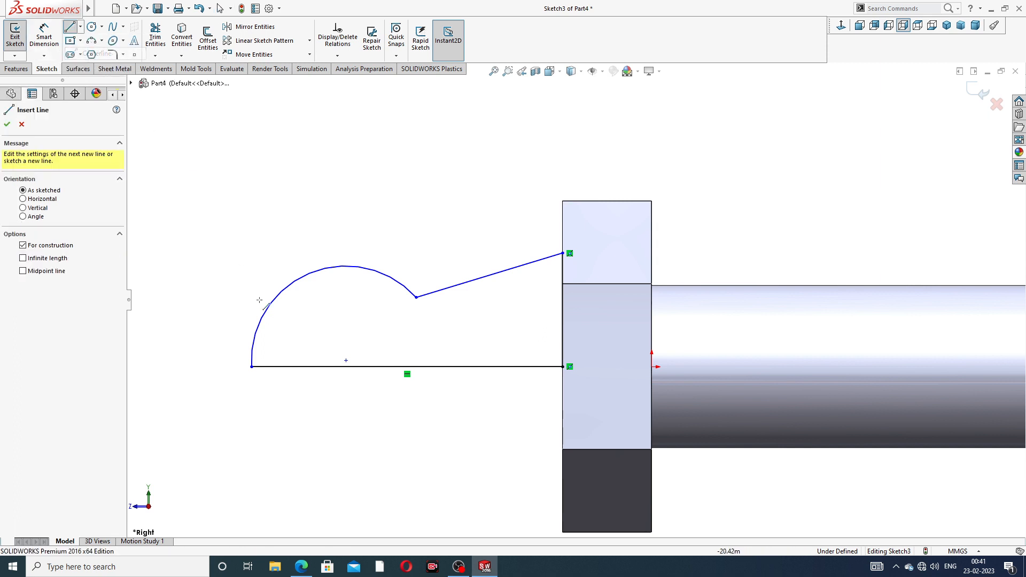
left_click(252, 367)
left_click(252, 389)
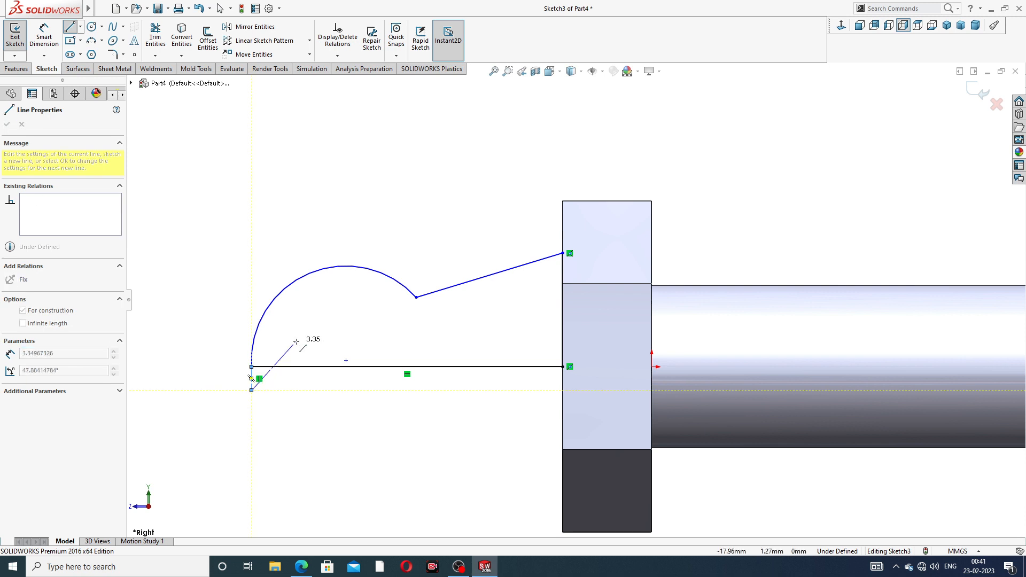
right_click(297, 344)
left_click(324, 351)
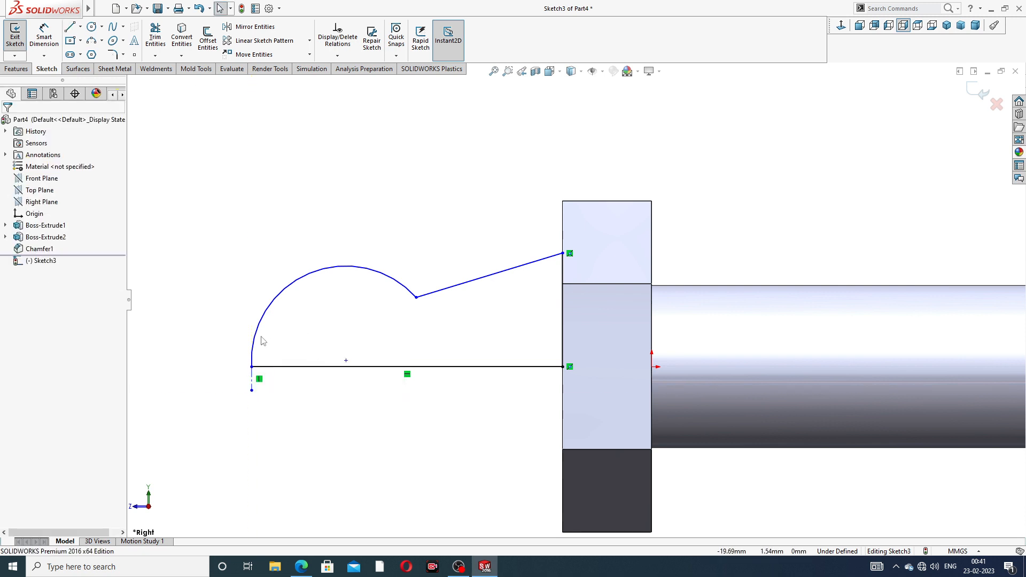
- Make the ball arc tangent to the short vertical centerline at the outer end of the axis line
left_click(261, 340)
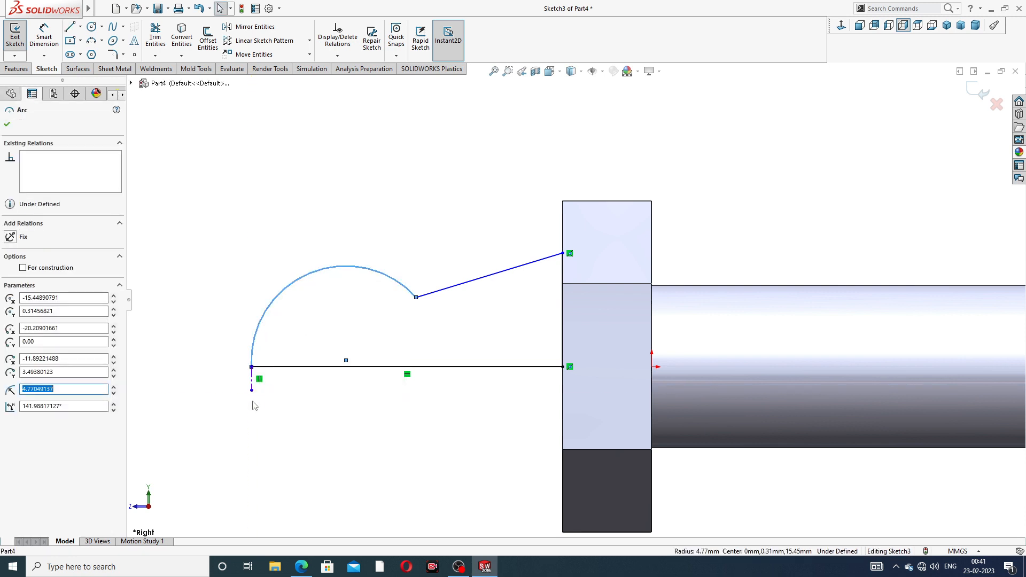
left_click(252, 372, "ctrl")
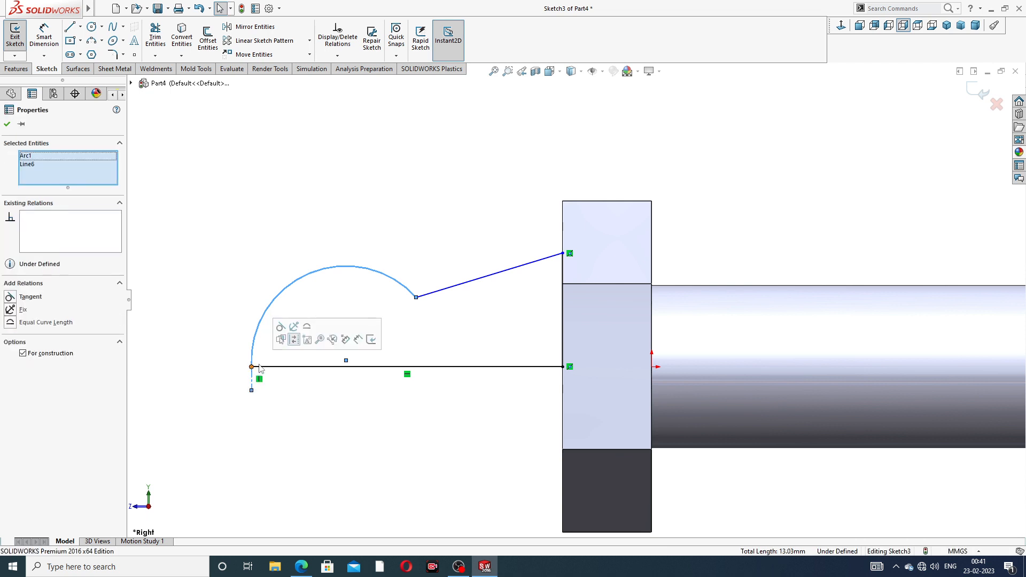
left_click(280, 328)
left_click(289, 401)
scroll(380, 312, "down", 2)
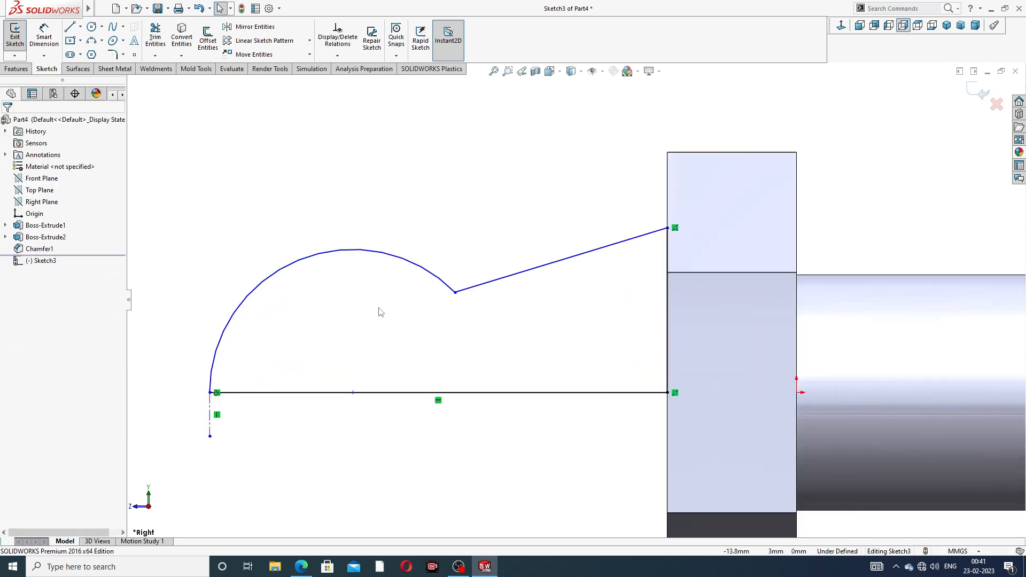
scroll(488, 328, "up", 1)
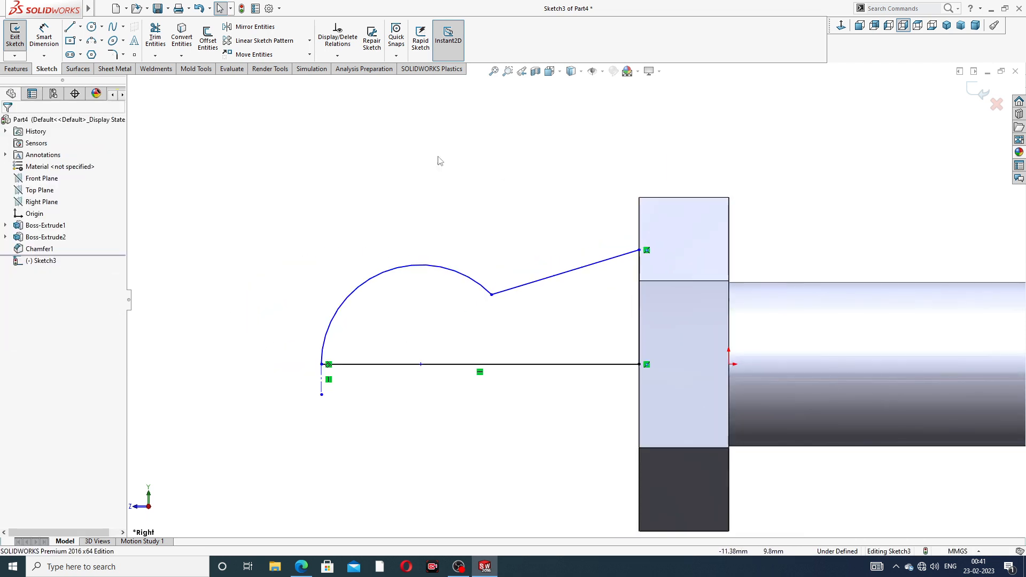
- Consult the PDF drawing and dimension the vertical line on the hexagon's outer face to 4.9 mm
left_click(51, 45)
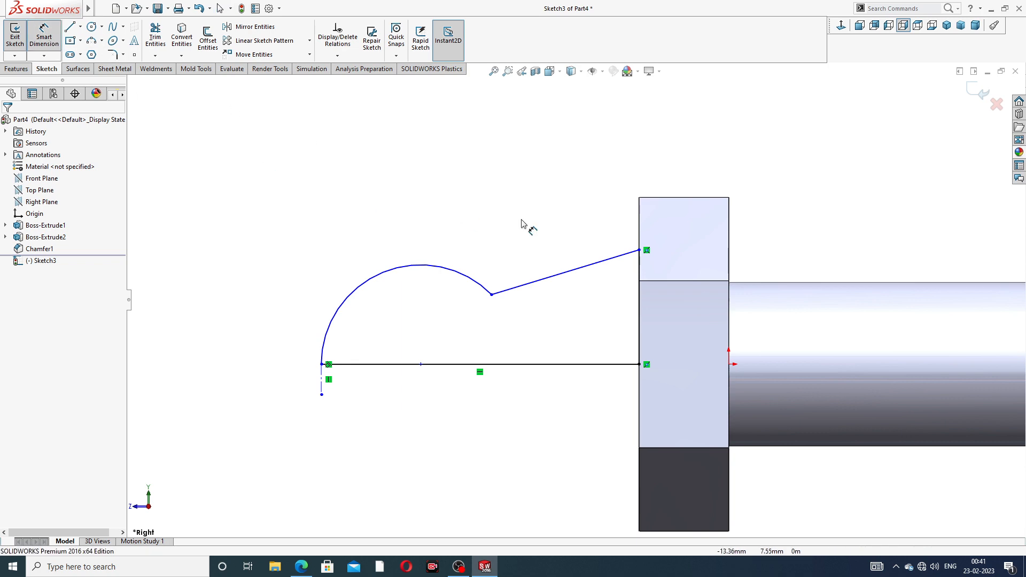
left_click(301, 566)
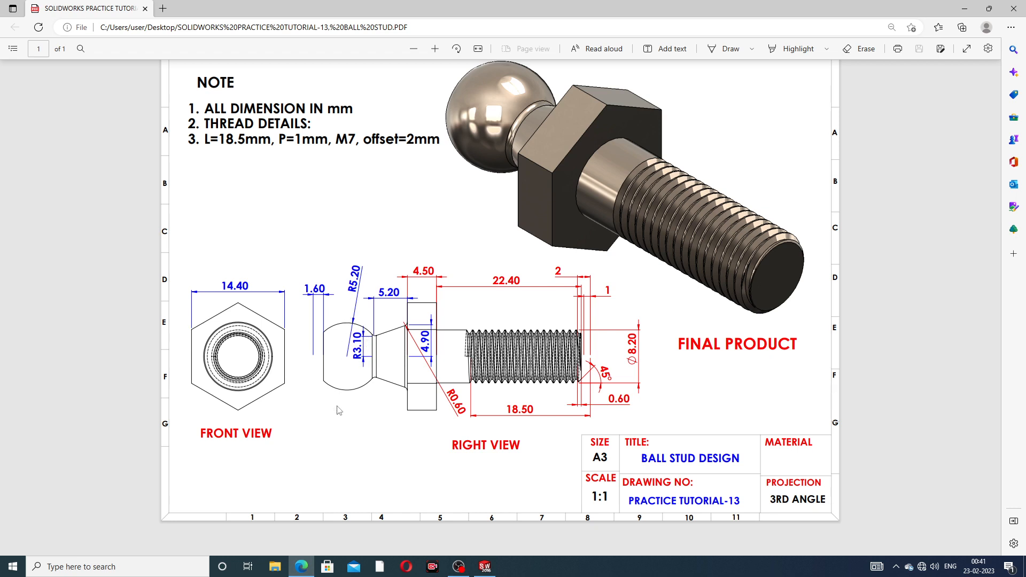
left_click(302, 567)
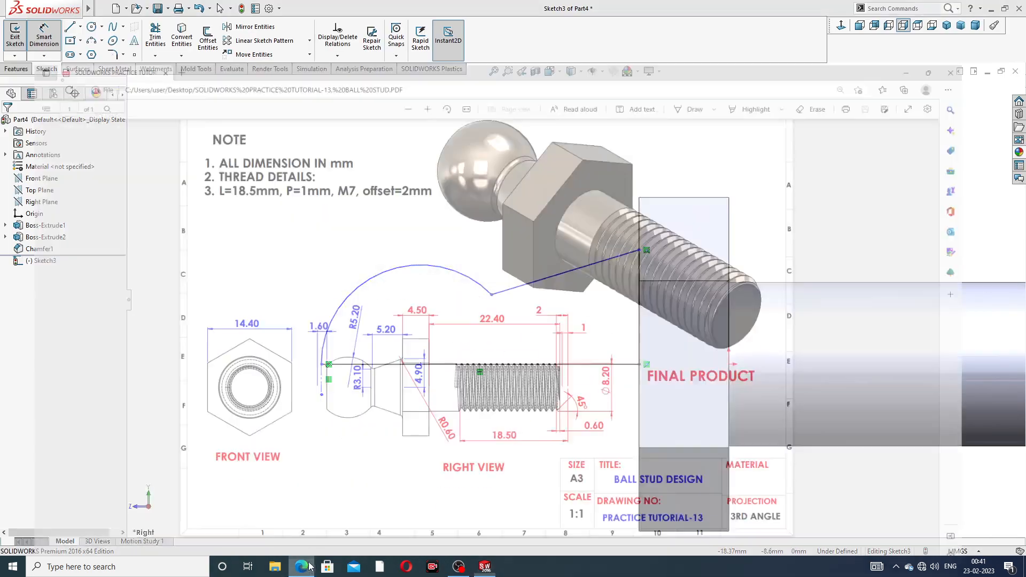
left_click(304, 567)
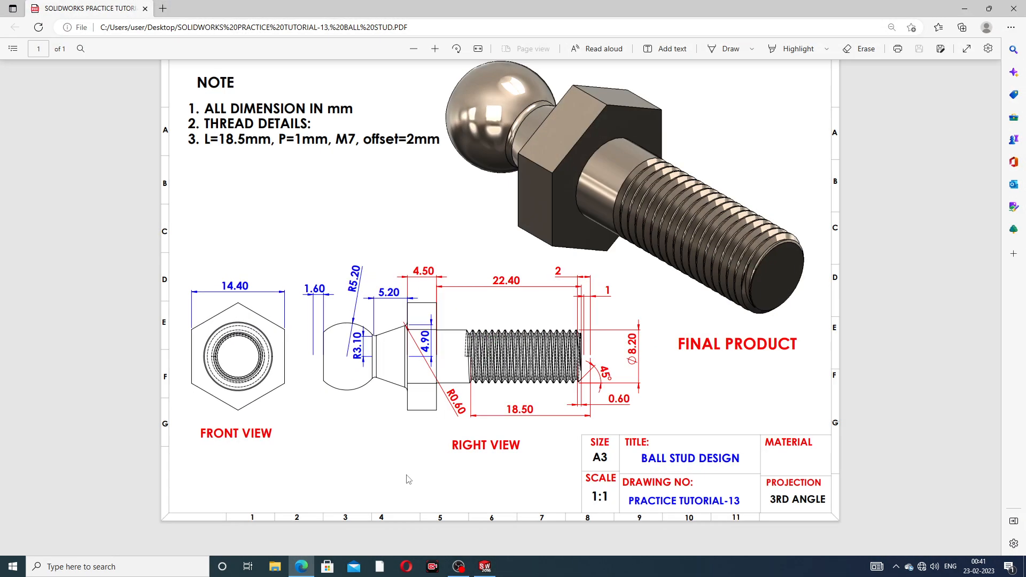
left_click(302, 567)
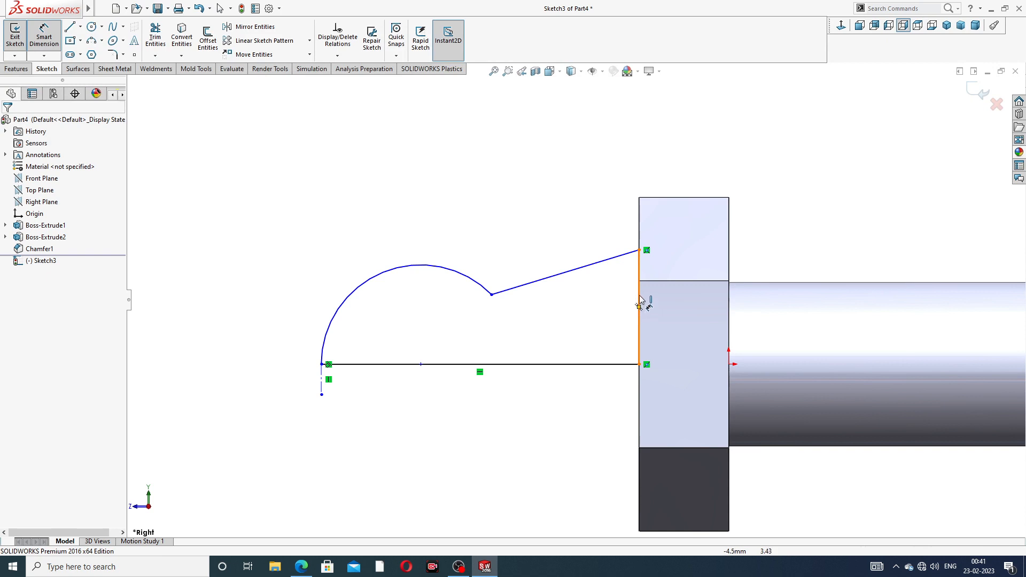
left_click(639, 308)
left_click(631, 304)
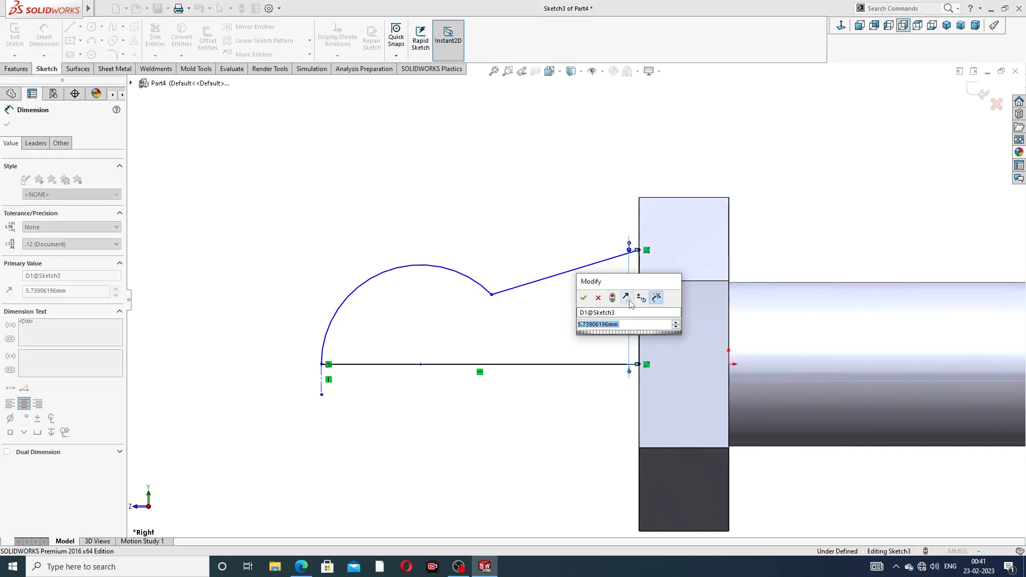
type("4.")
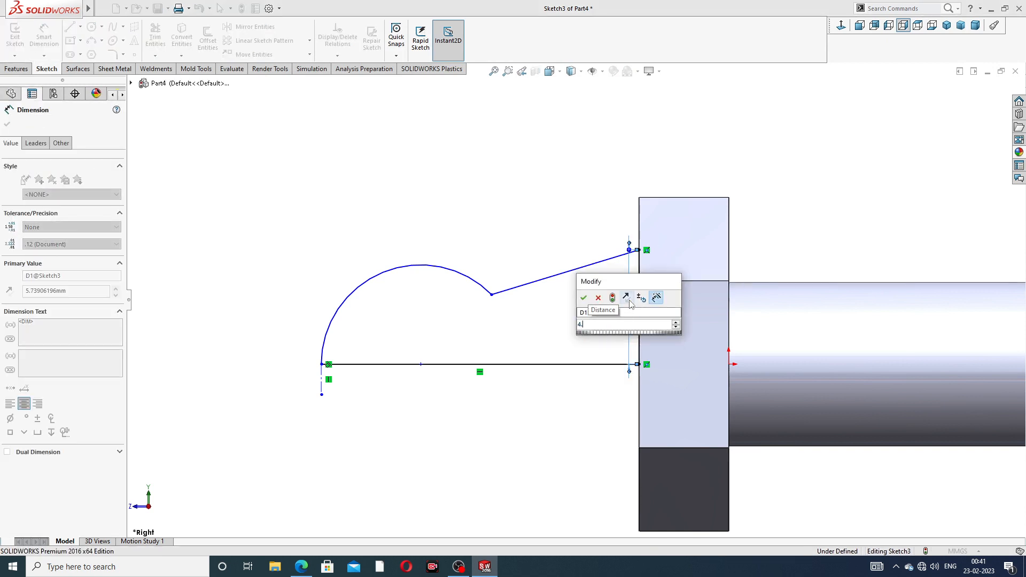
type("9")
key("Return")
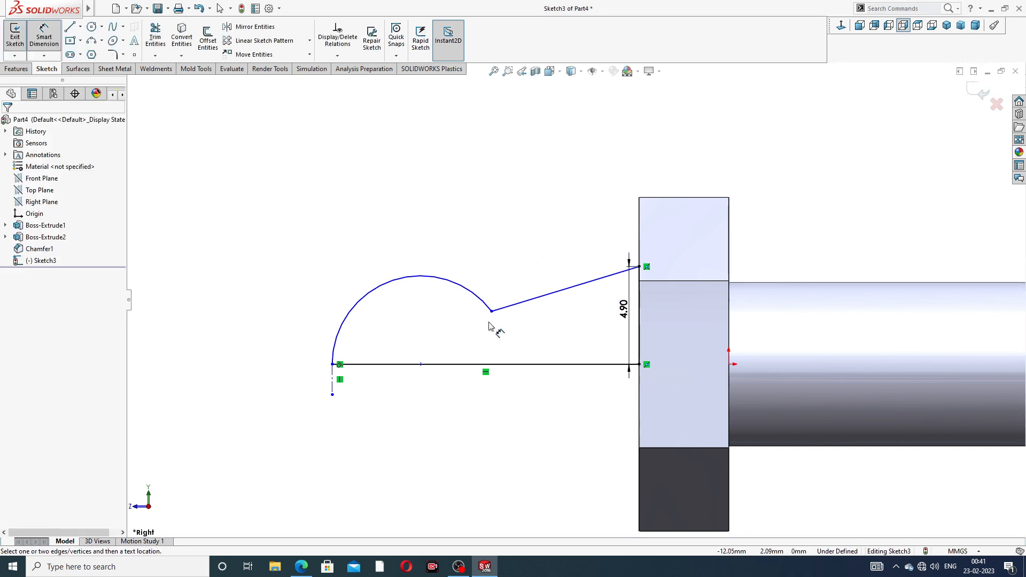
- Dimension the height from the axis line to the junction of arc and sloped line as 3.1 mm
left_click(492, 312)
left_click(493, 365)
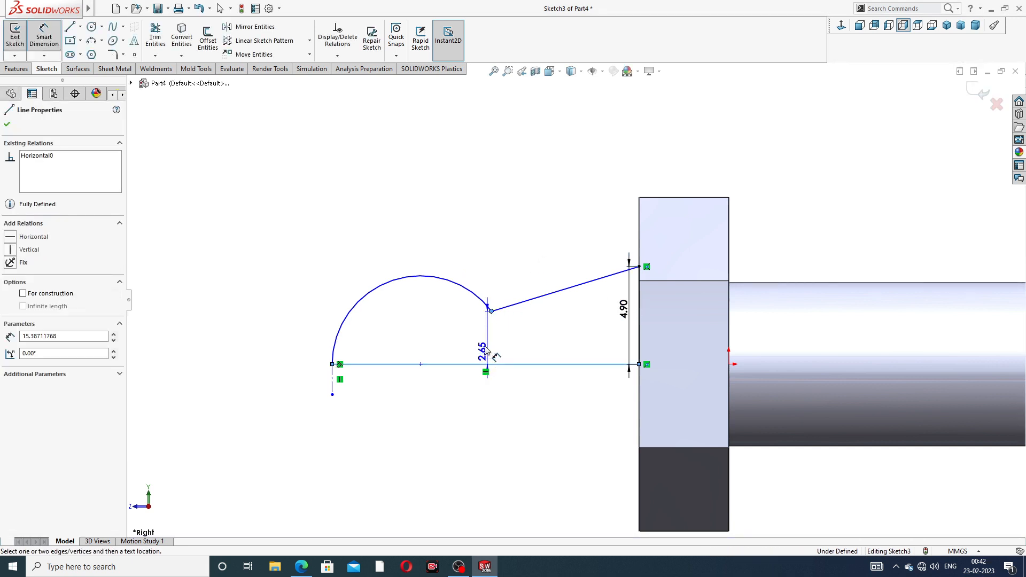
left_click(472, 338)
type("3")
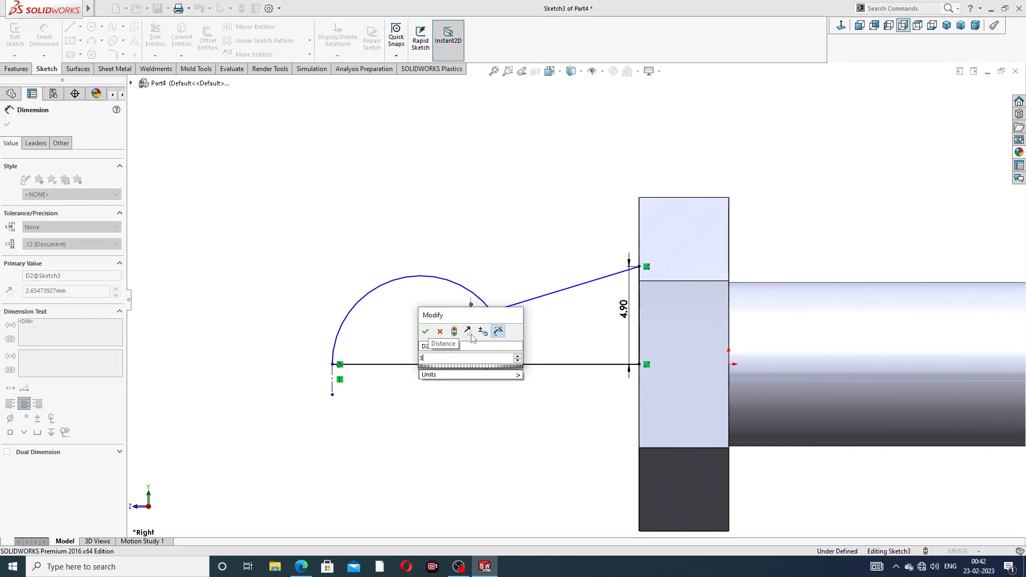
type(".1")
key("Return")
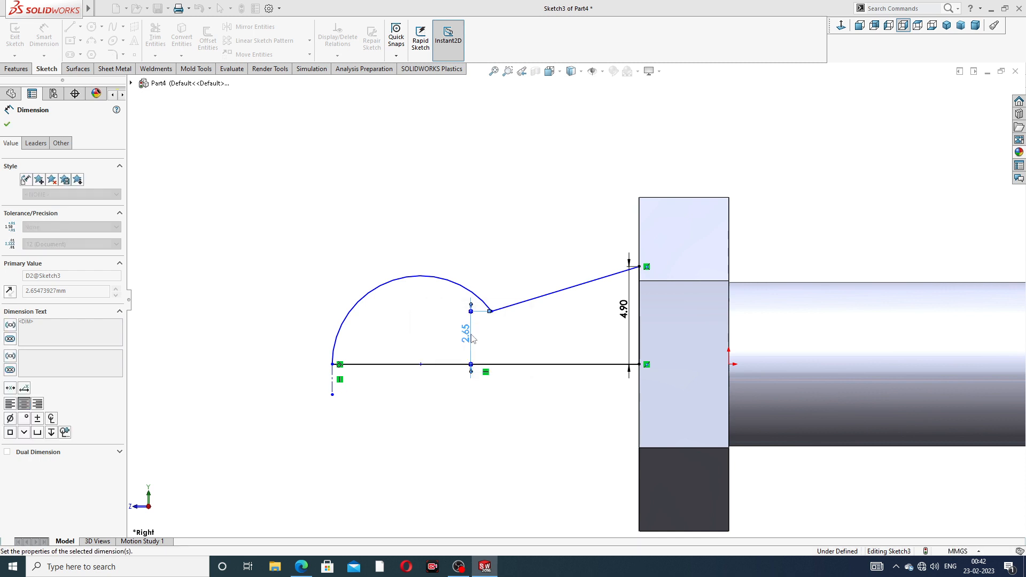
- Dimension the sloped neck line's horizontal length as 5.1 mm, placed above the line
left_click(545, 292)
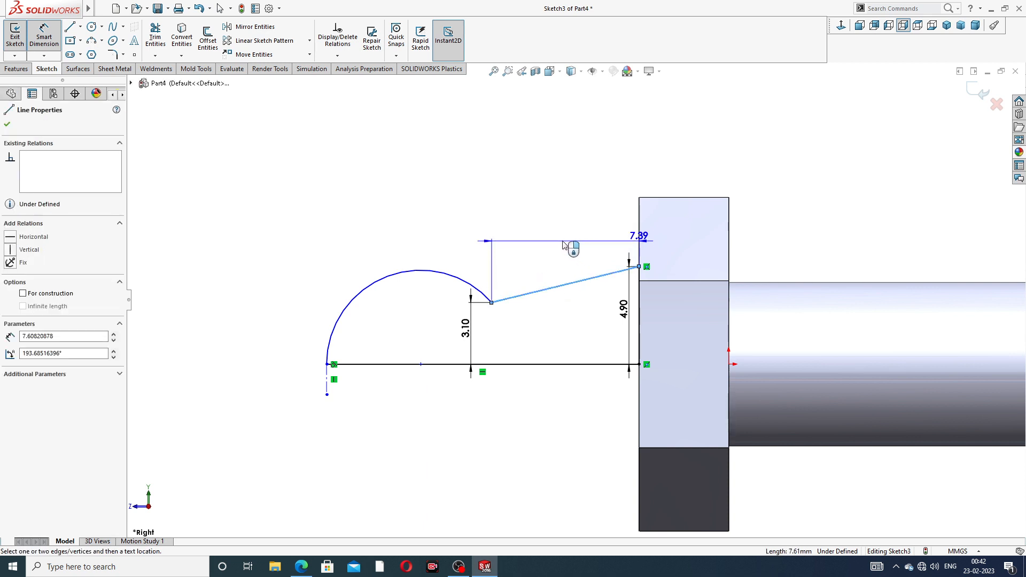
left_click(563, 244)
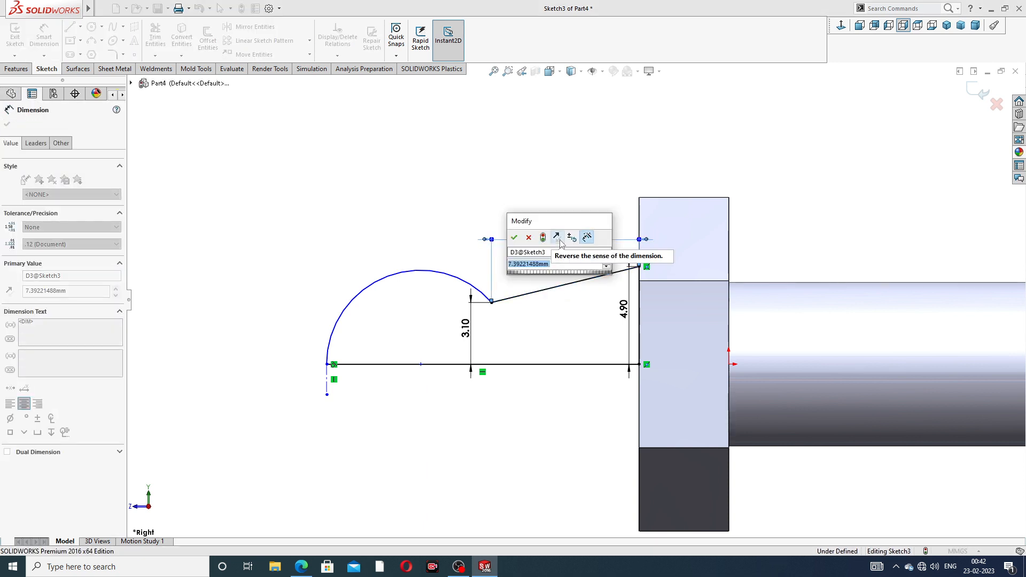
type("5.1")
key("Return")
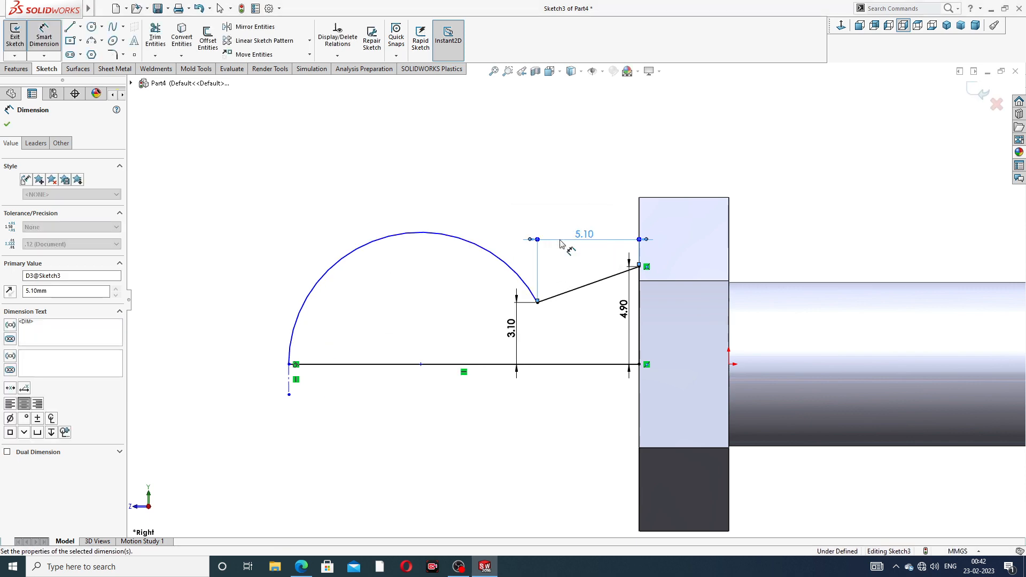
left_click(542, 201)
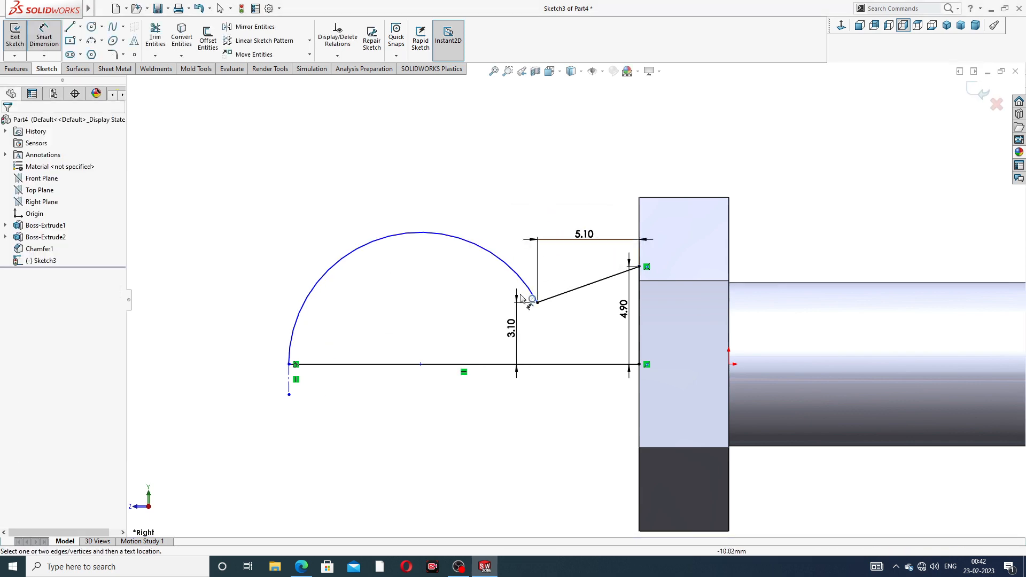
- Check the neck length on the PDF drawing and correct the sloped line's horizontal dimension to 5.2 mm
left_click(302, 573)
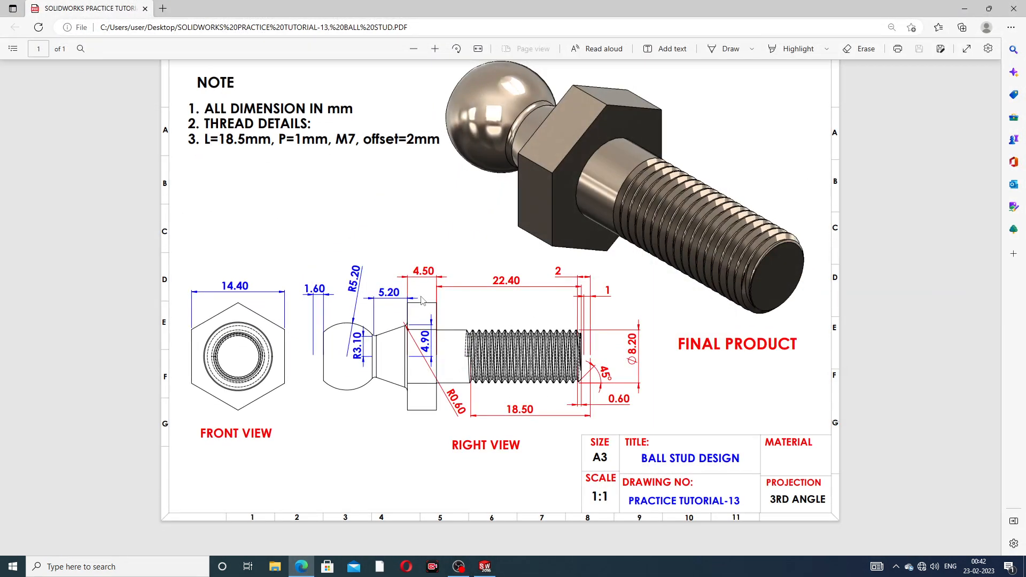
left_click(302, 567)
double_click(588, 239)
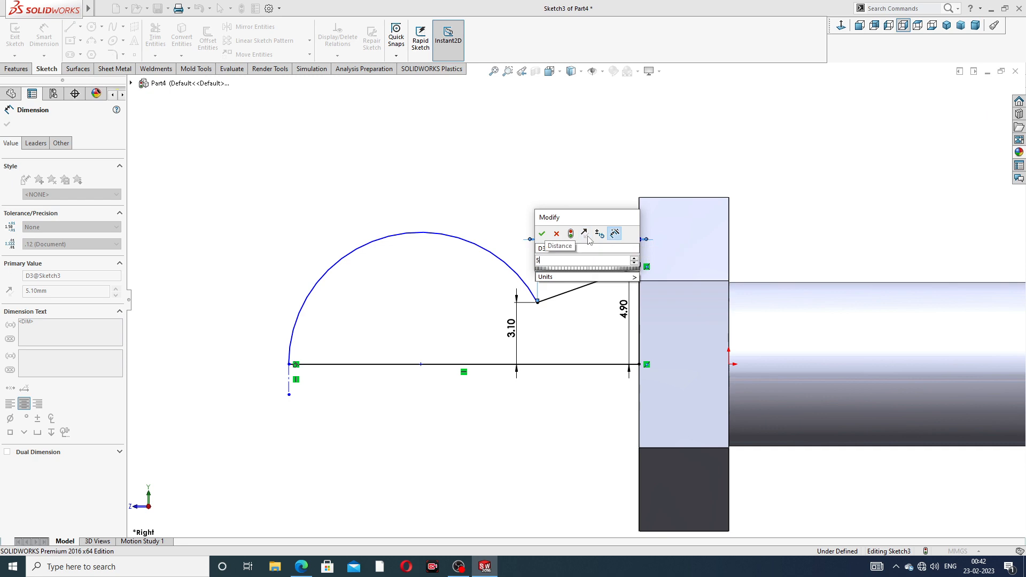
type("5.2")
key("Return")
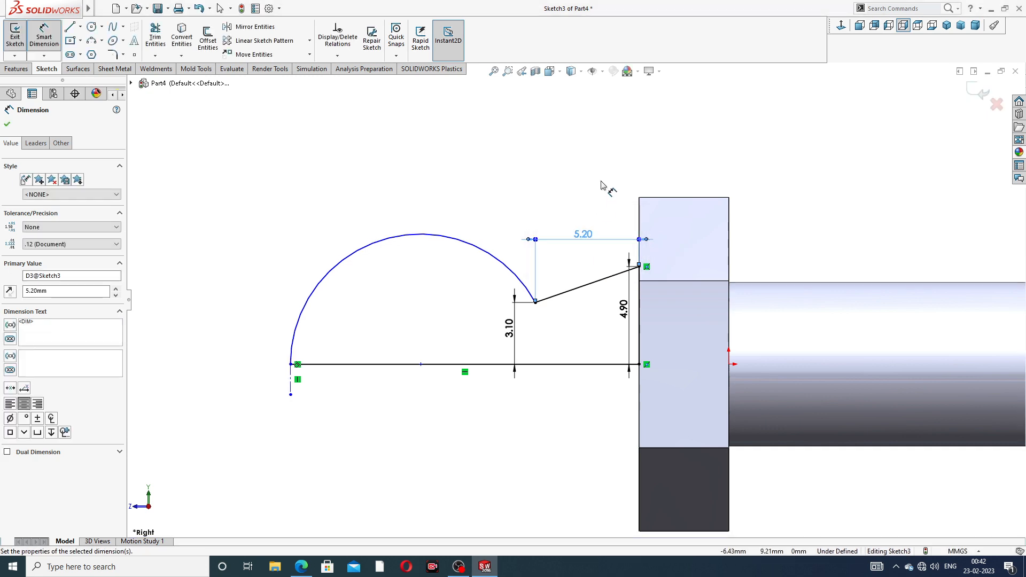
- Consult the ball radius on the PDF drawing and dimension the arc with a radius of 5.2 mm
left_click(304, 569)
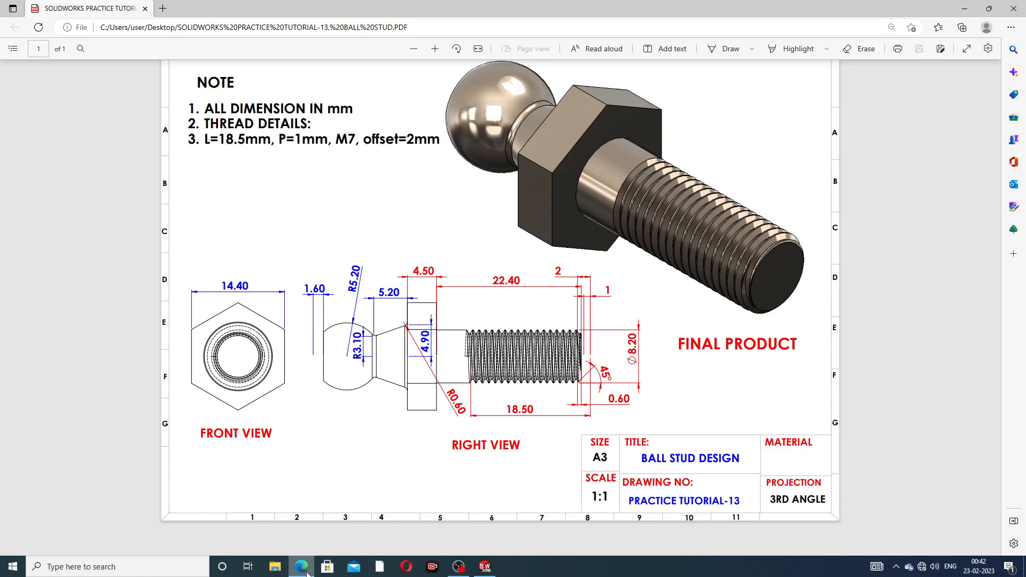
left_click(303, 568)
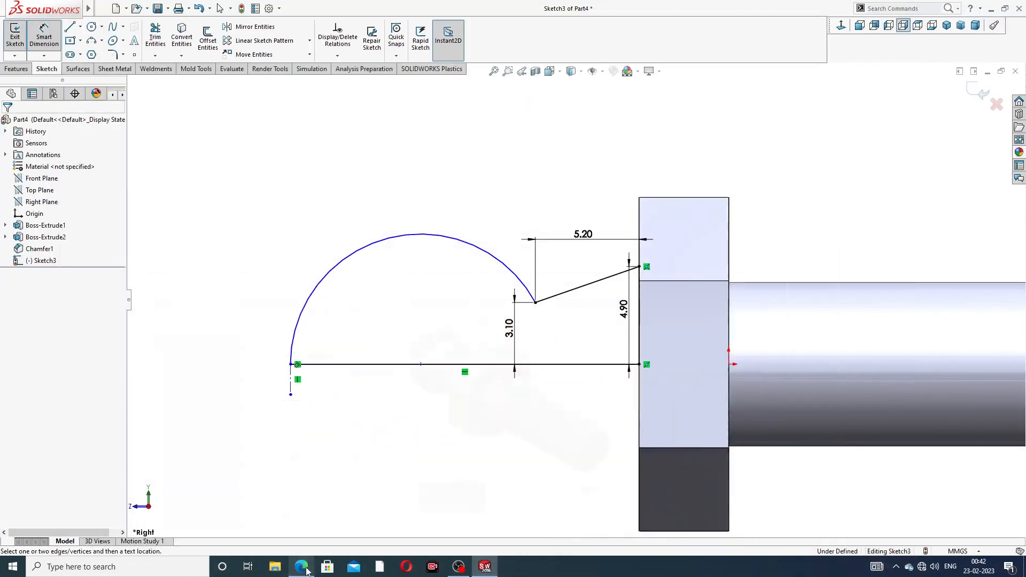
left_click(305, 569)
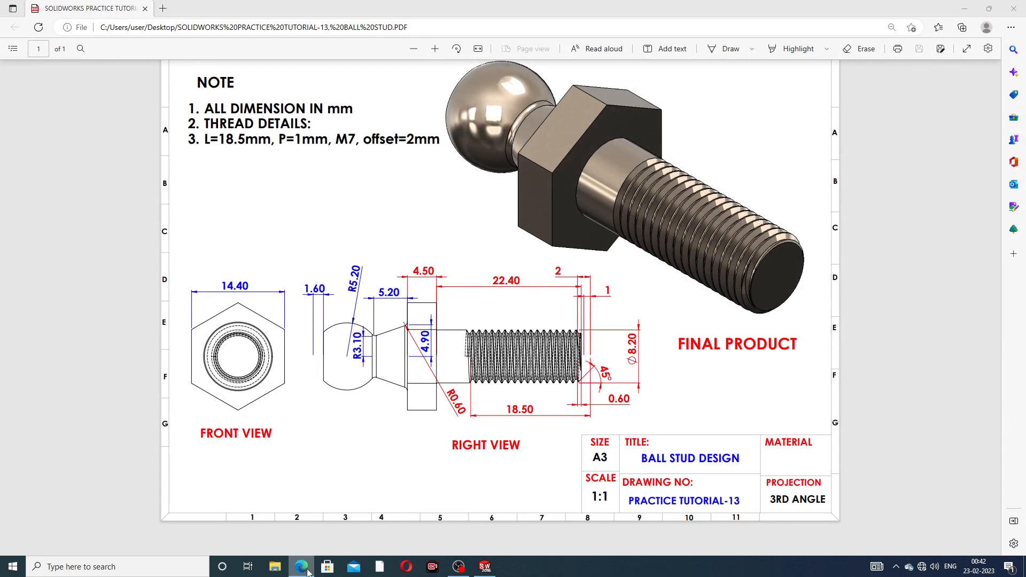
left_click(304, 568)
left_click(303, 568)
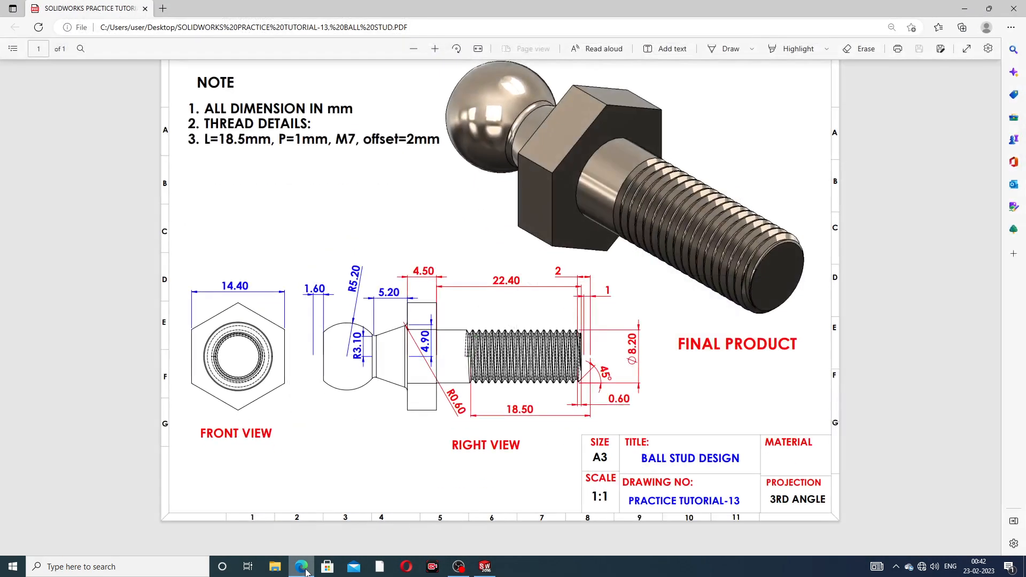
left_click(303, 569)
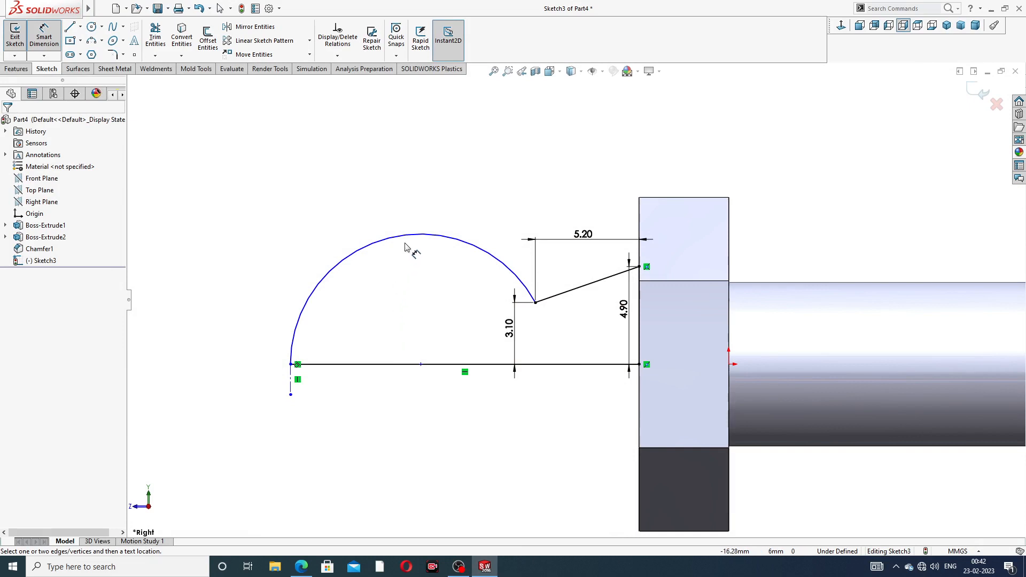
left_click(406, 239)
left_click(397, 211)
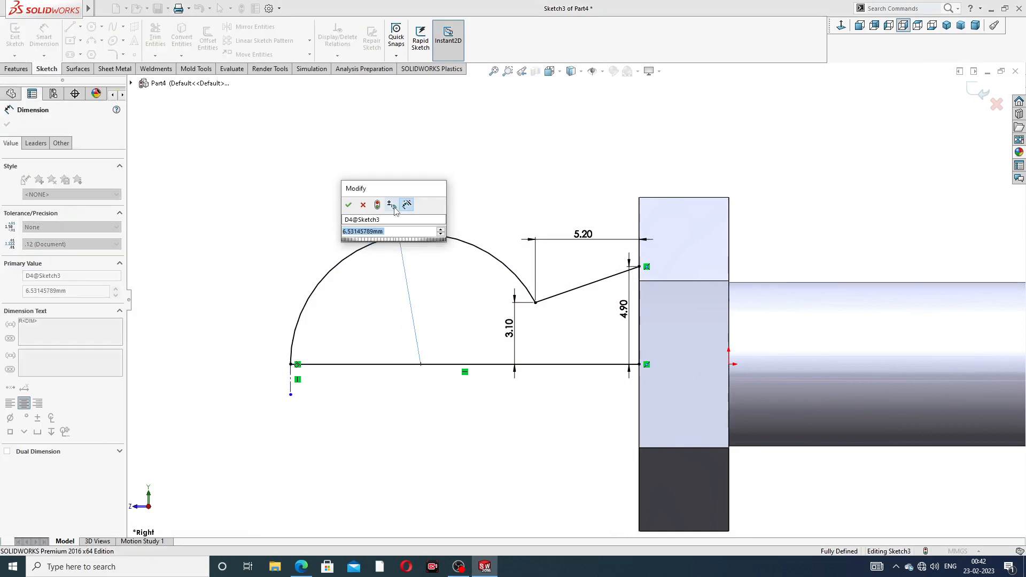
type("5.2")
key("Return")
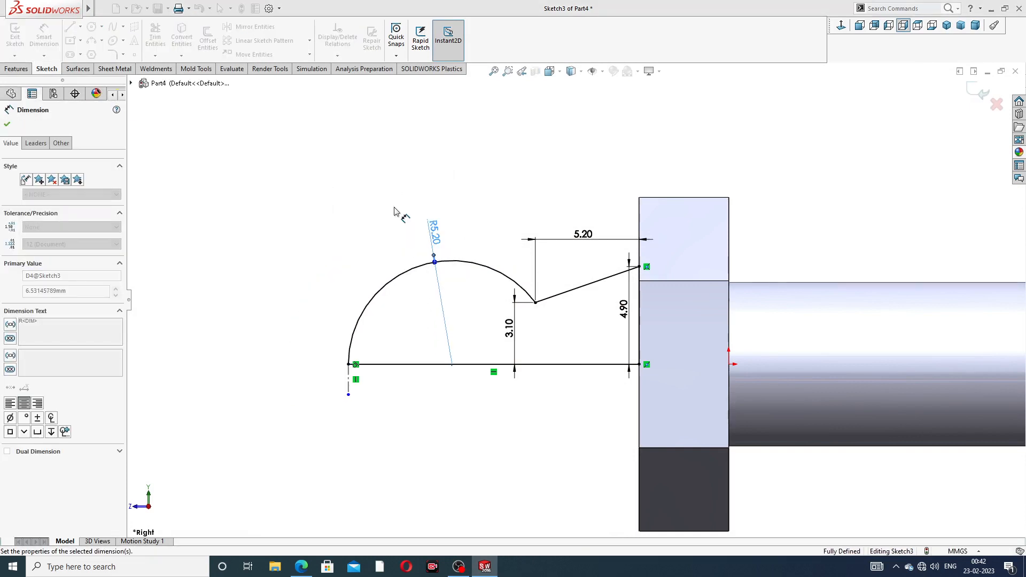
left_click(434, 187)
- Reposition the neck's length and height dimensions closer to the profile and end dimensioning
scroll(625, 278, "down", 3)
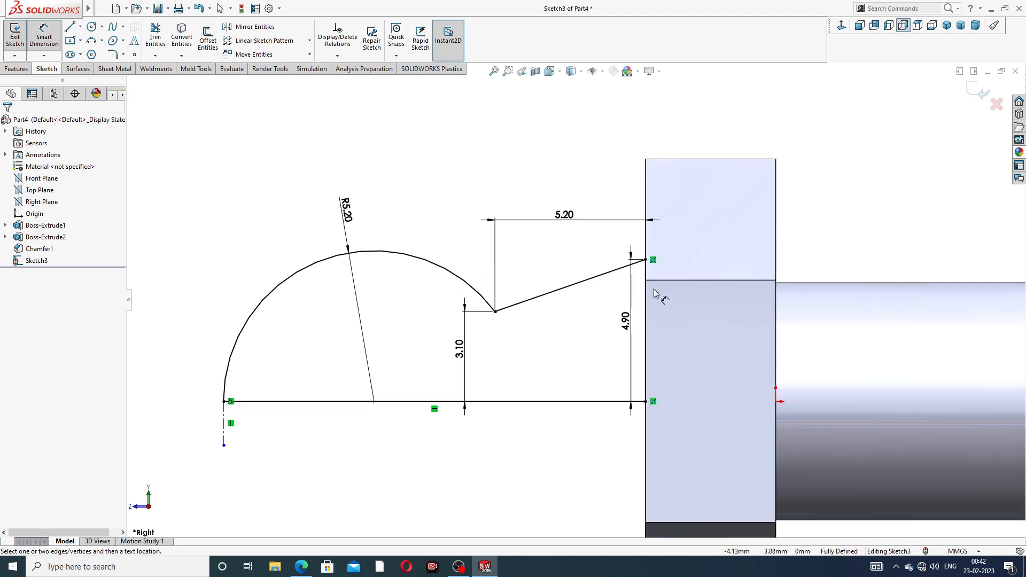
left_click_drag(577, 225, 580, 250)
left_click(845, 180)
left_click(626, 323)
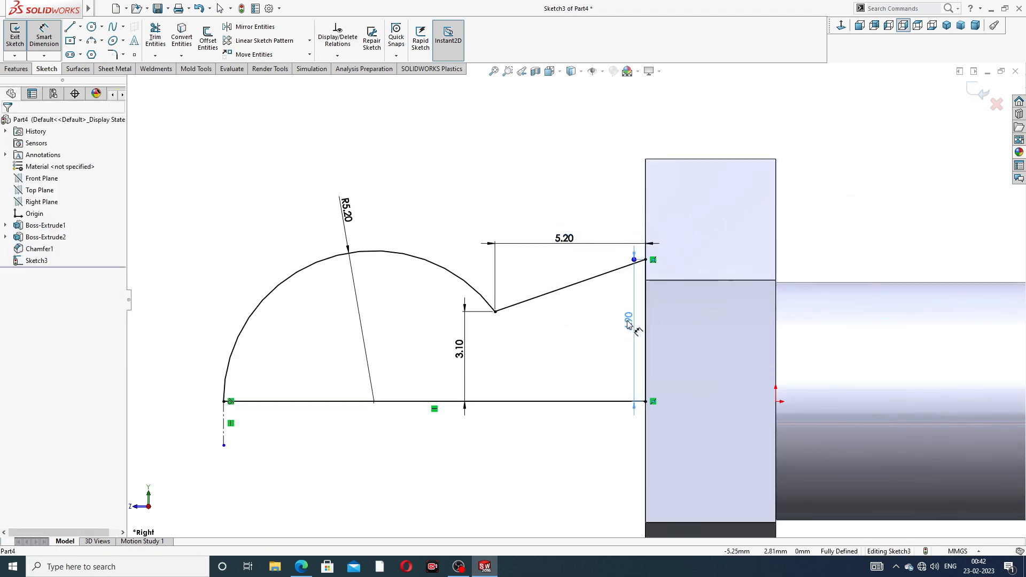
left_click(457, 352)
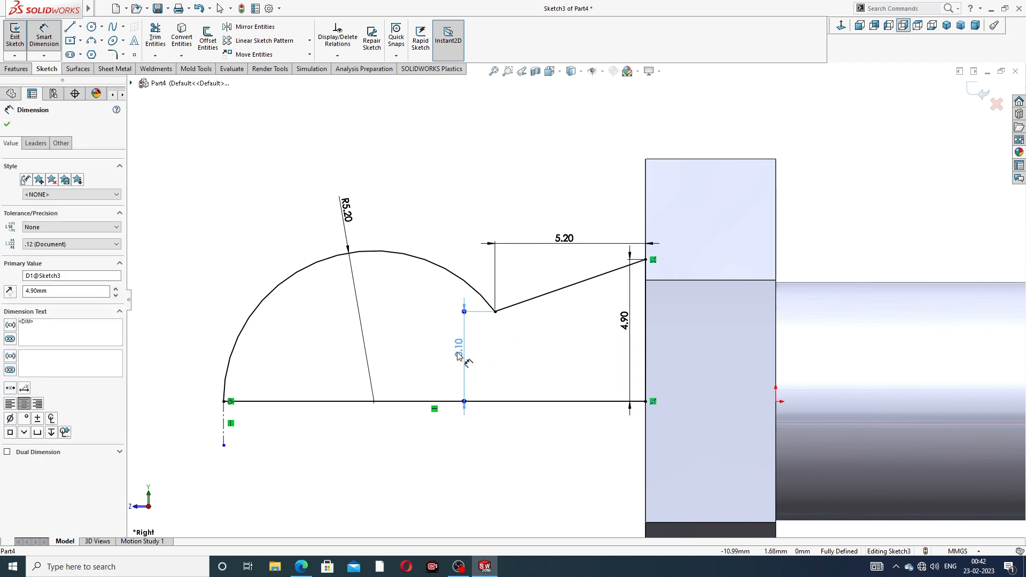
left_click(858, 154)
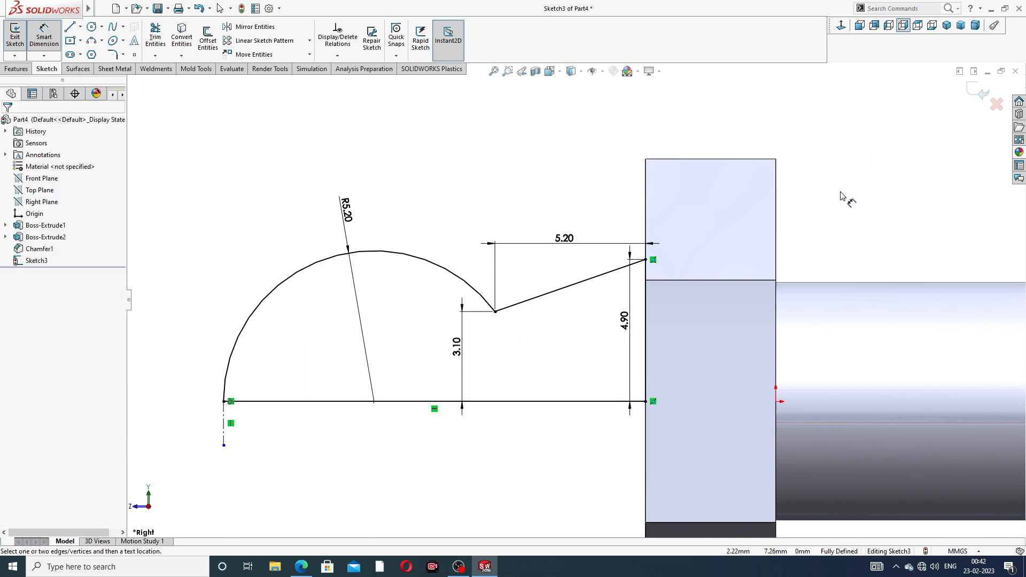
scroll(662, 335, "up", 2)
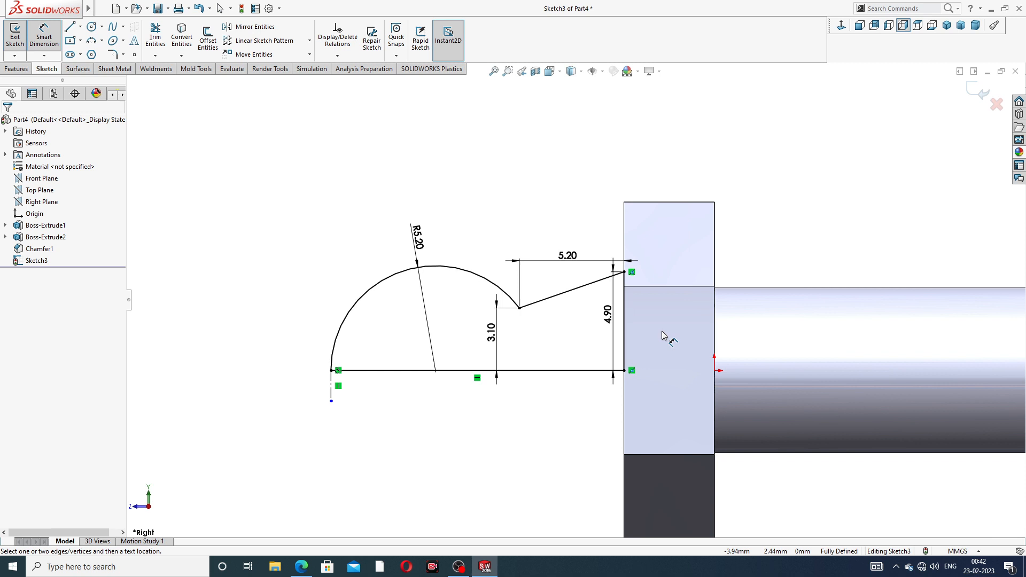
right_click(742, 198)
left_click(766, 159)
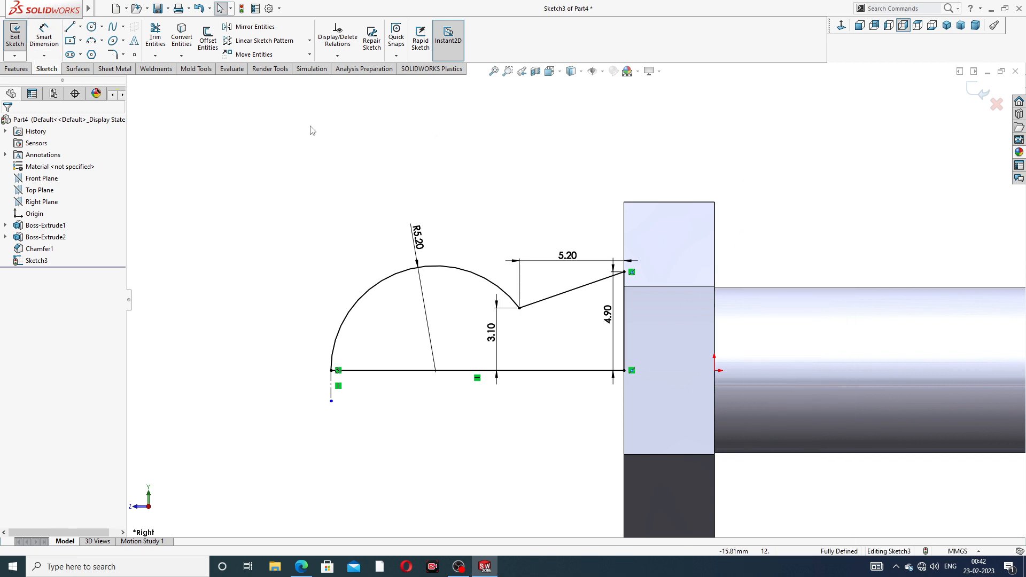
- Finish the ball and neck sketch and revolve it 360 degrees about its horizontal base line, merged with the stud
left_click(978, 91)
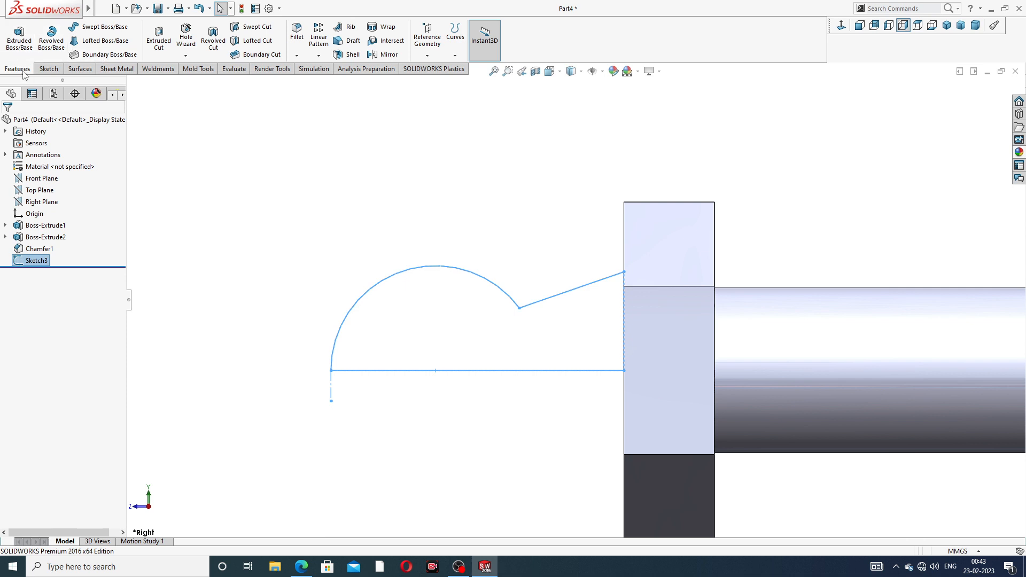
left_click(52, 43)
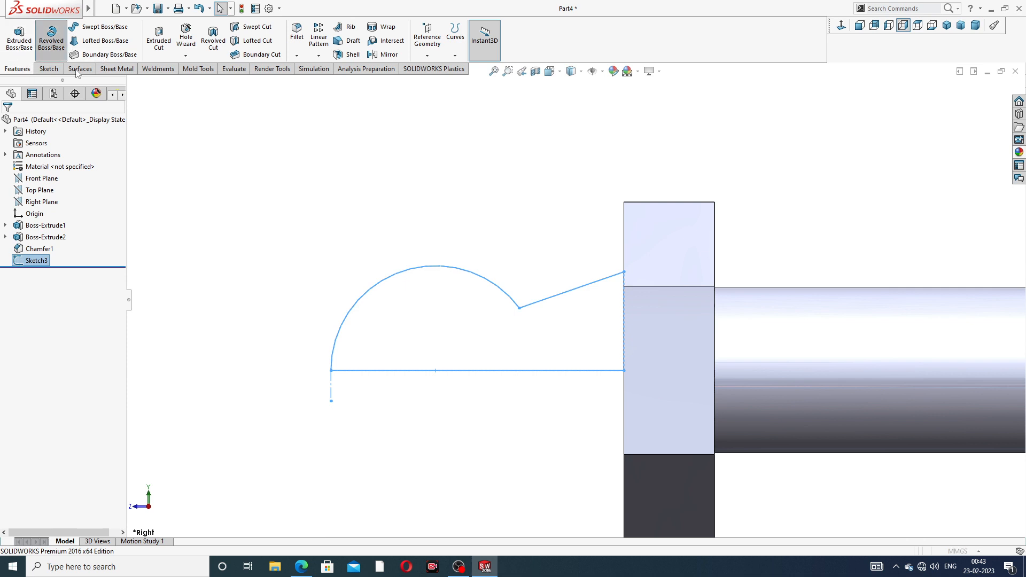
left_click(529, 371)
scroll(544, 377, "up", 2)
middle_click_drag(543, 377, 589, 372)
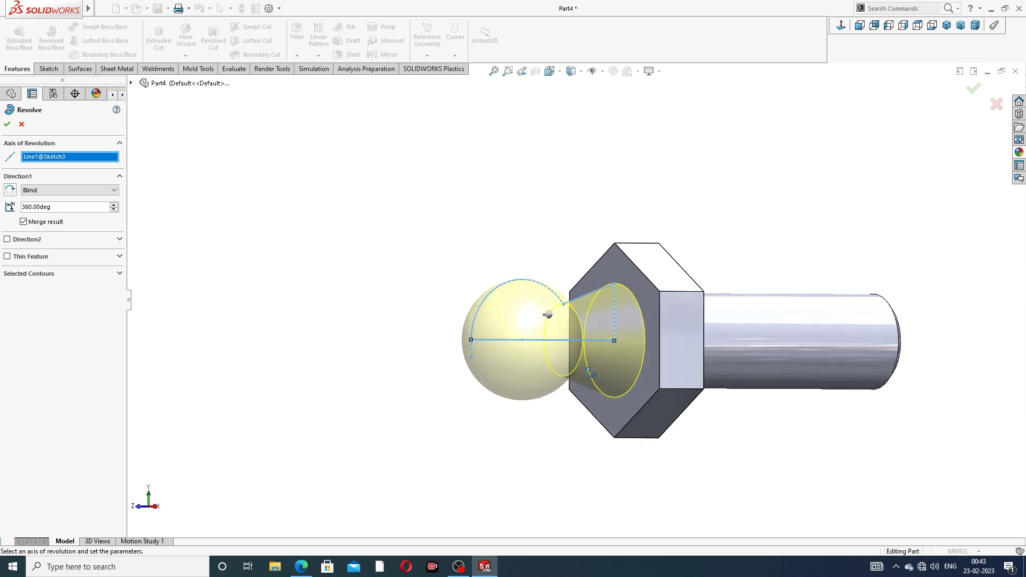
left_click(7, 125)
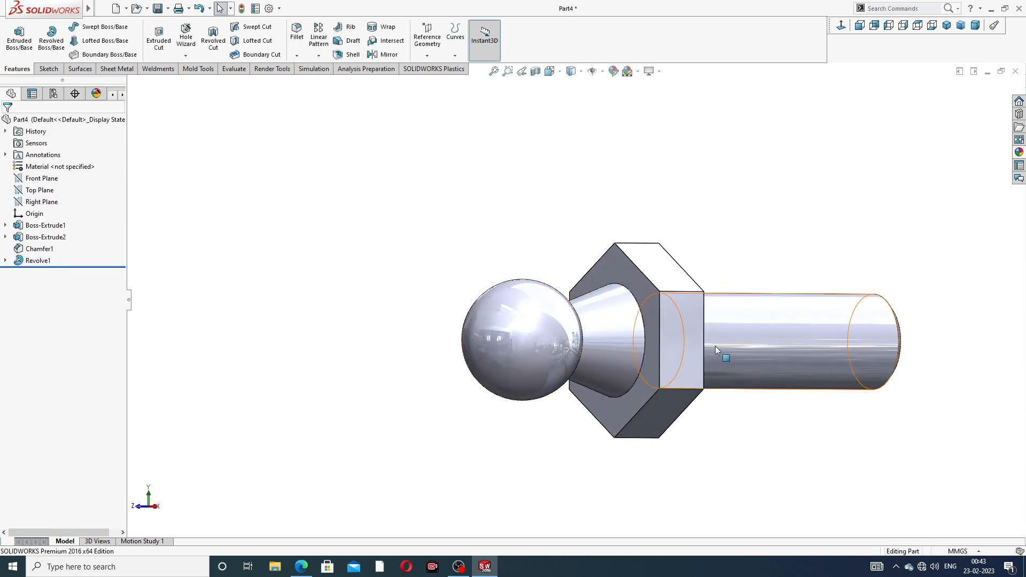
- Examine the revolved ball, conical neck and nut from isometric, front and rotated views
middle_click_drag(715, 345, 627, 307)
scroll(627, 306, "down", 4)
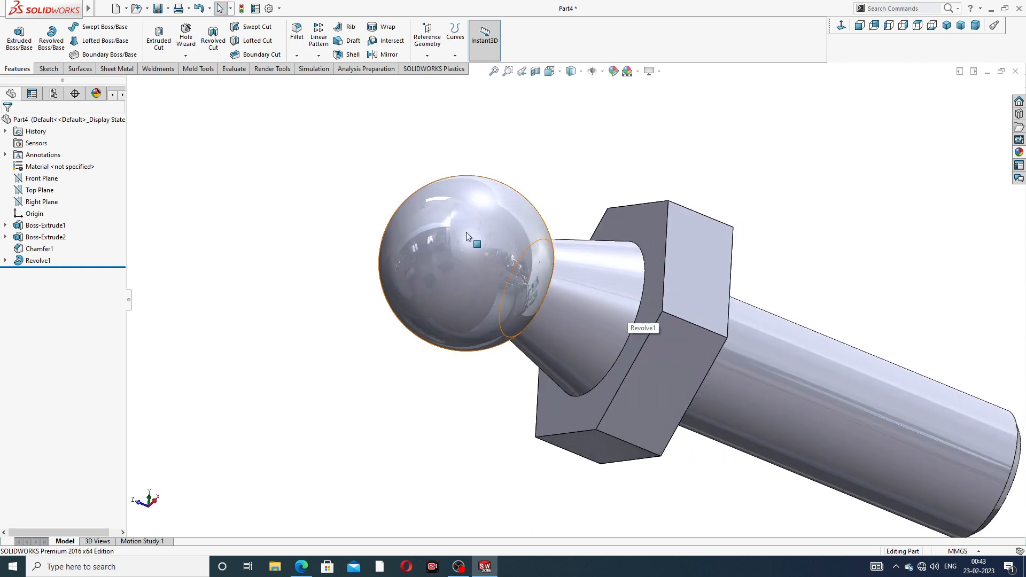
scroll(466, 235, "up", 3)
middle_click_drag(466, 235, 495, 291)
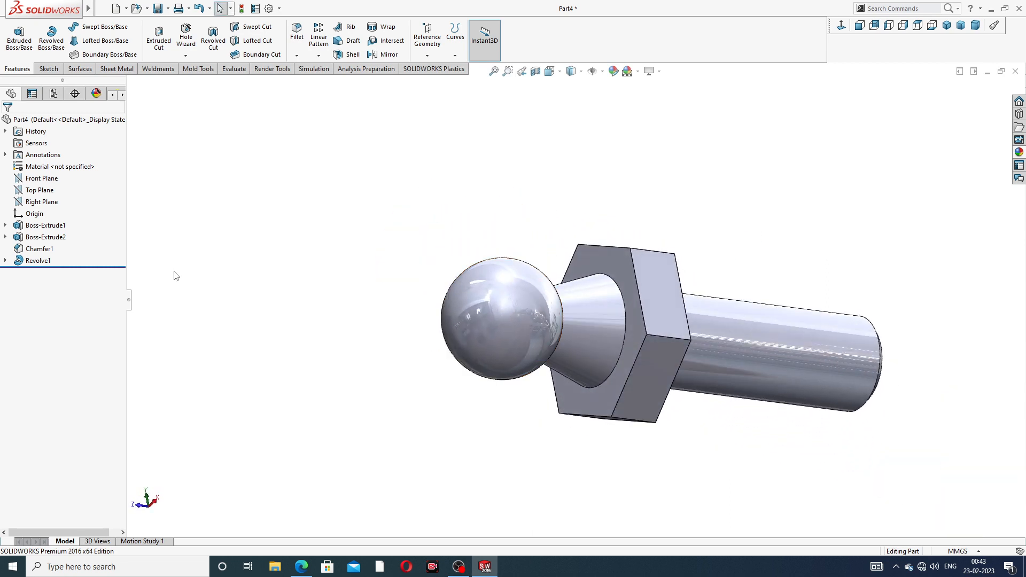
left_click(947, 26)
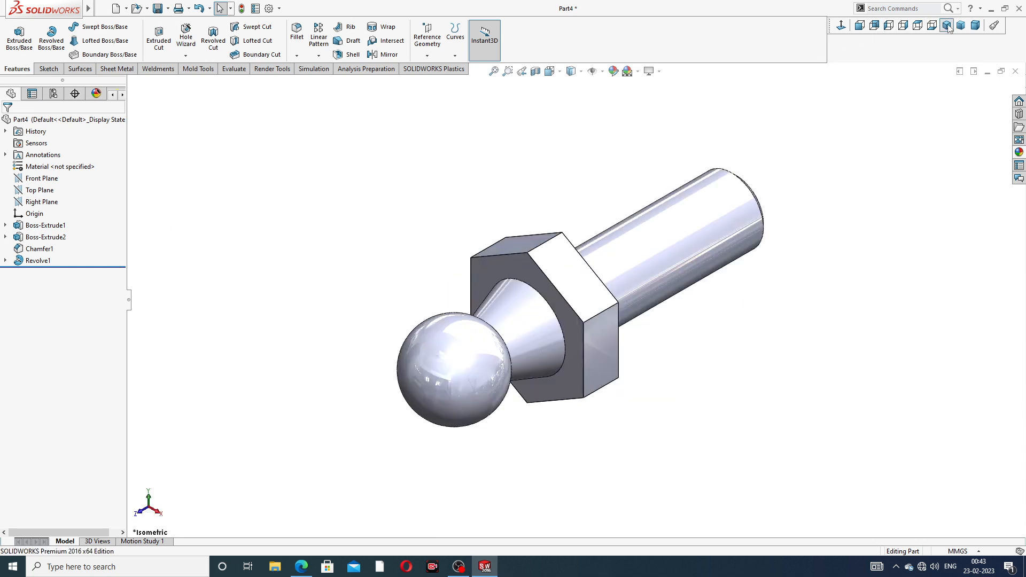
left_click(859, 25)
middle_click_drag(735, 200, 446, 237)
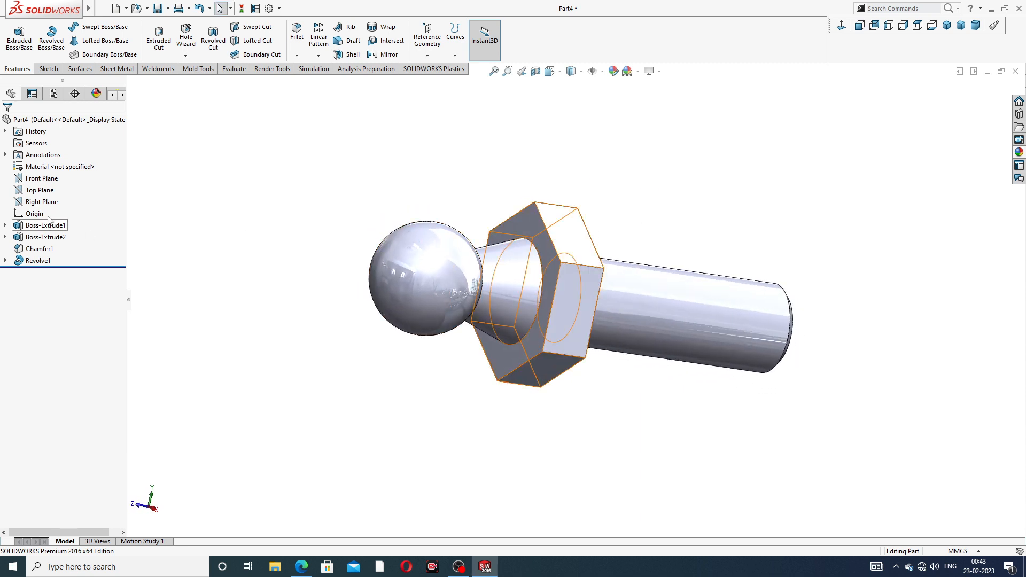
left_click(46, 181)
left_click(53, 167)
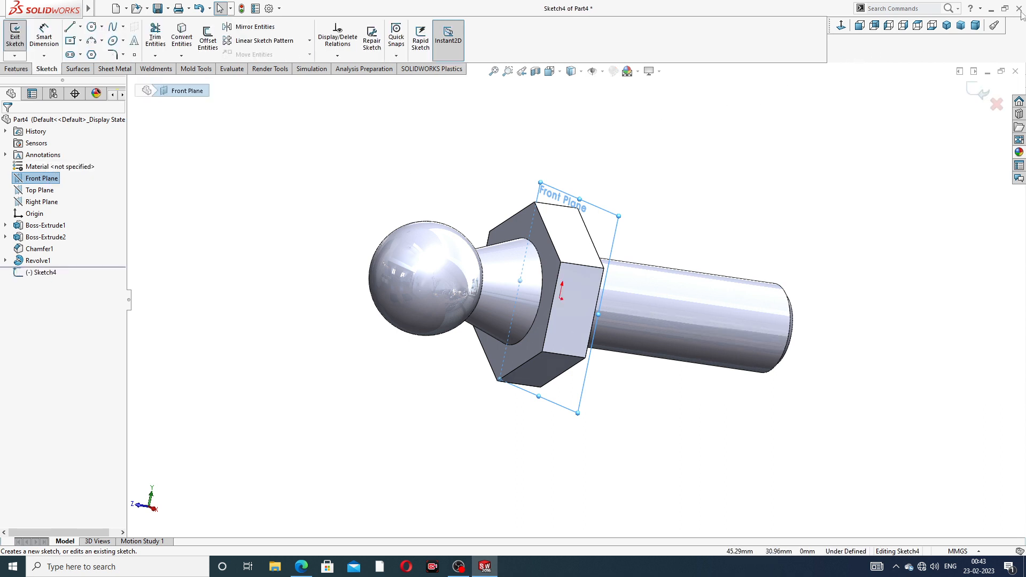
left_click(980, 91)
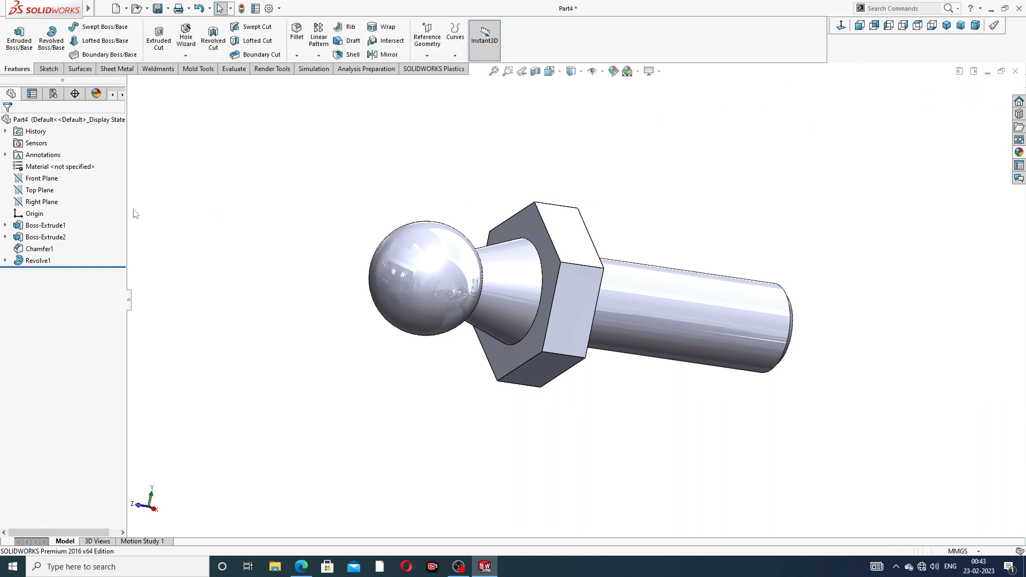
- Start a sketch on the Right Plane, viewed normal to it, and convert the ball's silhouette edge into a sketch arc
left_click(43, 201)
left_click(50, 187)
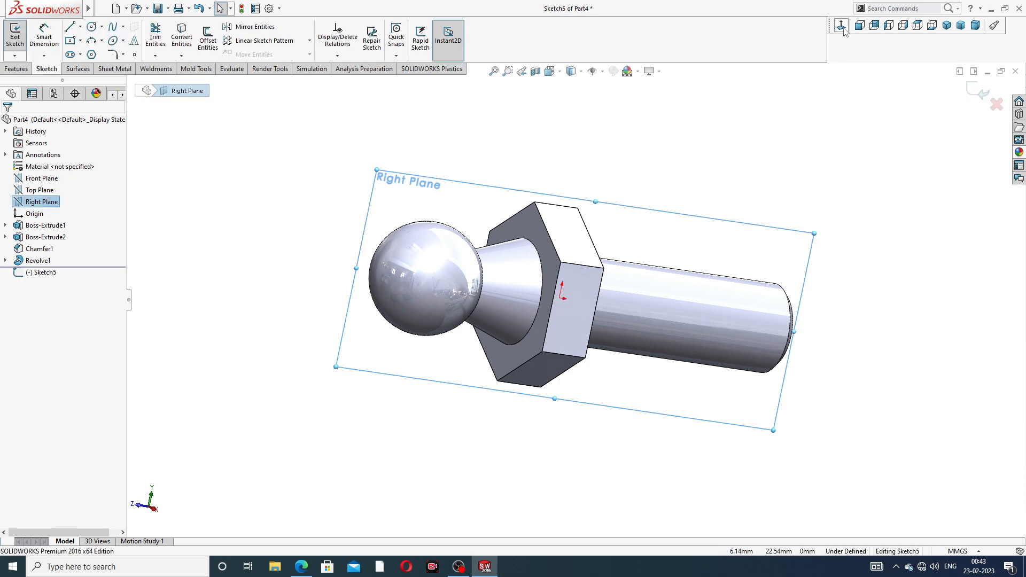
left_click(842, 28)
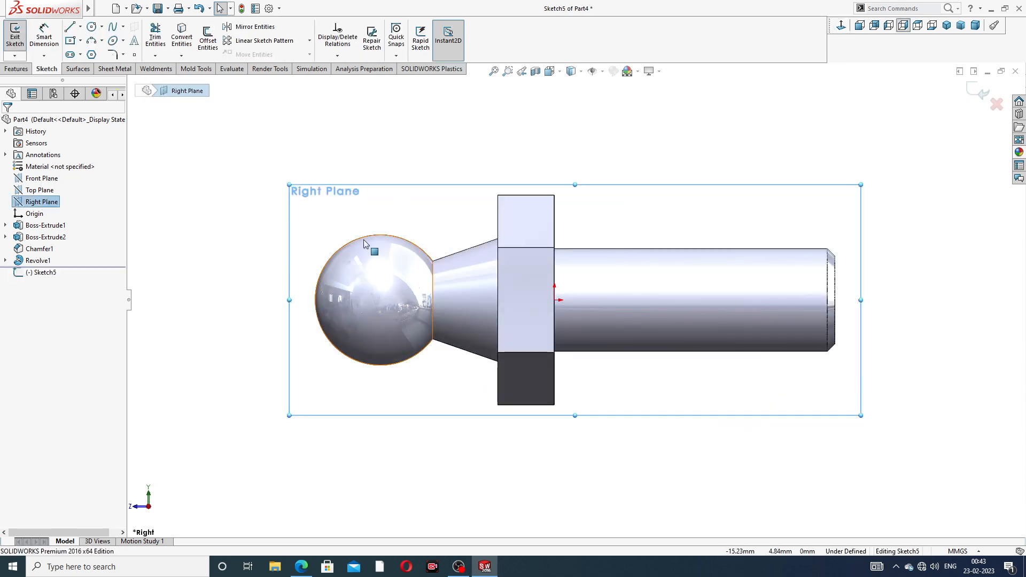
key("Escape")
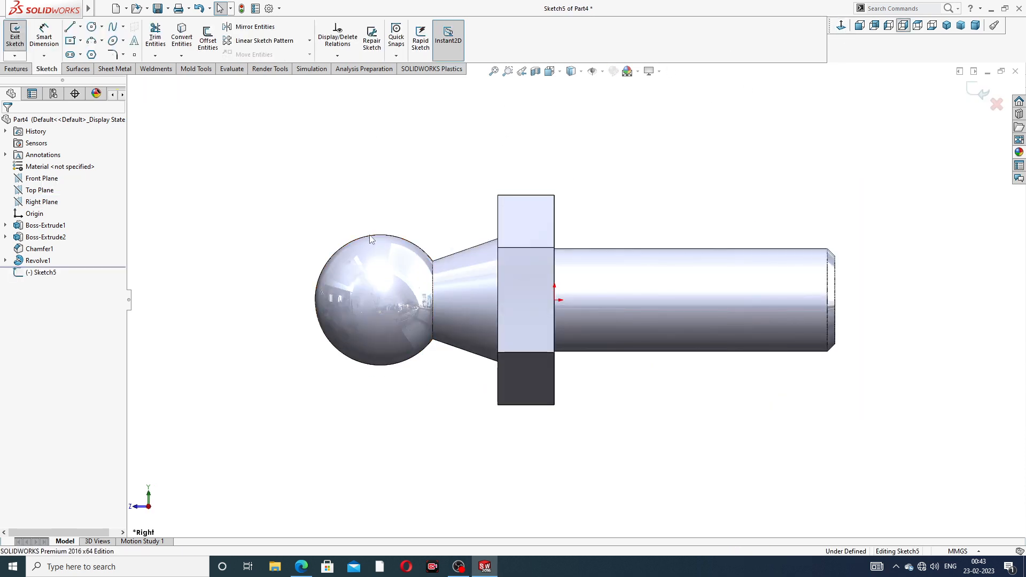
left_click(367, 236)
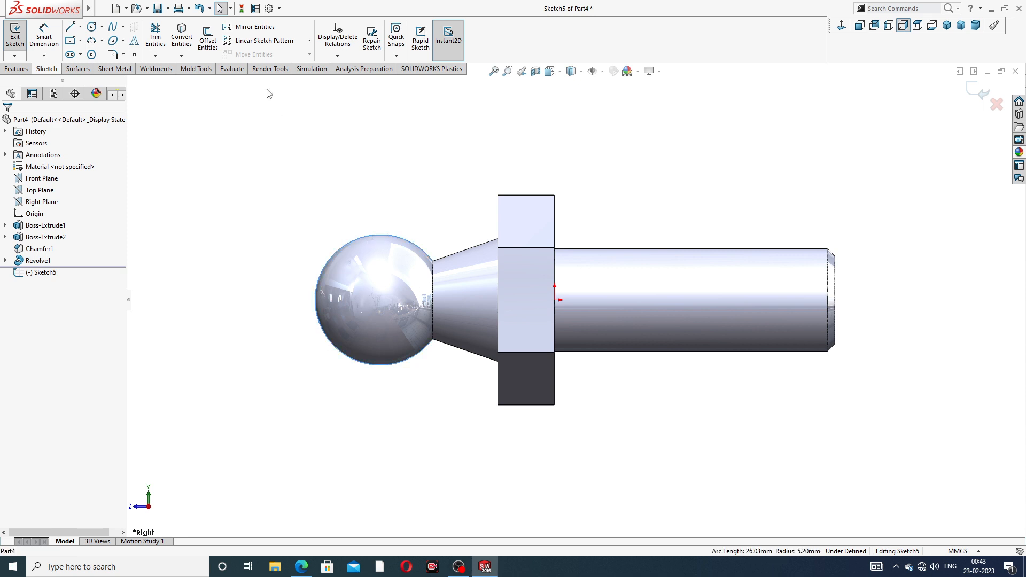
left_click(181, 40)
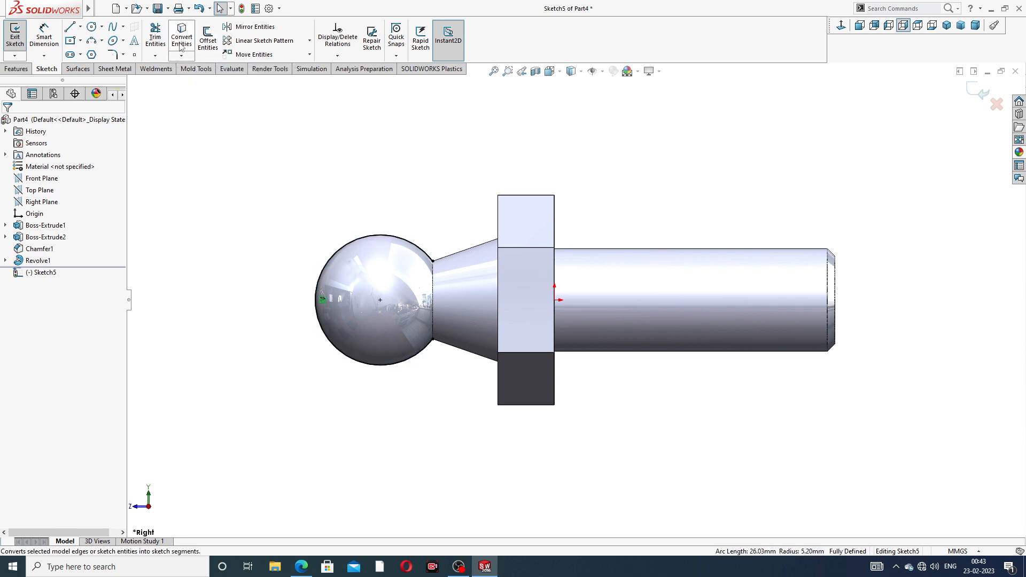
scroll(334, 257, "down", 2)
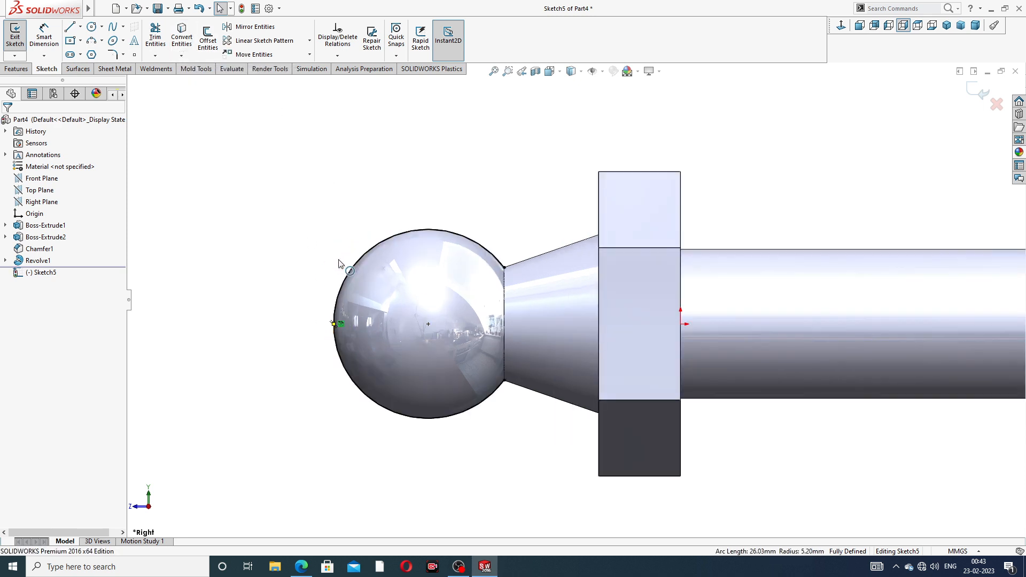
- Sketch a vertical line across the ball near its free end, starting on the converted arc
left_click(70, 27)
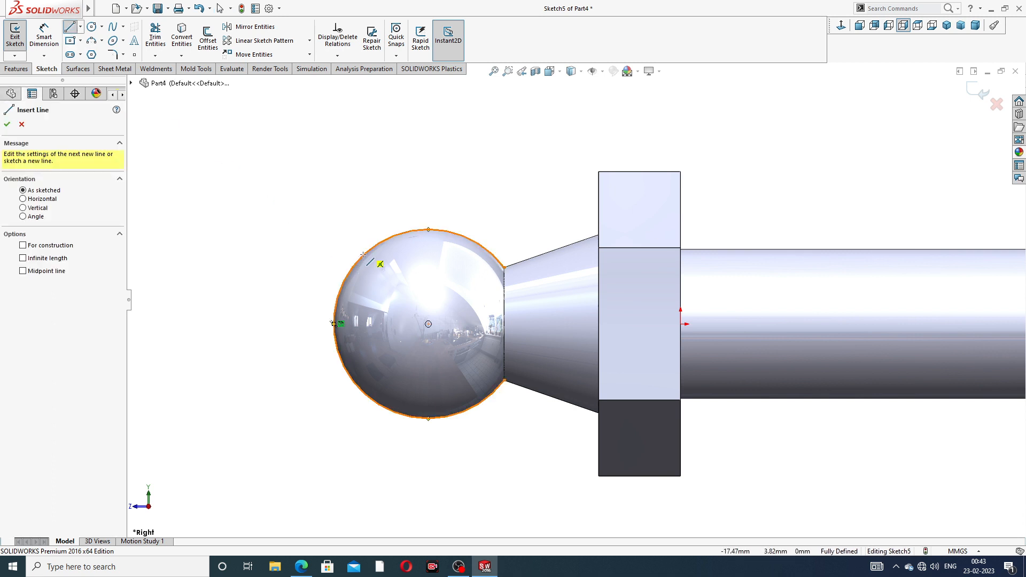
left_click(353, 267)
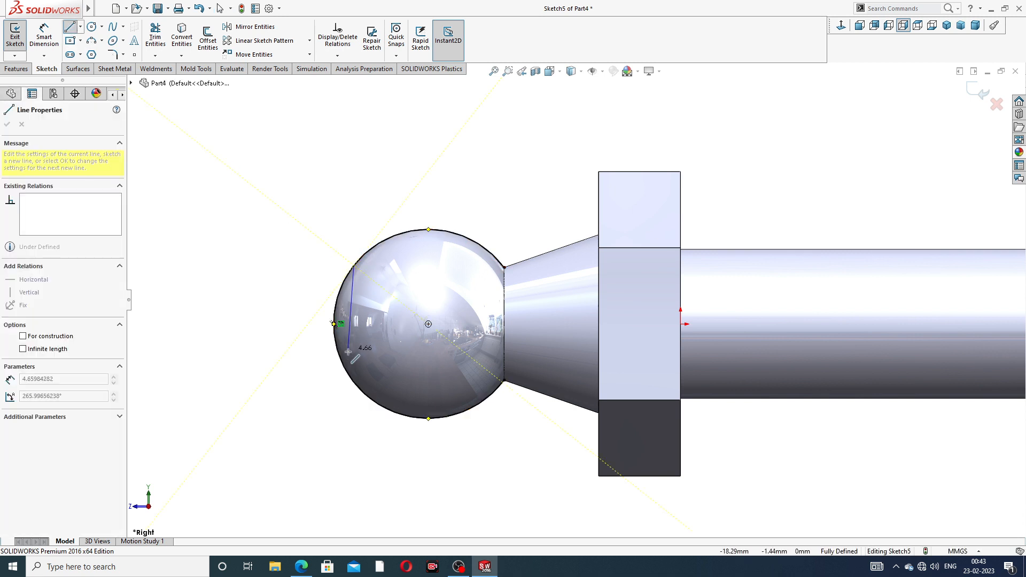
left_click(353, 385)
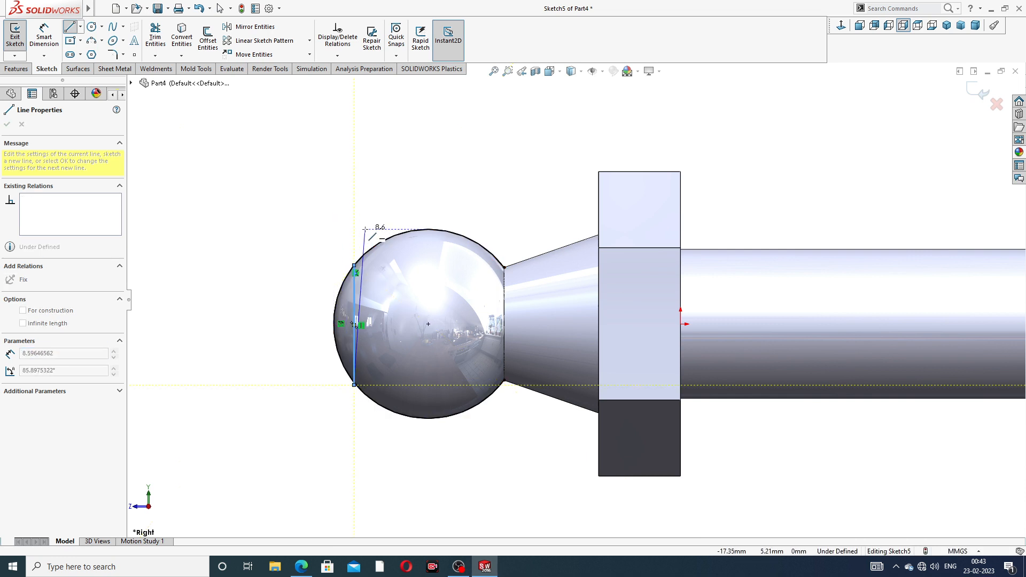
right_click(365, 228)
left_click(395, 238)
- Move the vertical line's lower endpoint onto the converted arc so that it lies coincident with the arc
scroll(357, 312, "down", 3)
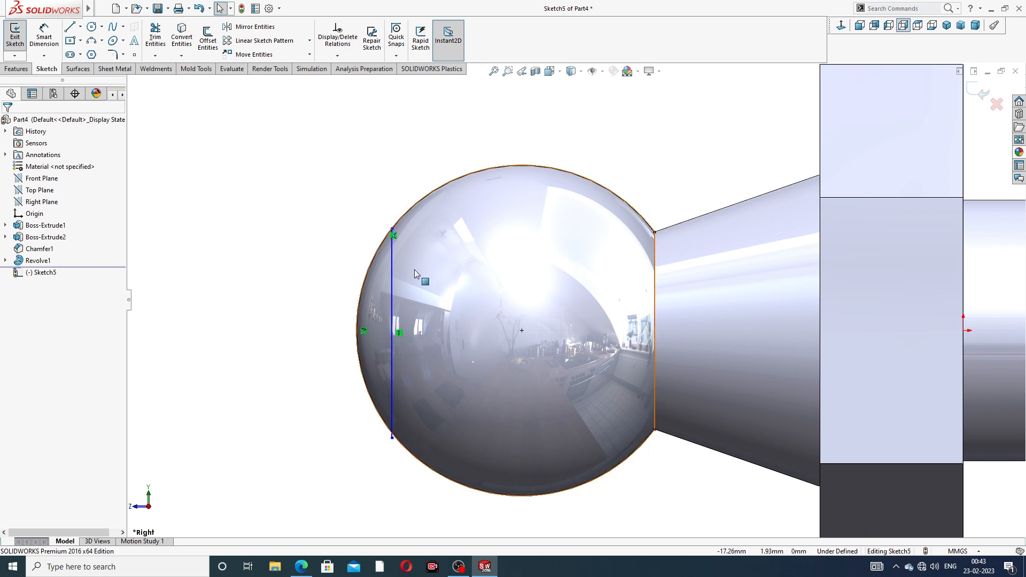
scroll(394, 465, "down", 2)
scroll(443, 422, "down", 2)
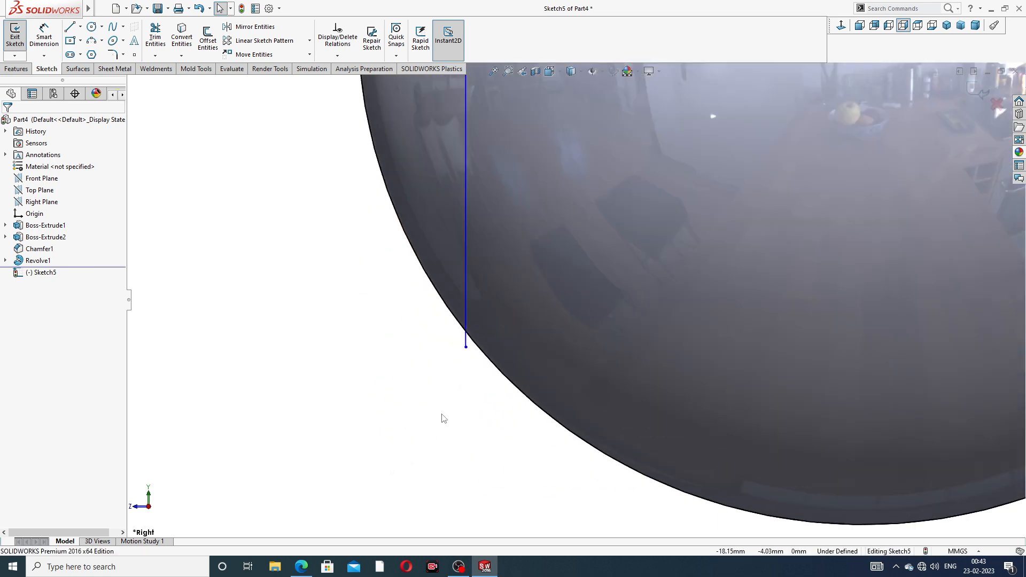
scroll(452, 370, "down", 1)
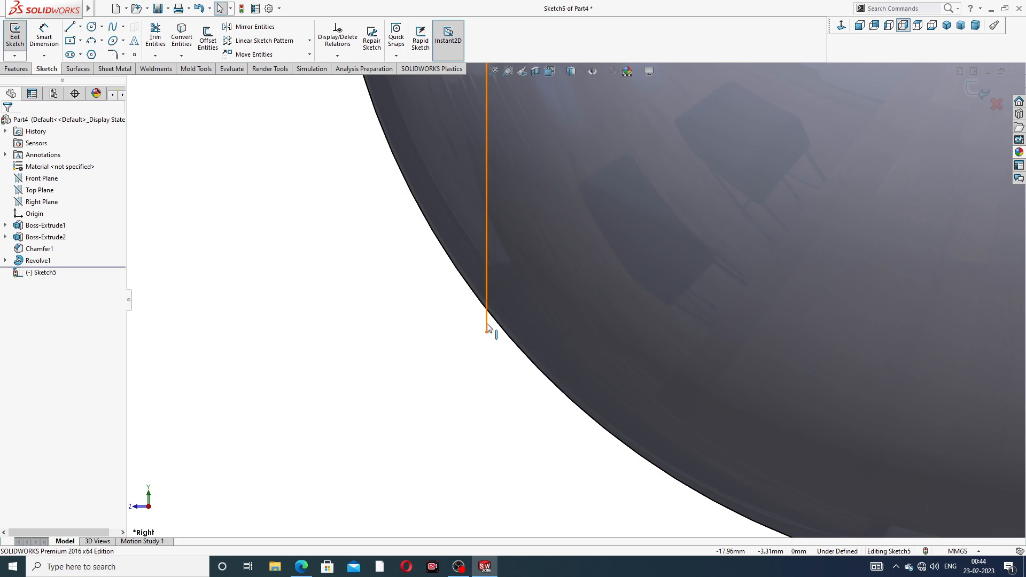
left_click_drag(487, 331, 486, 311)
scroll(547, 277, "up", 5)
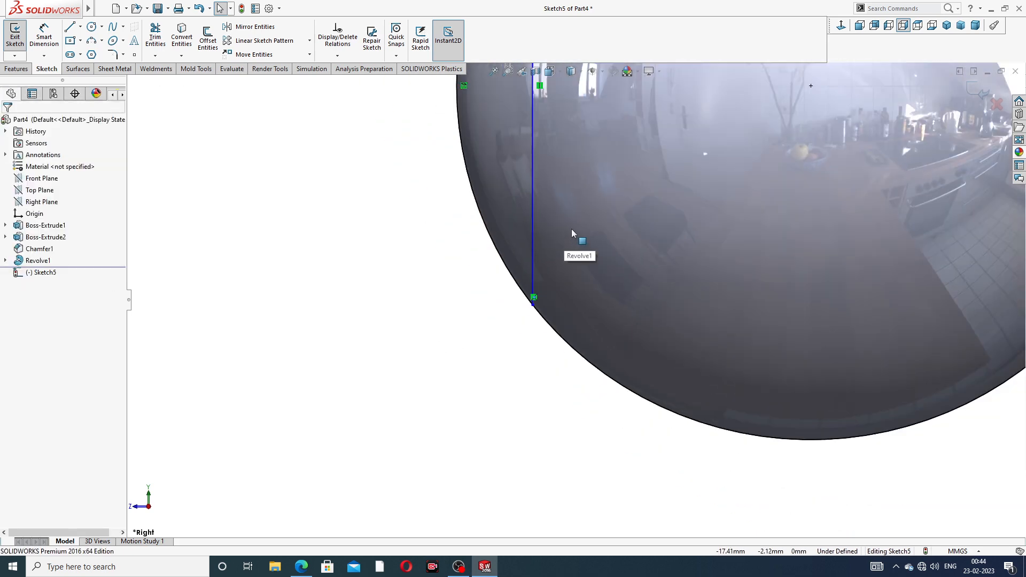
scroll(594, 172, "up", 1)
scroll(577, 180, "down", 1)
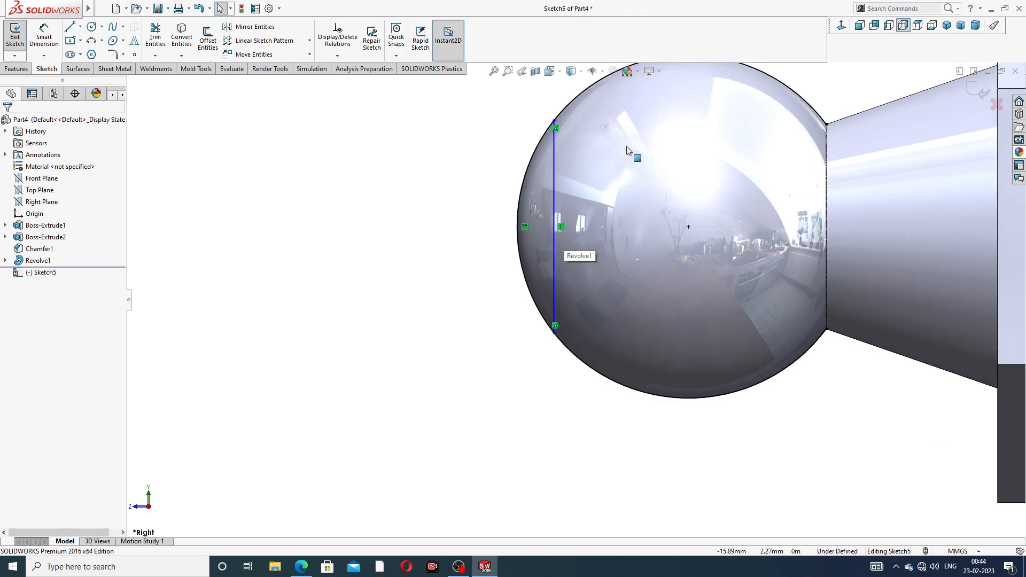
scroll(666, 140, "up", 2)
- Trim the converted arc to the small cap beyond the vertical line and check the flat's position on the PDF drawing
left_click(841, 25)
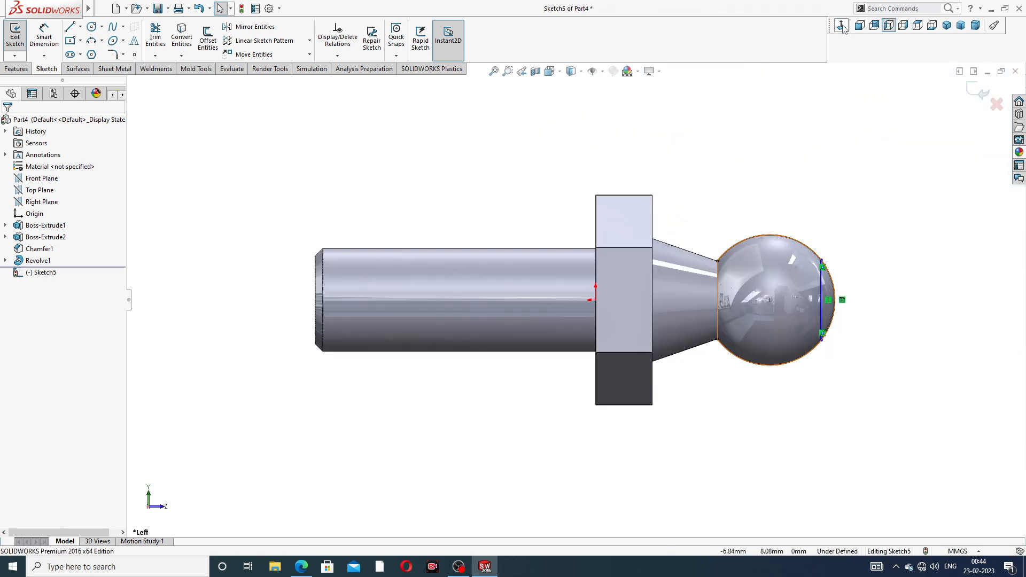
left_click(841, 26)
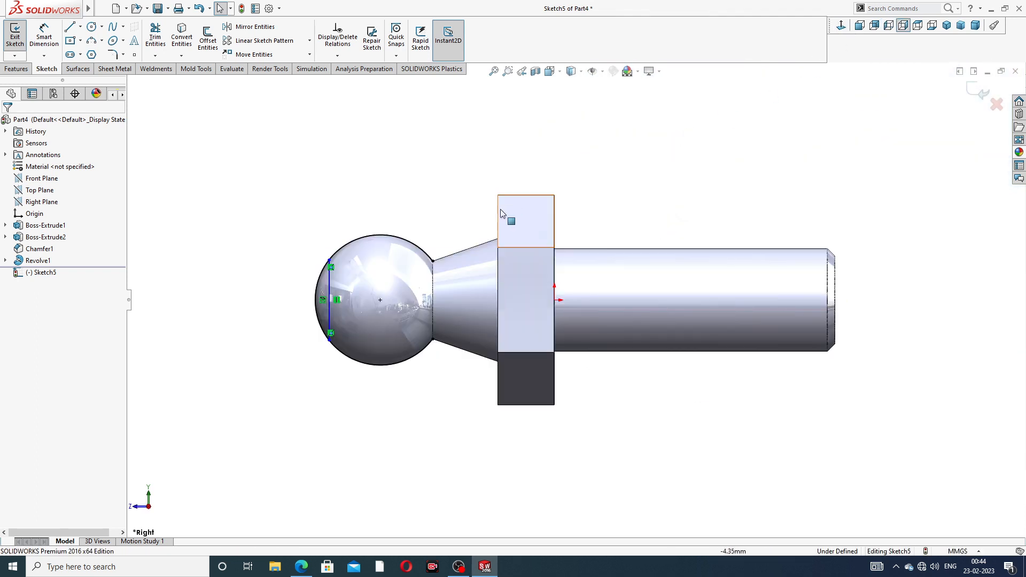
scroll(374, 278, "down", 3)
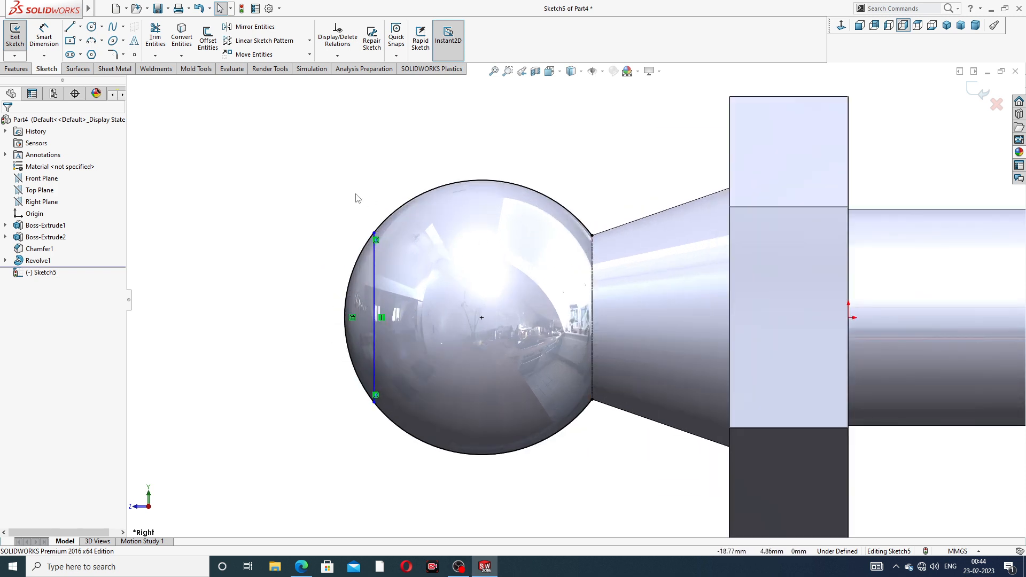
left_click(155, 36)
left_click_drag(462, 448, 374, 398)
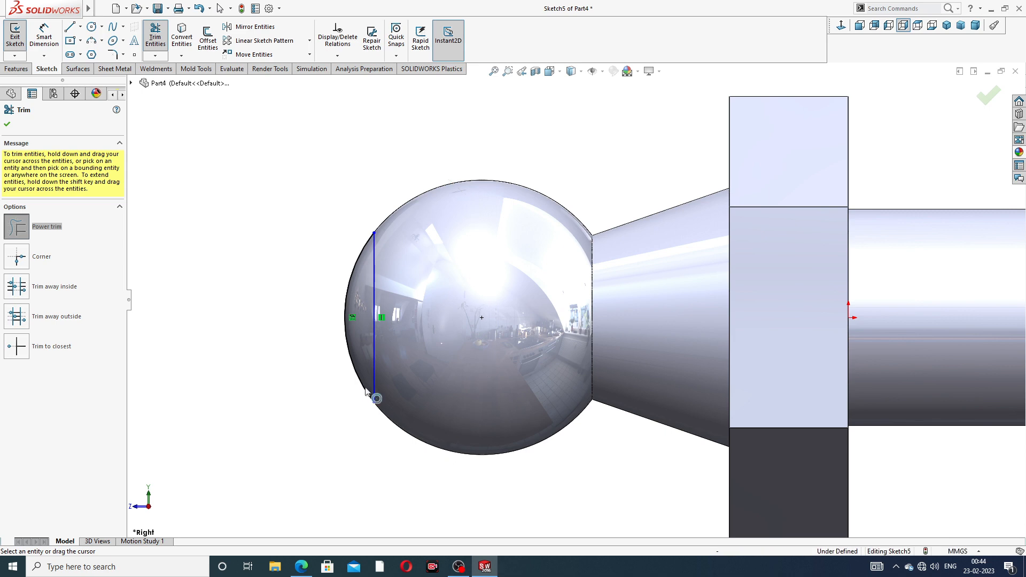
left_click(301, 567)
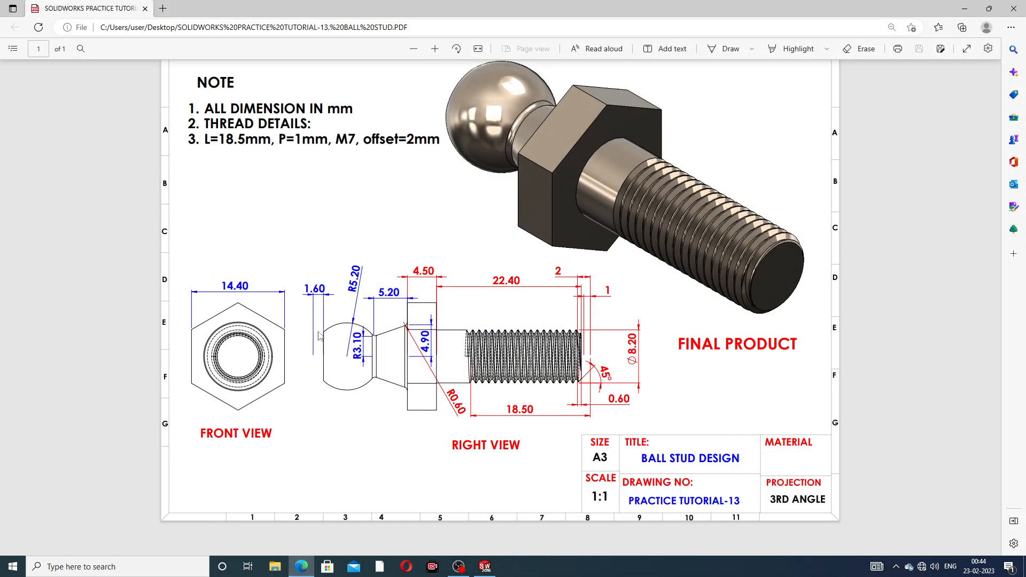
left_click(303, 568)
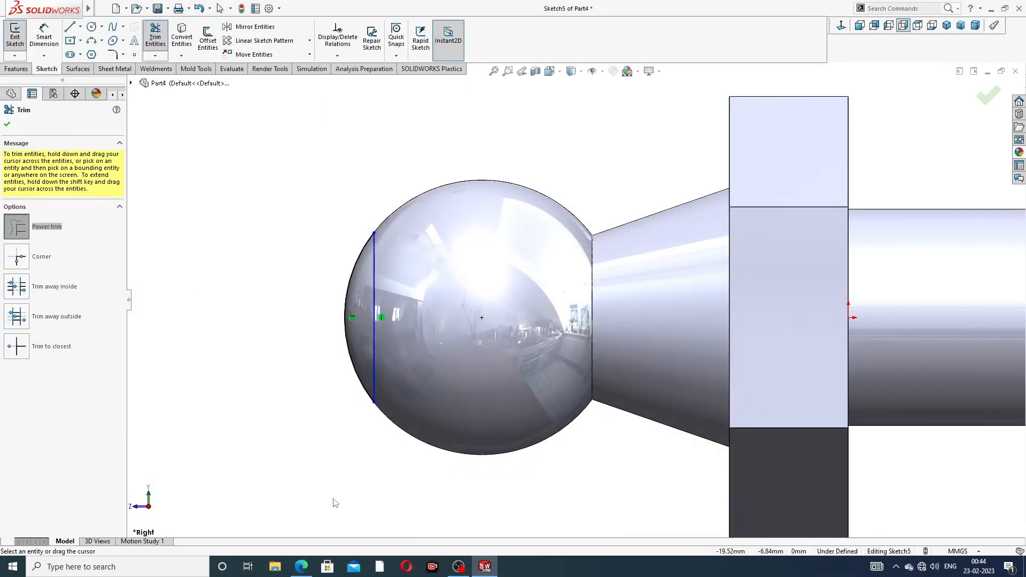
scroll(373, 251, "down", 2)
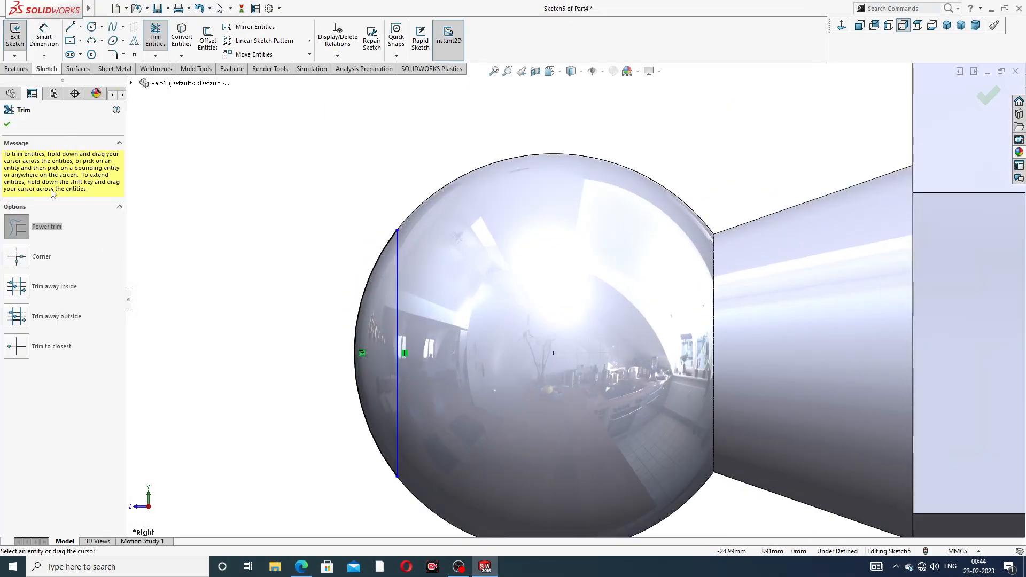
left_click(8, 125)
left_click(44, 36)
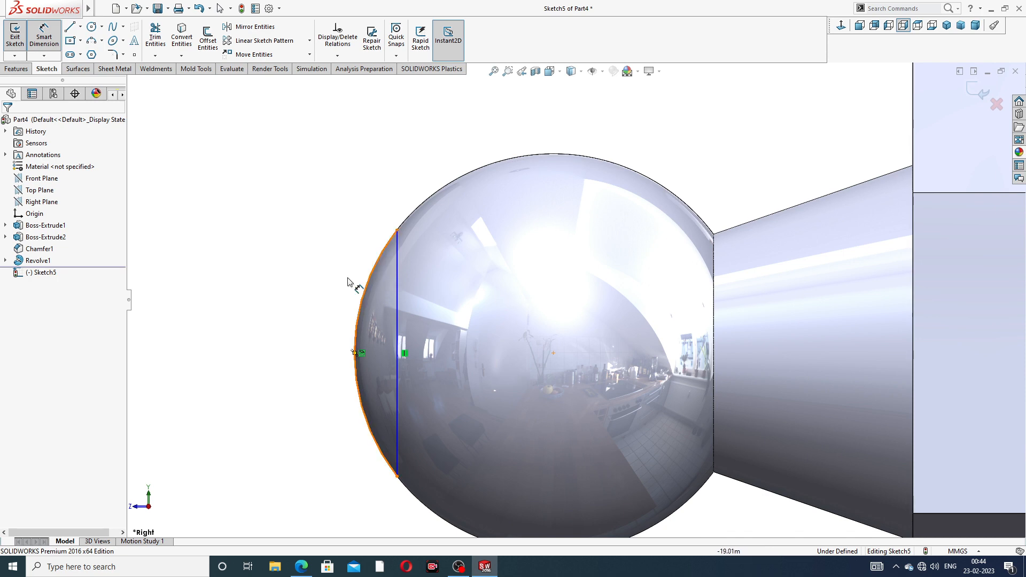
right_click(305, 229)
left_click(343, 161)
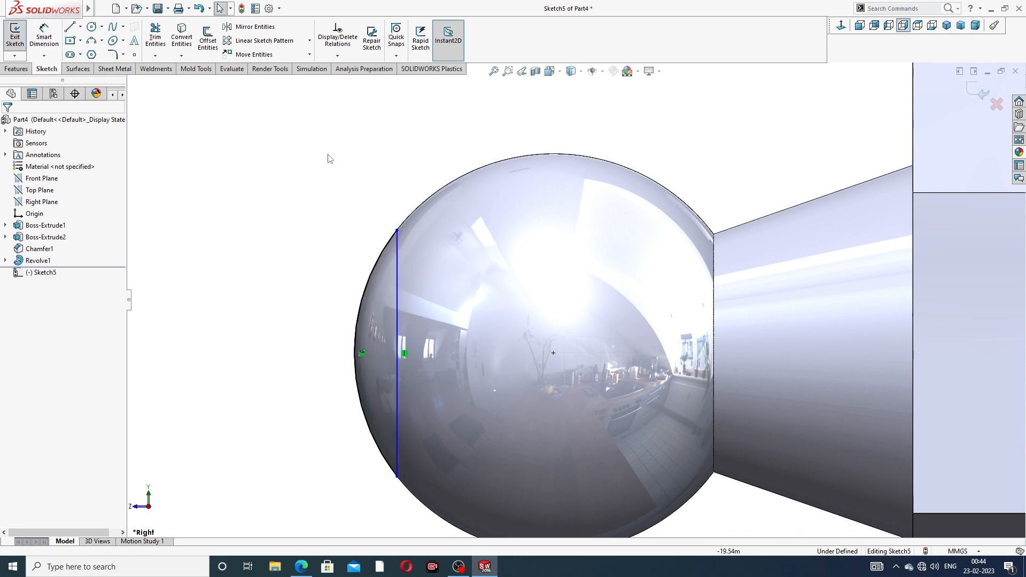
- Sketch a horizontal construction centerline from the cap arc's outermost point to the midpoint of the vertical line
left_click(80, 26)
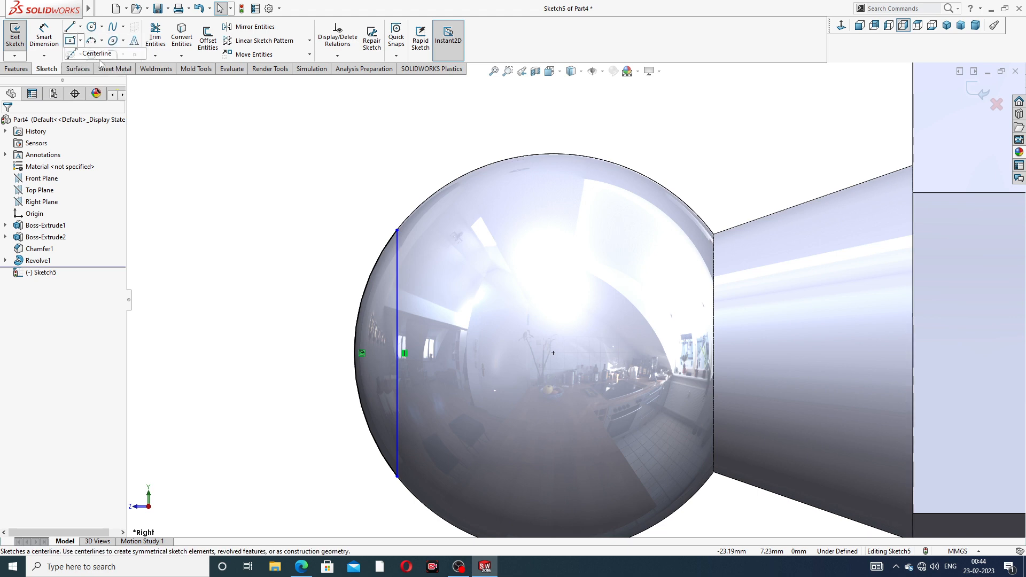
left_click(93, 48)
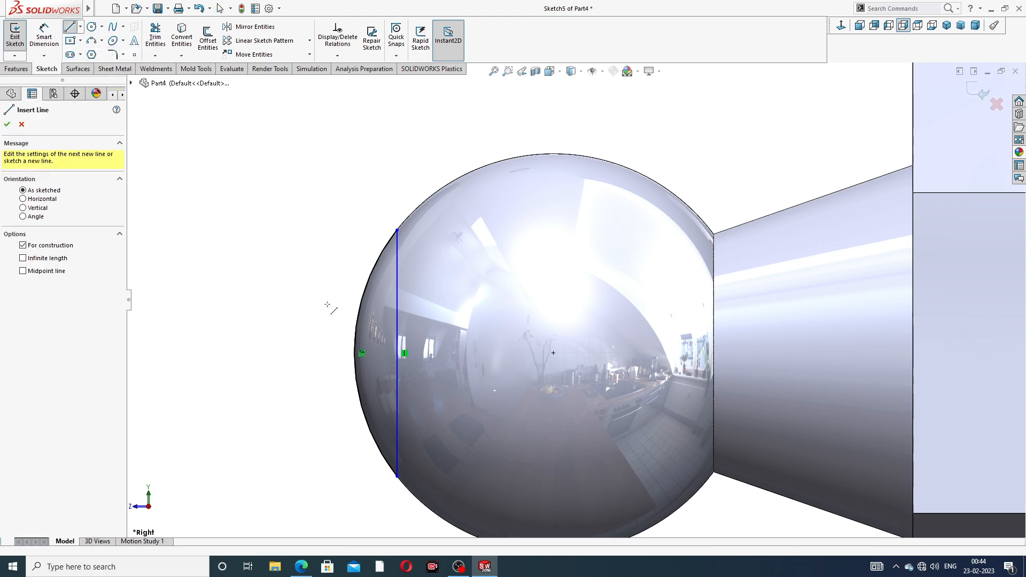
left_click(354, 352)
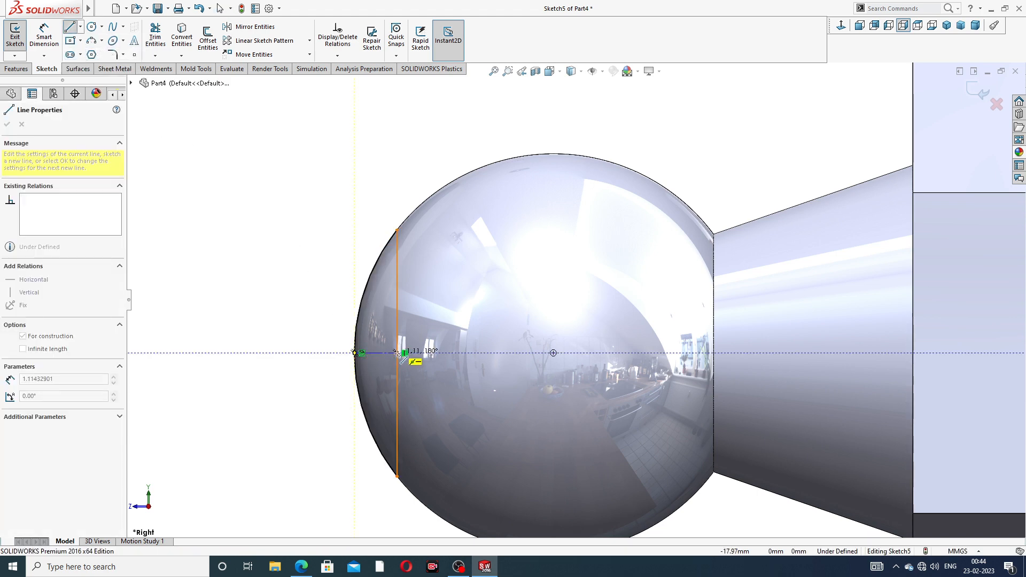
right_click(272, 321)
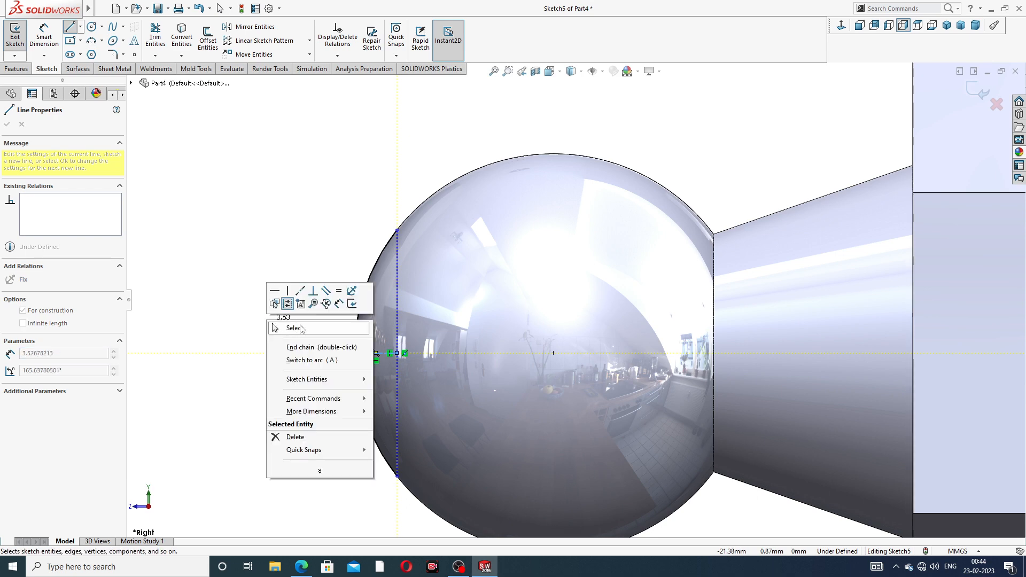
left_click(301, 328)
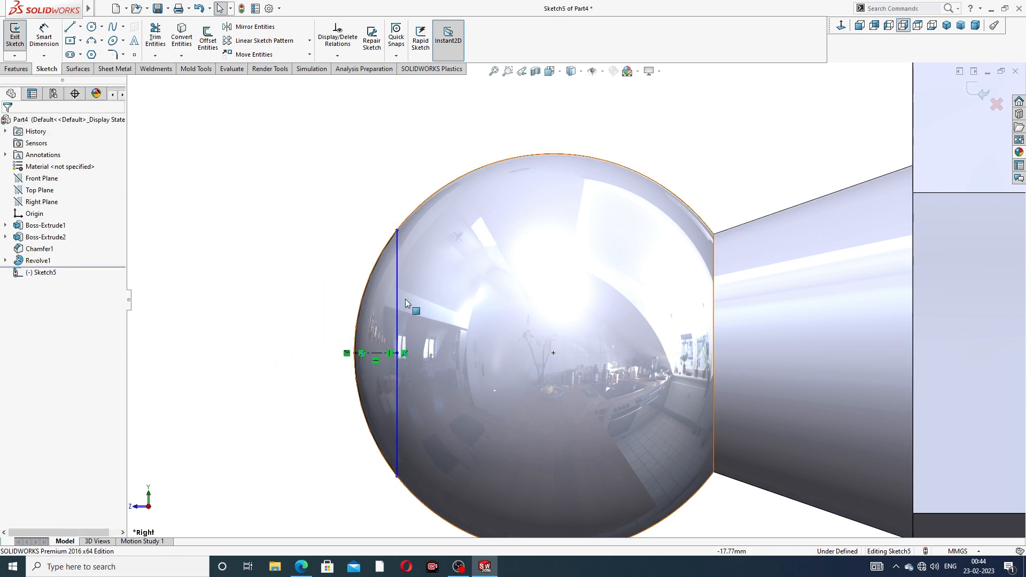
- Dimension the centerline between the arc and the vertical line to 1.6 mm, consulting the PDF drawing for the value
left_click(44, 37)
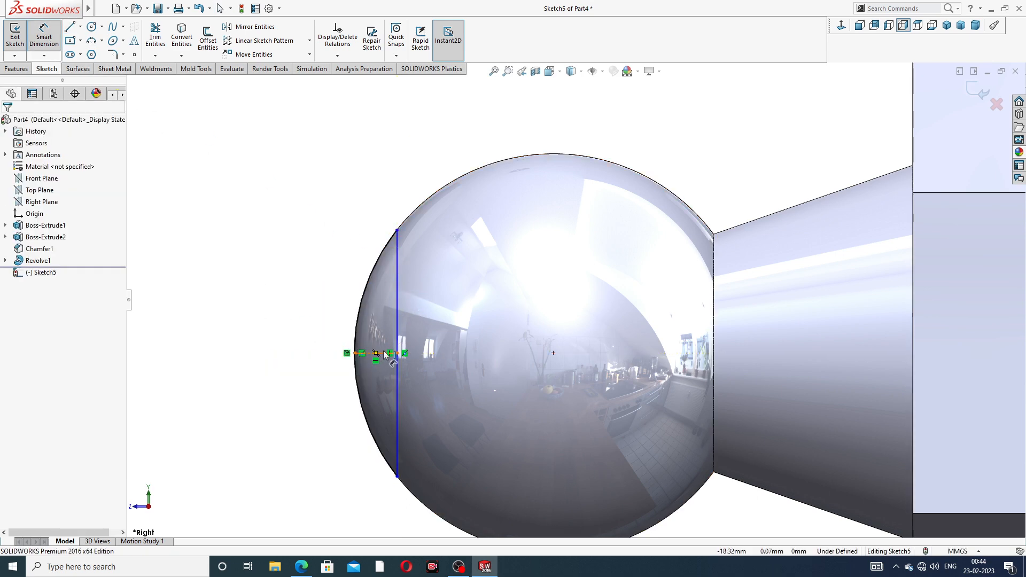
left_click(377, 353)
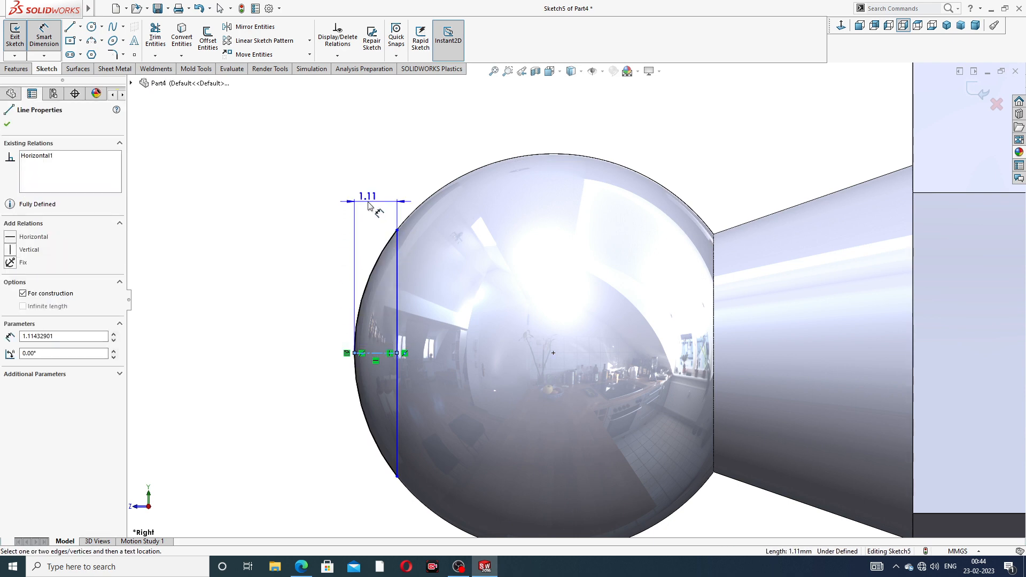
left_click(367, 208)
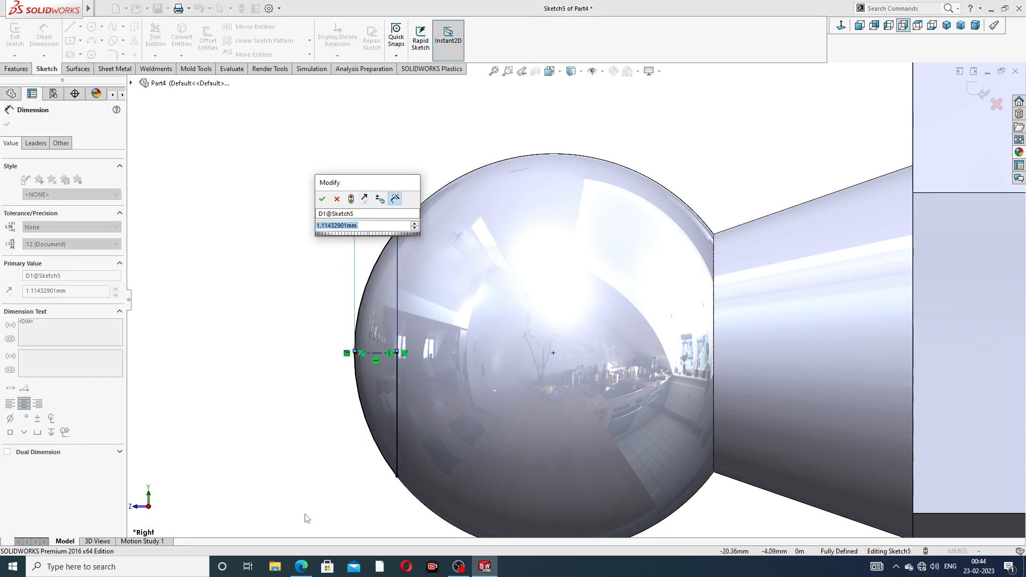
left_click(301, 567)
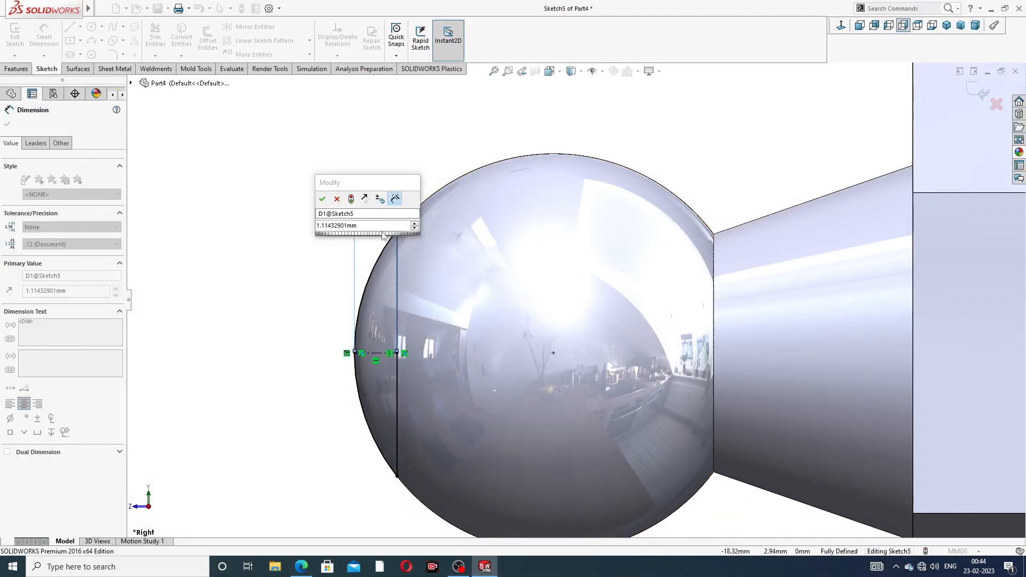
left_click(383, 236)
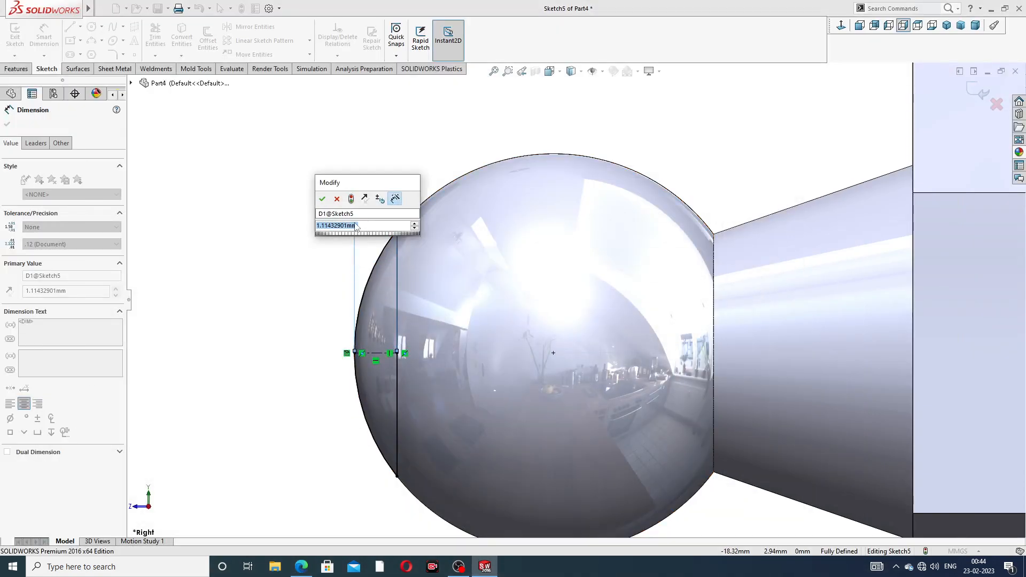
type("1.6")
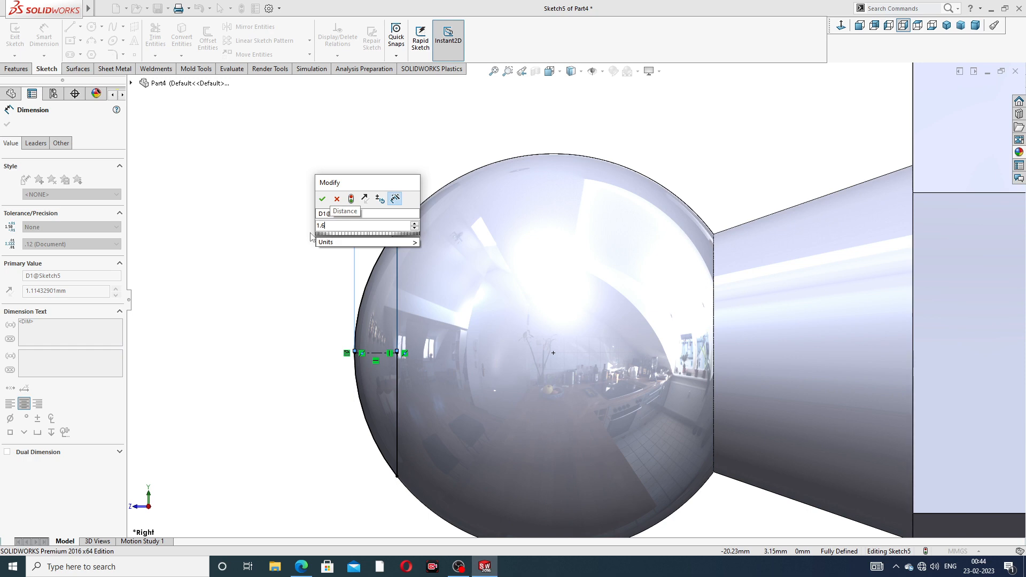
key("Return")
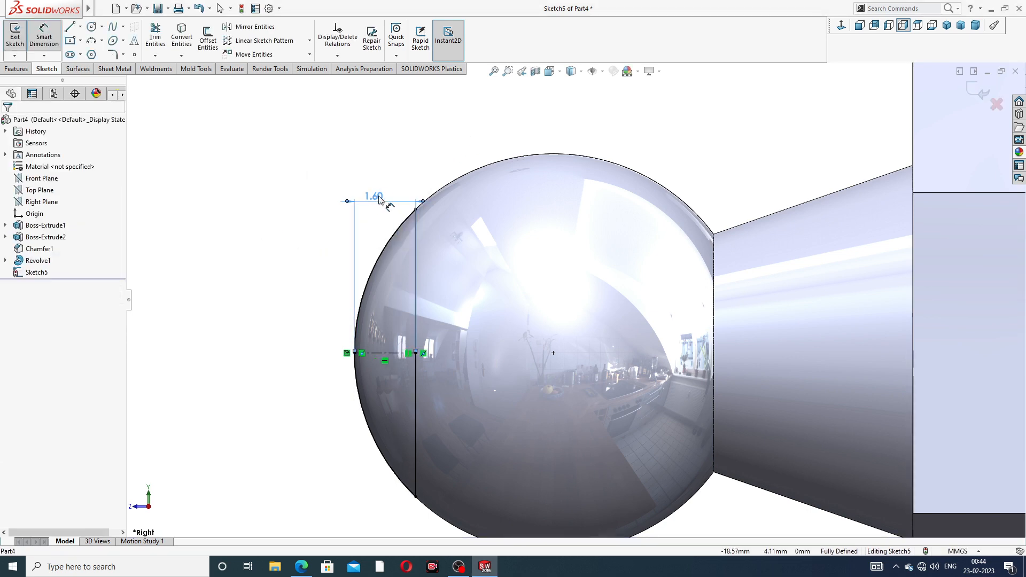
left_click(445, 135)
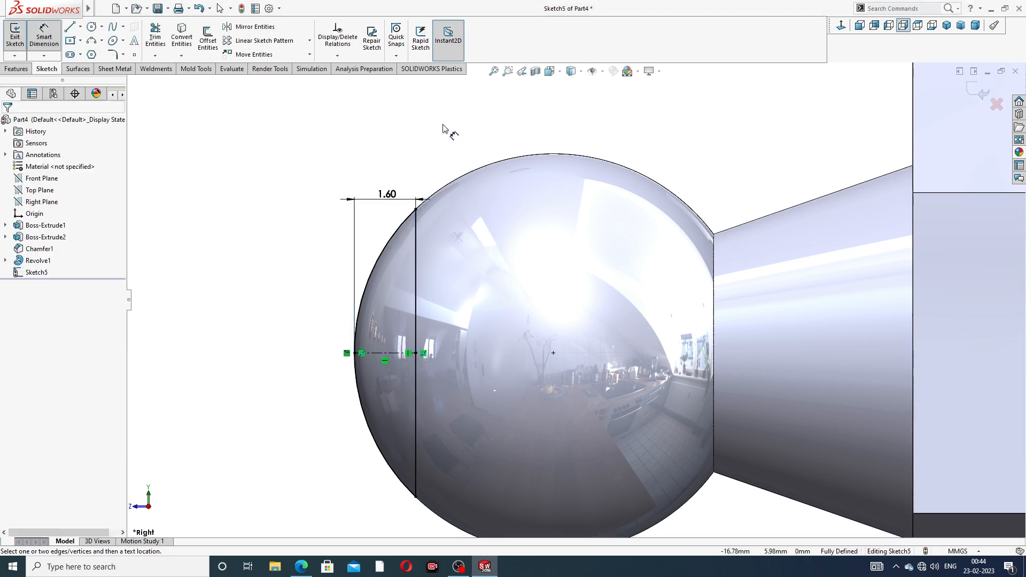
right_click(447, 129)
left_click(474, 158)
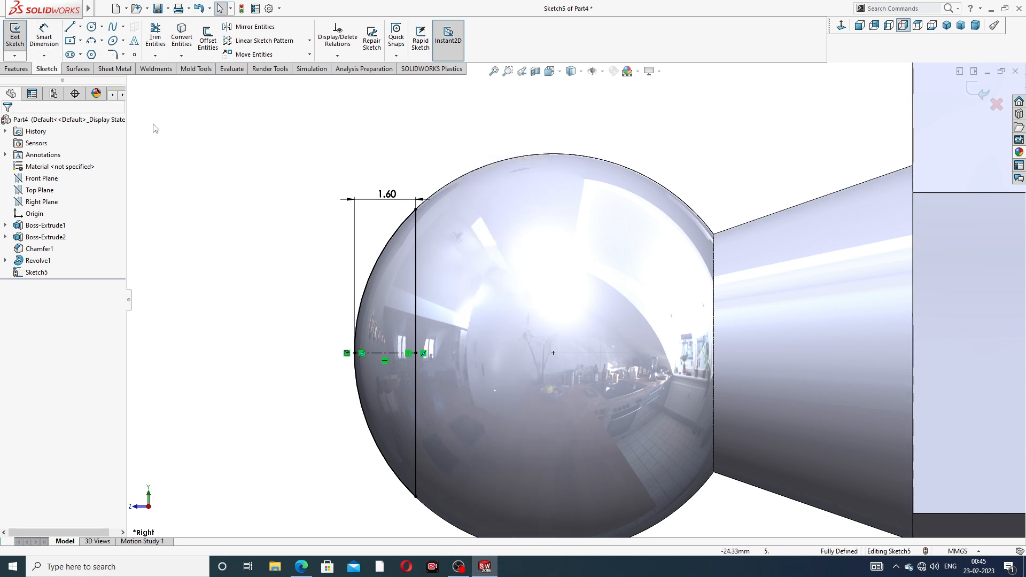
left_click(24, 69)
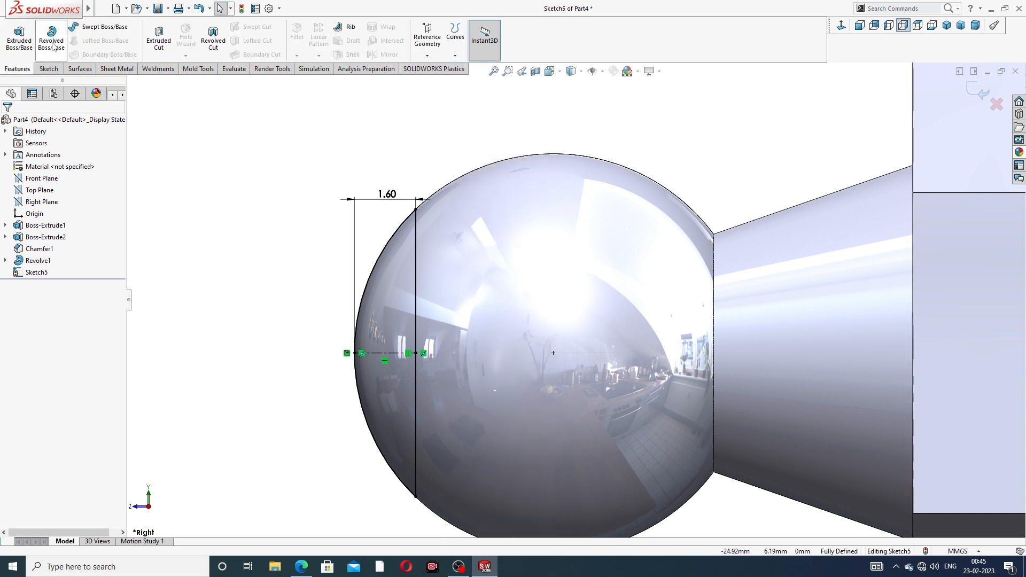
left_click(150, 47)
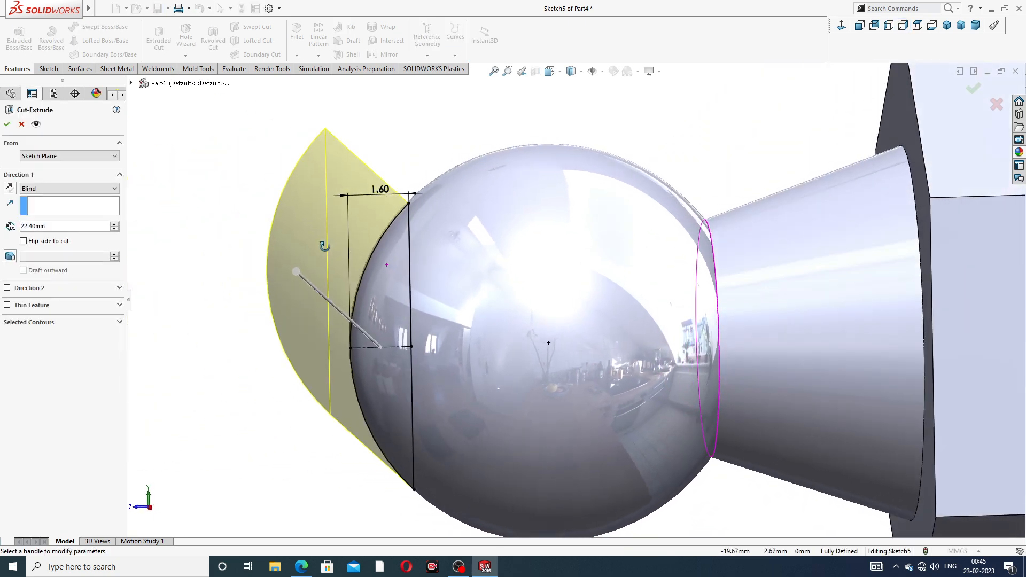
left_click(22, 123)
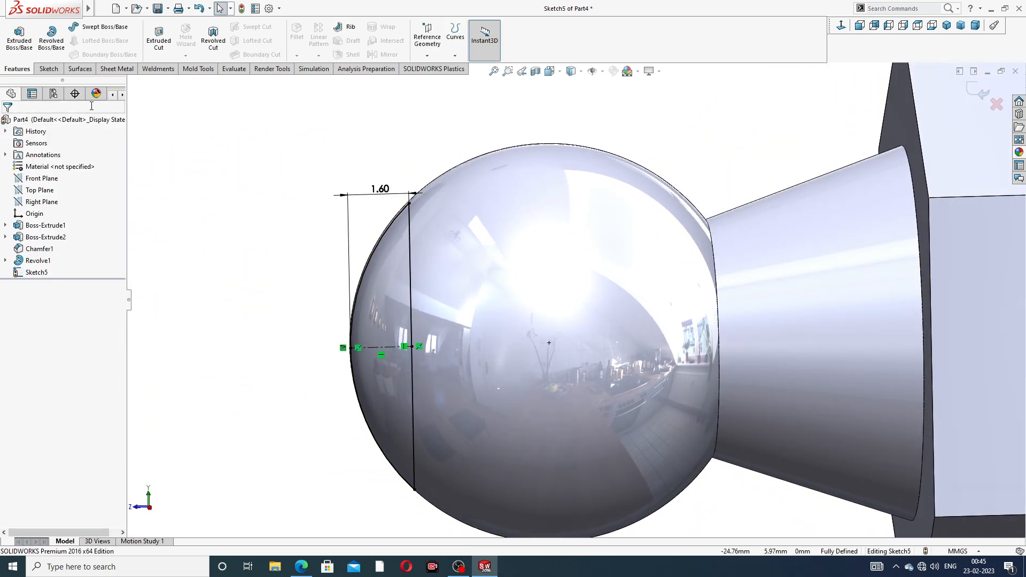
left_click(51, 38)
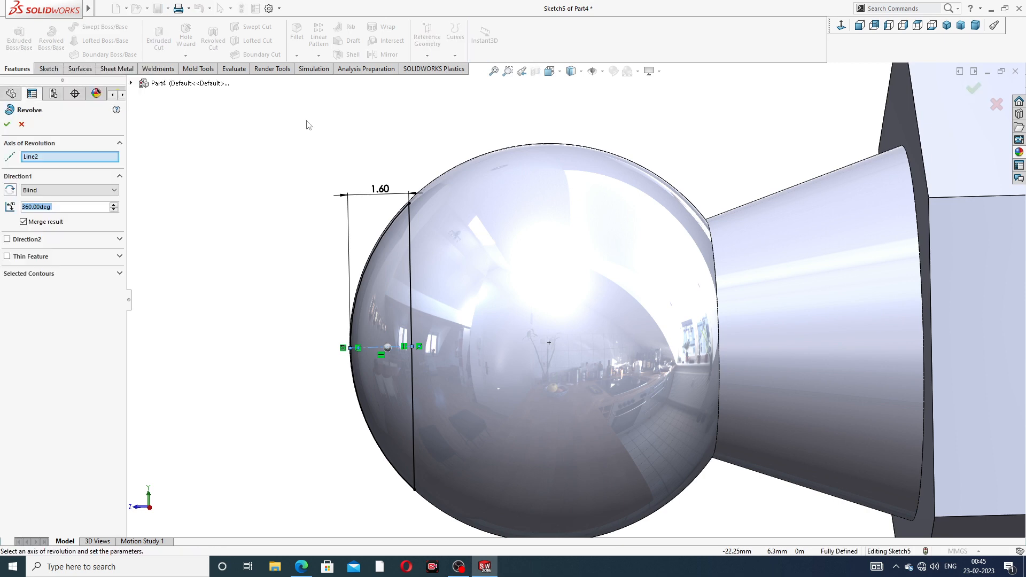
left_click(410, 256)
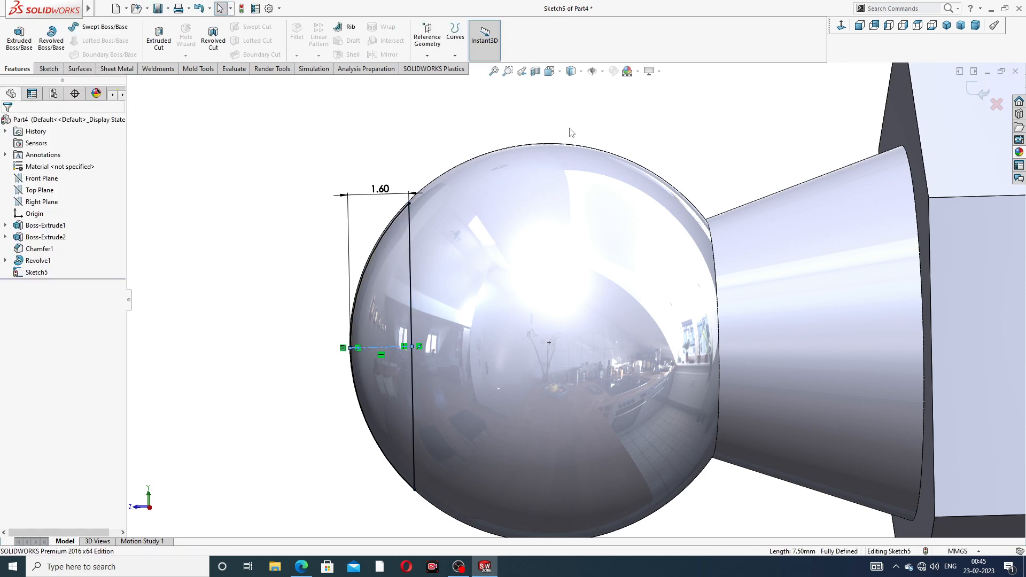
left_click(21, 124)
- Exit the sketch and try to revolve the cap profile 360° about its vertical line with merged result
left_click(977, 94)
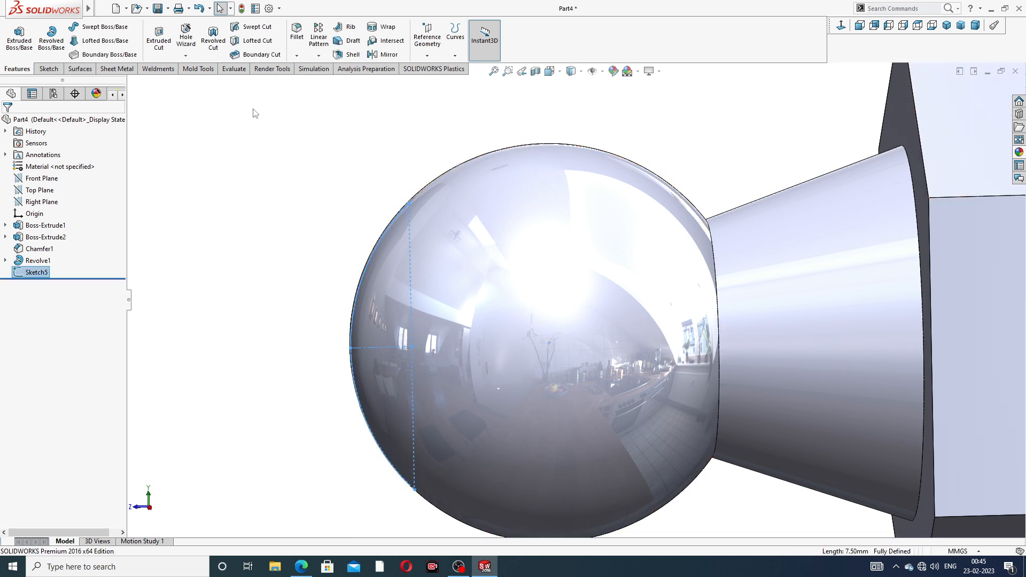
left_click(51, 39)
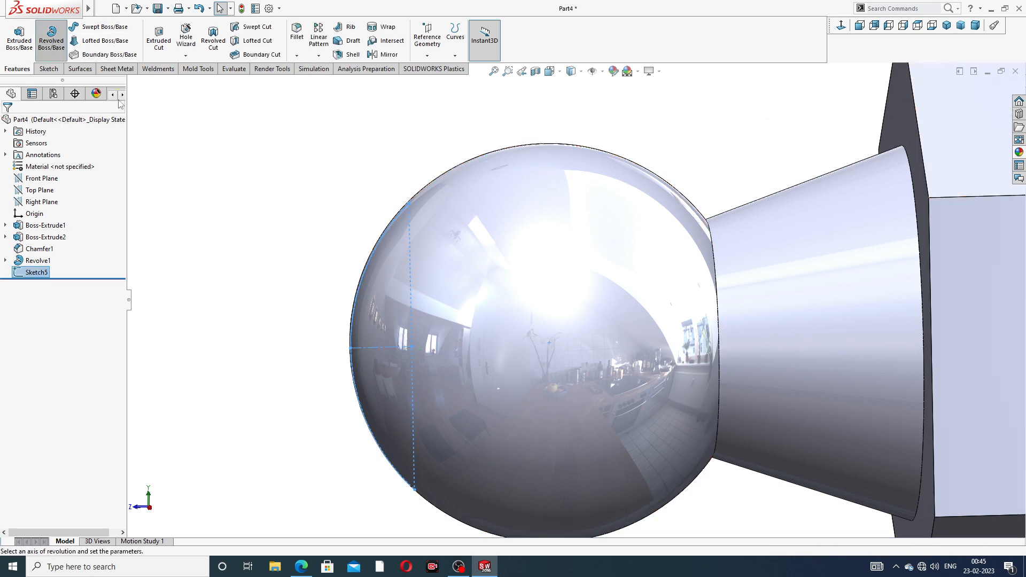
left_click(409, 261)
mouse_move(430, 294)
middle_mouse_down()
mouse_move(485, 293)
mouse_move(528, 274)
middle_mouse_up()
scroll(332, 307, "up", 3)
scroll(477, 326, "down", 6)
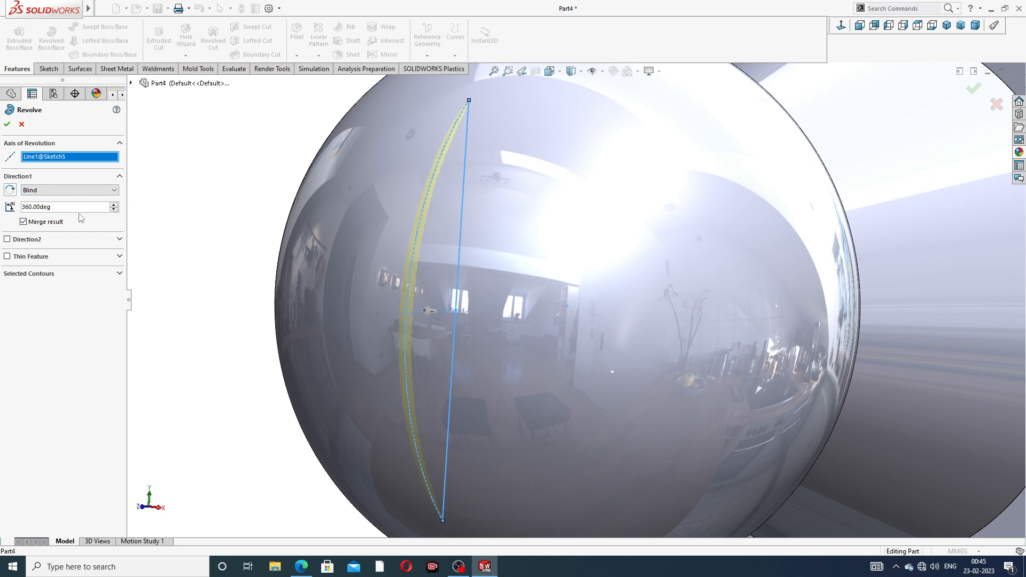
left_click(6, 124)
- Cut the flat on the ball's free end by extruding the cap sketch with the Through All - Both end condition
middle_click_drag(351, 211, 304, 167)
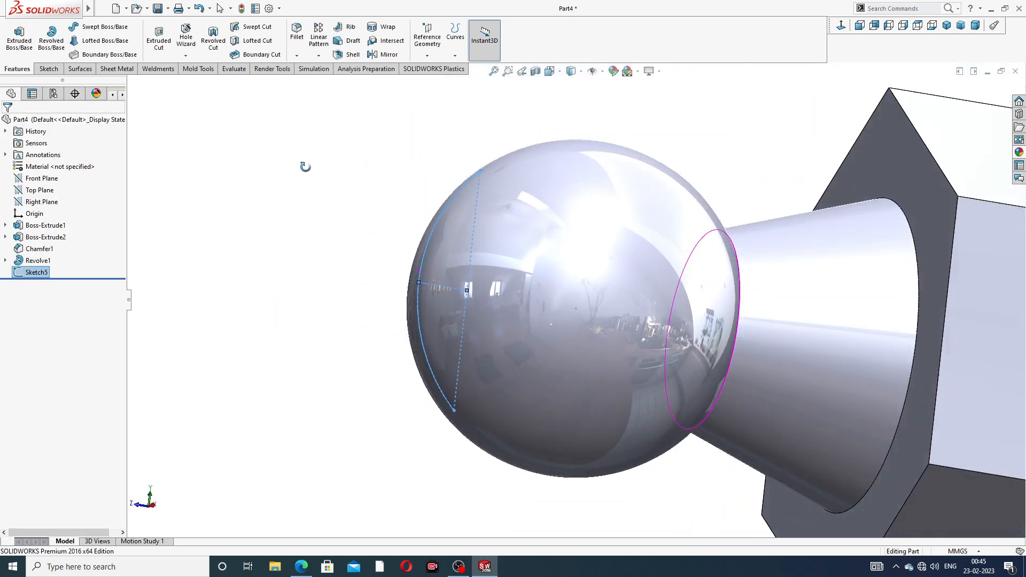
left_click(159, 37)
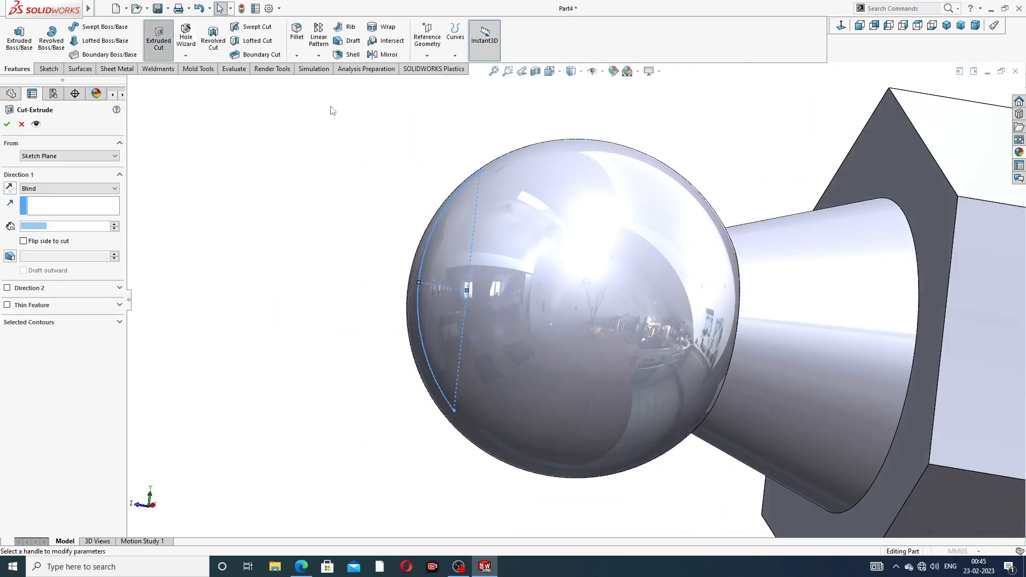
left_click(77, 189)
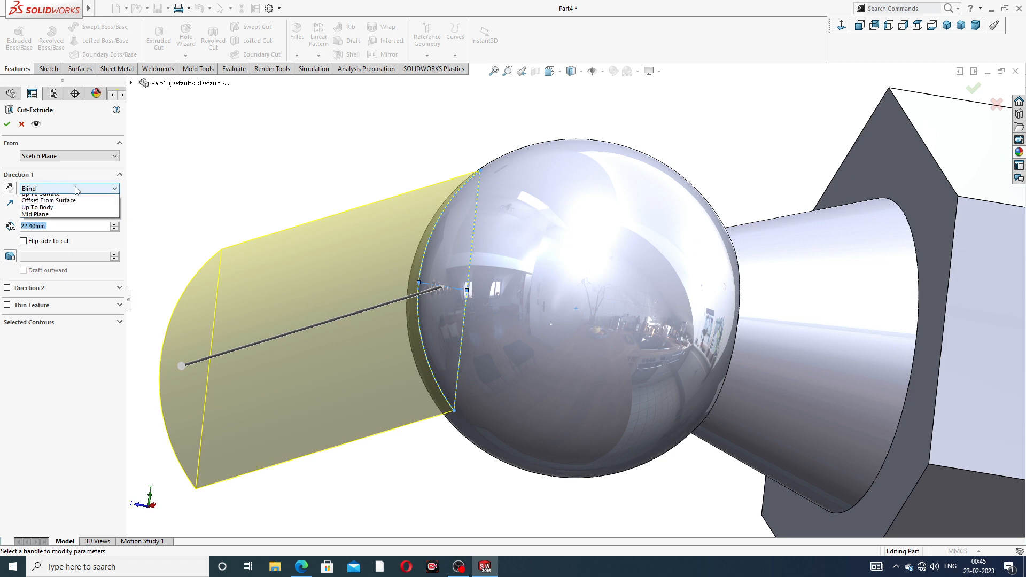
left_click(73, 212)
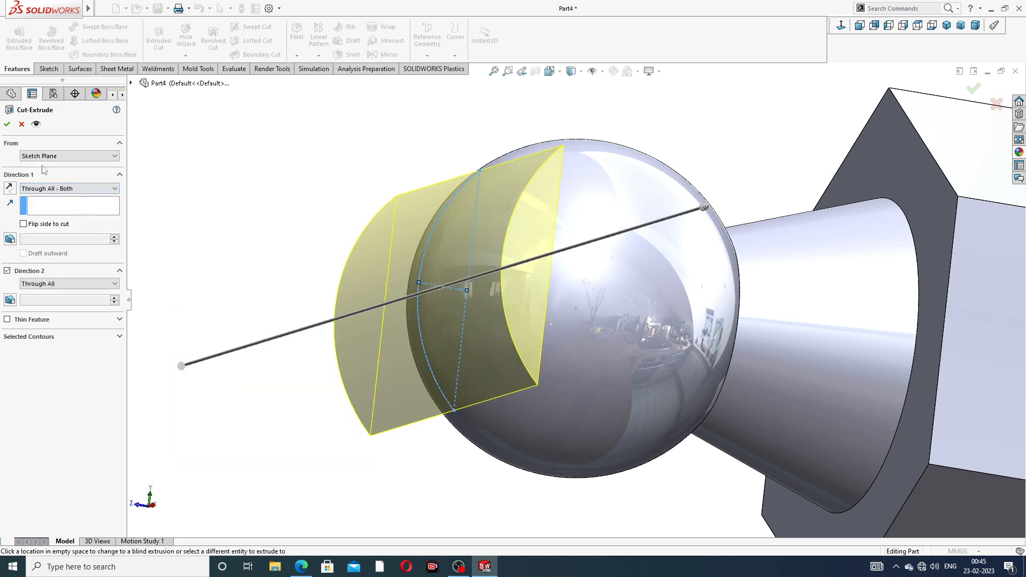
key("Return")
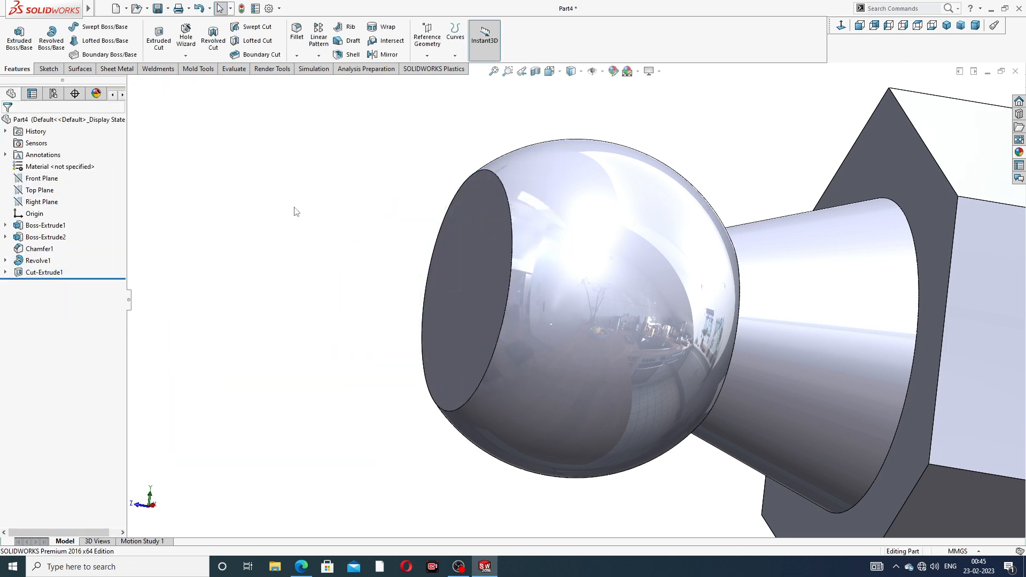
- Inspect the ball's flat end on the model and check the thread details on the PDF drawing
scroll(551, 275, "up", 2)
middle_click_drag(551, 274, 594, 270)
scroll(595, 271, "up", 2)
middle_click_drag(720, 252, 467, 217)
left_click(301, 566)
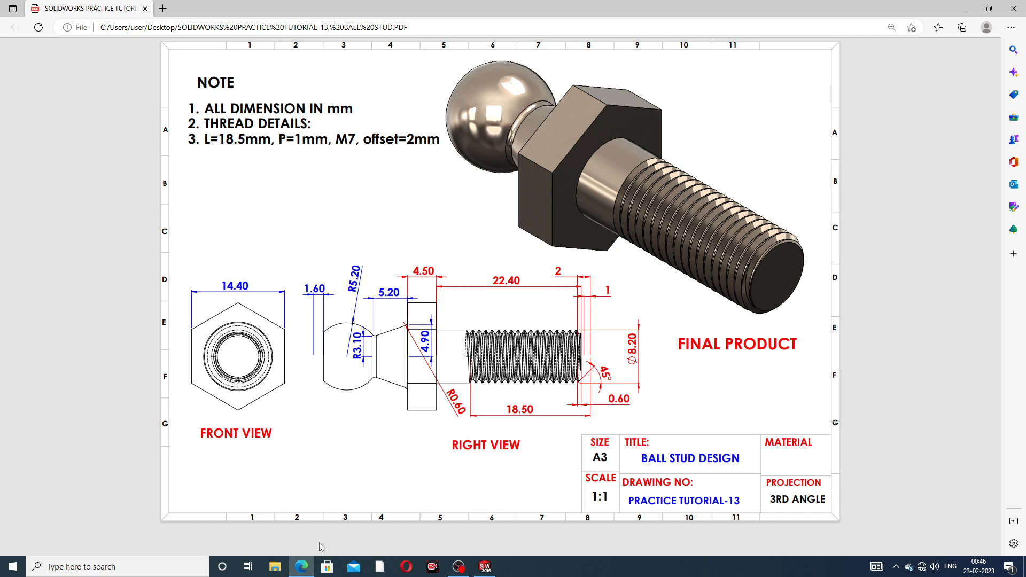
left_click(301, 564)
- Start a Metric Die M7x1.0 cut thread on the circular edge where the shank meets its end chamfer
middle_click_drag(472, 416, 482, 324)
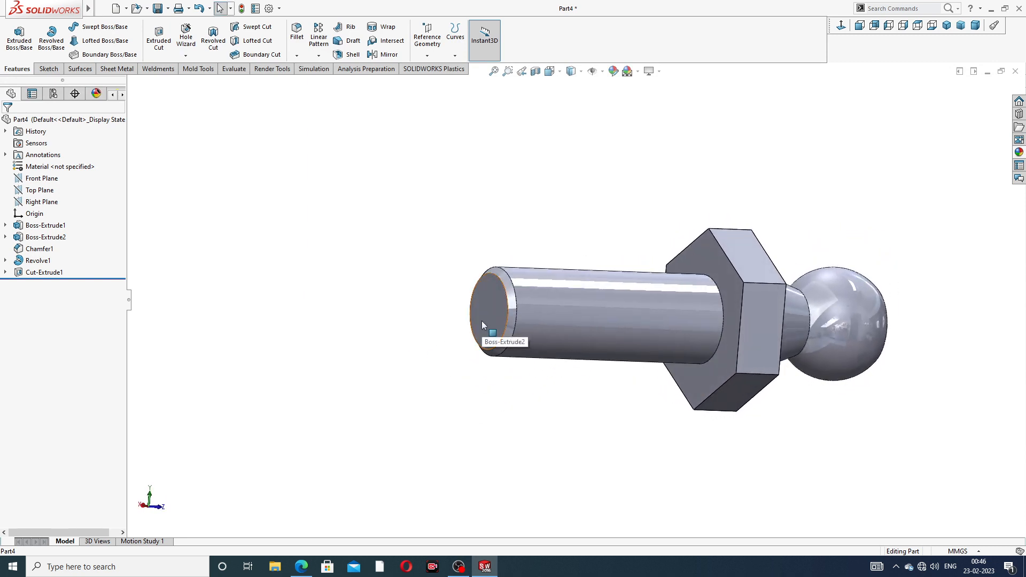
middle_click_drag(548, 313, 527, 310)
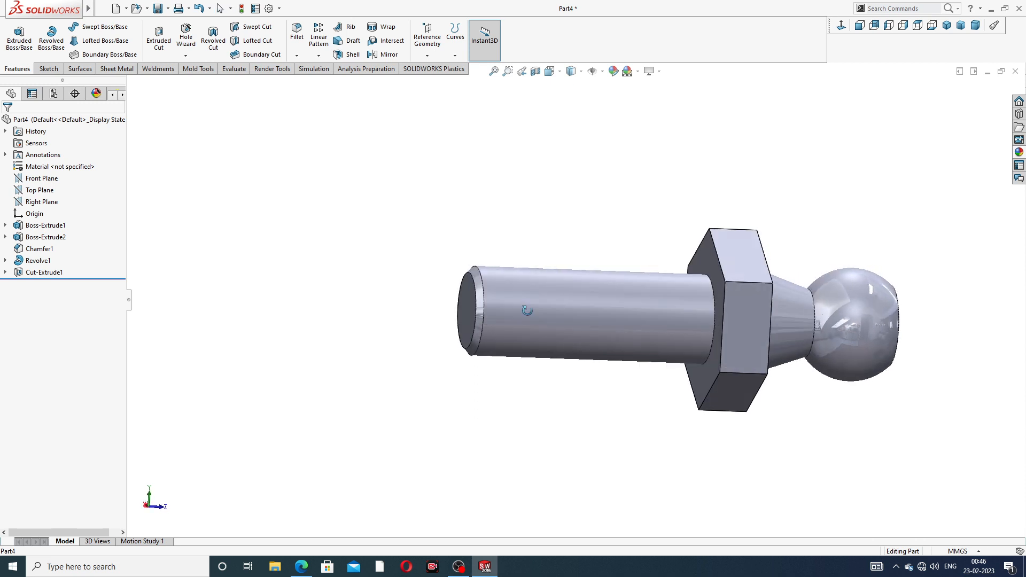
scroll(540, 315, "down", 3)
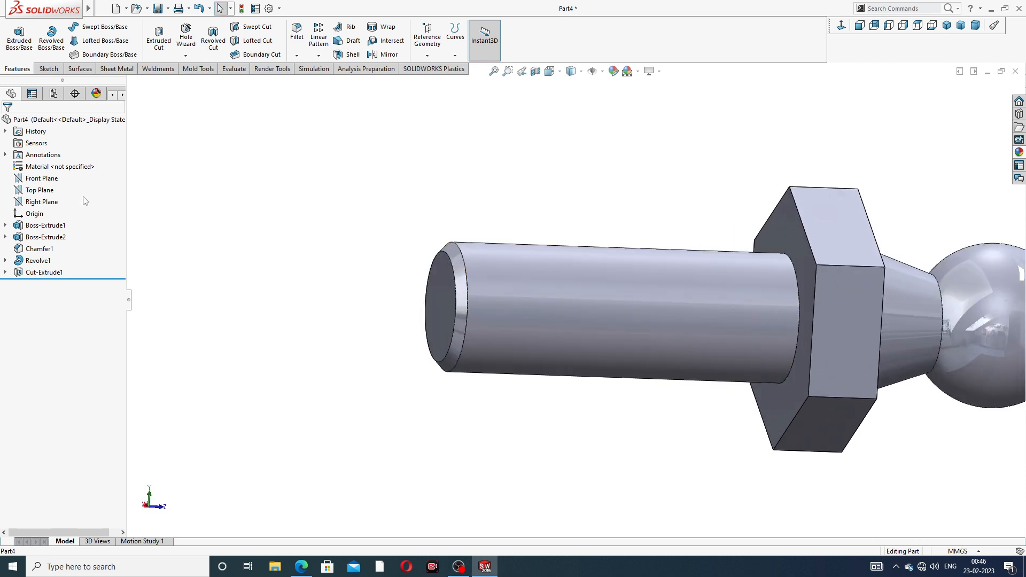
left_click(186, 57)
left_click(196, 81)
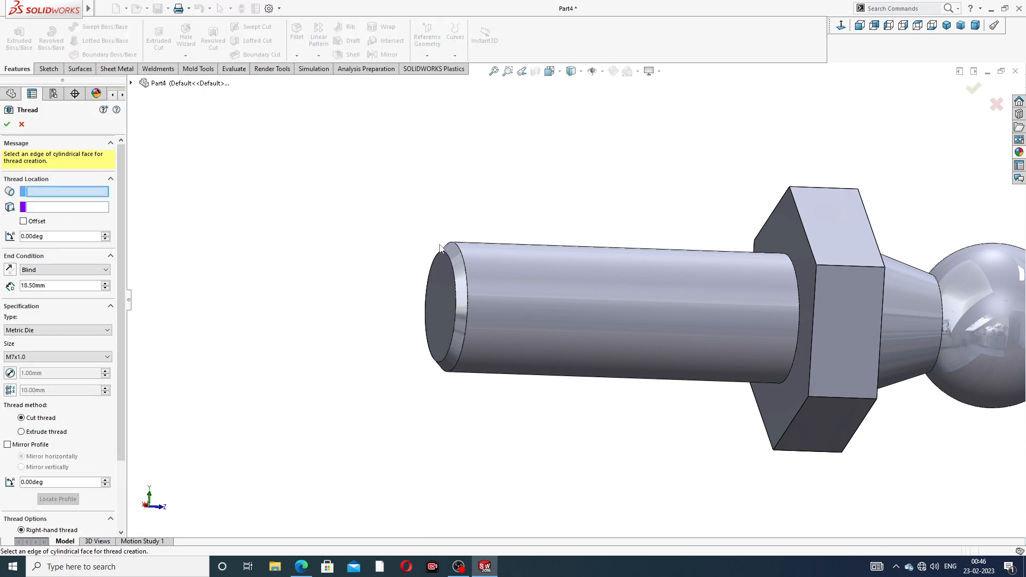
scroll(491, 281, "down", 1)
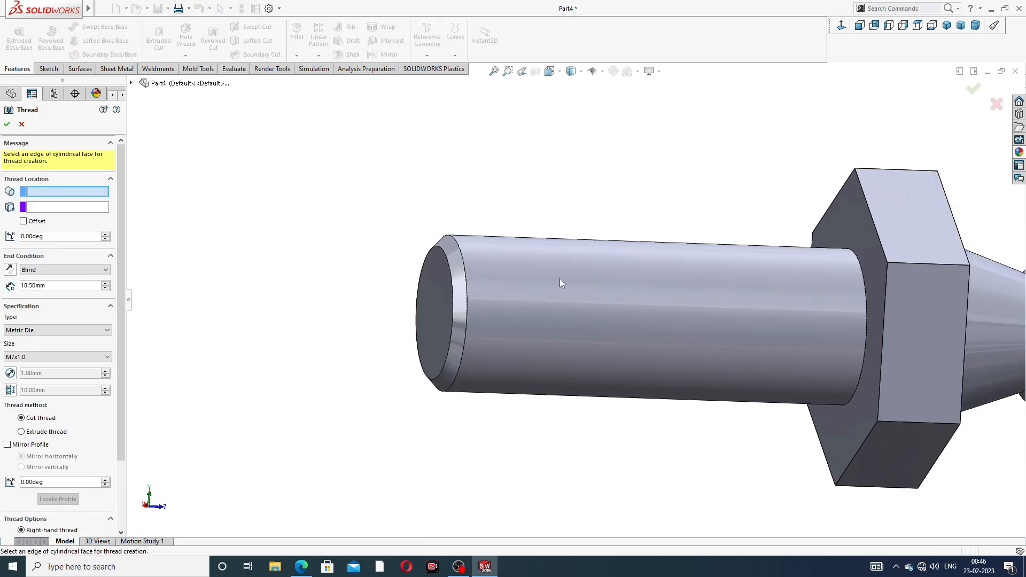
scroll(559, 277, "up", 3)
mouse_move(554, 284)
middle_mouse_down()
mouse_move(516, 268)
mouse_move(554, 268)
middle_mouse_up()
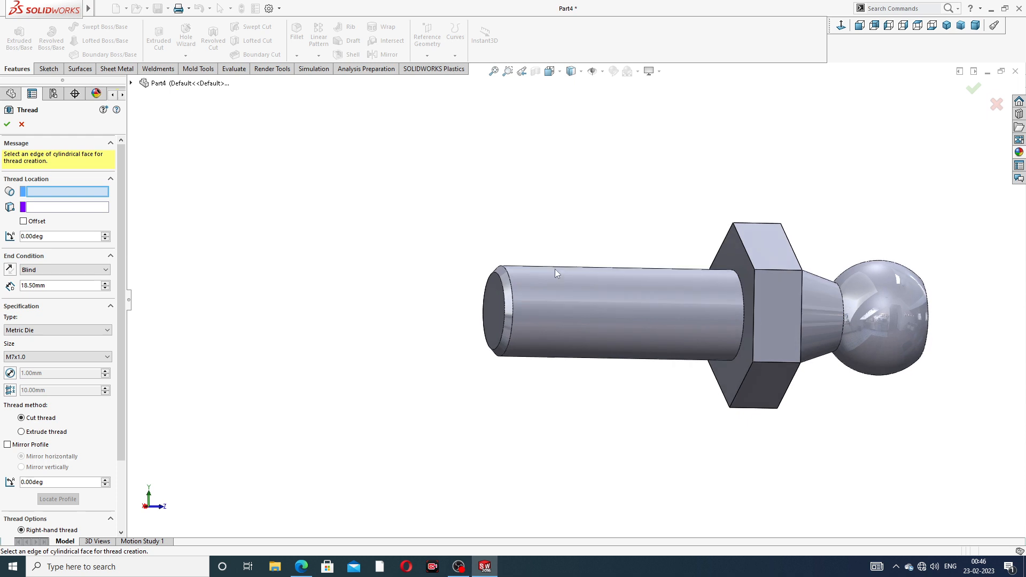
scroll(555, 268, "down", 2)
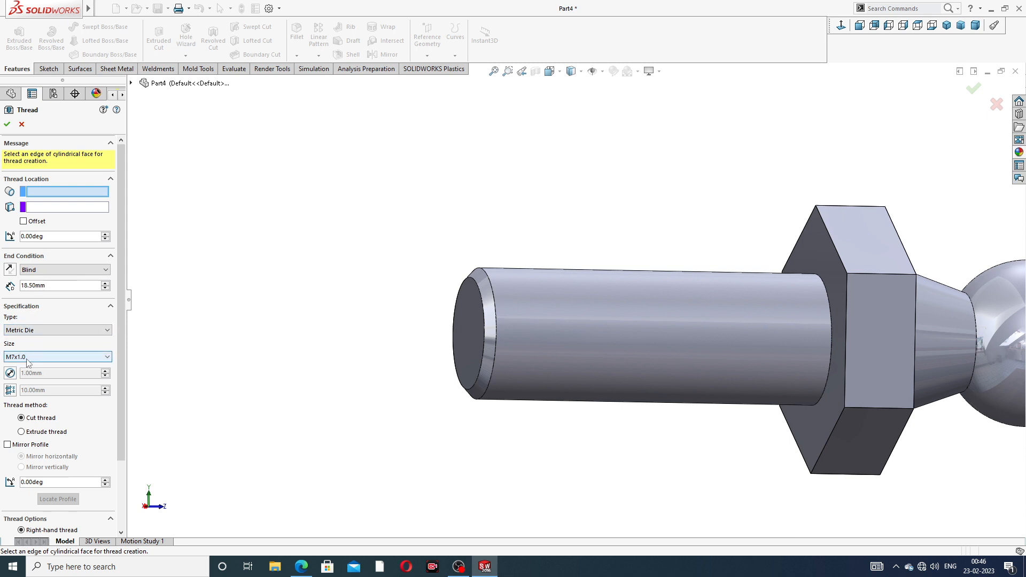
mouse_move(120, 387)
left_mouse_down()
mouse_move(128, 471)
mouse_move(128, 380)
left_mouse_up()
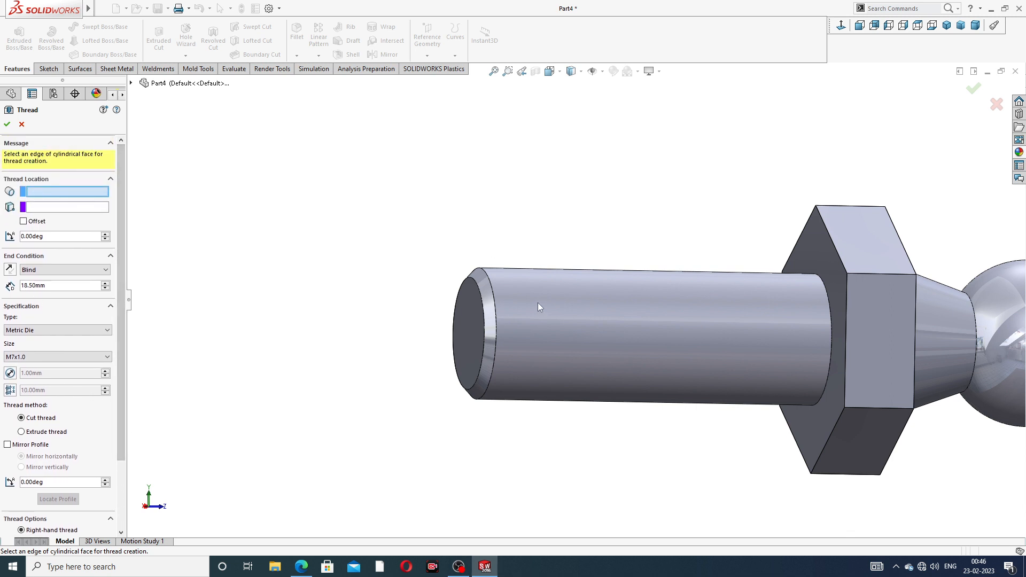
left_click(493, 298)
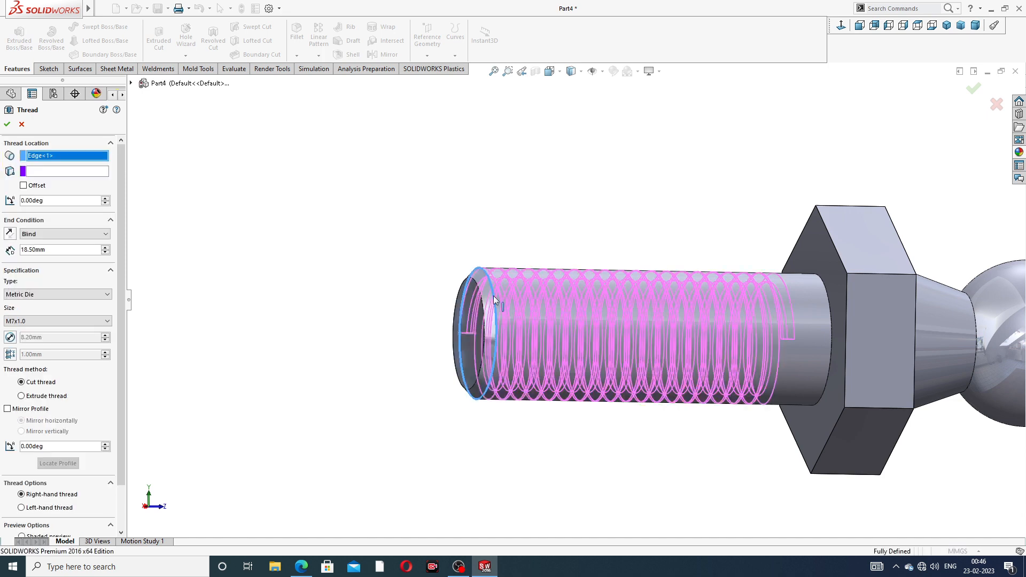
- Offset the thread start 2 mm outward past the shank's free end and create the thread with an 18.5 mm blind depth
middle_click_drag(602, 328, 610, 320)
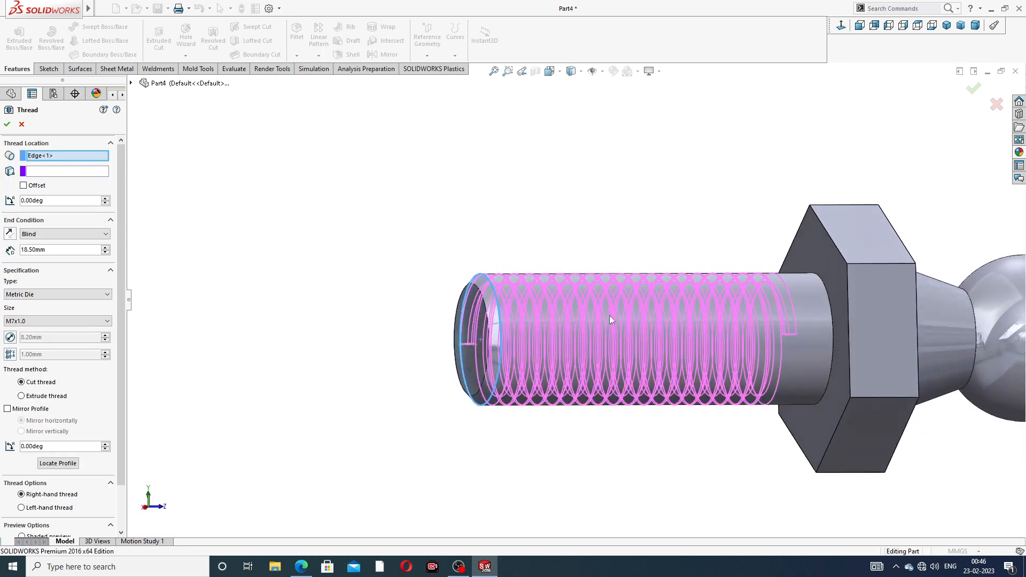
scroll(612, 313, "up", 2)
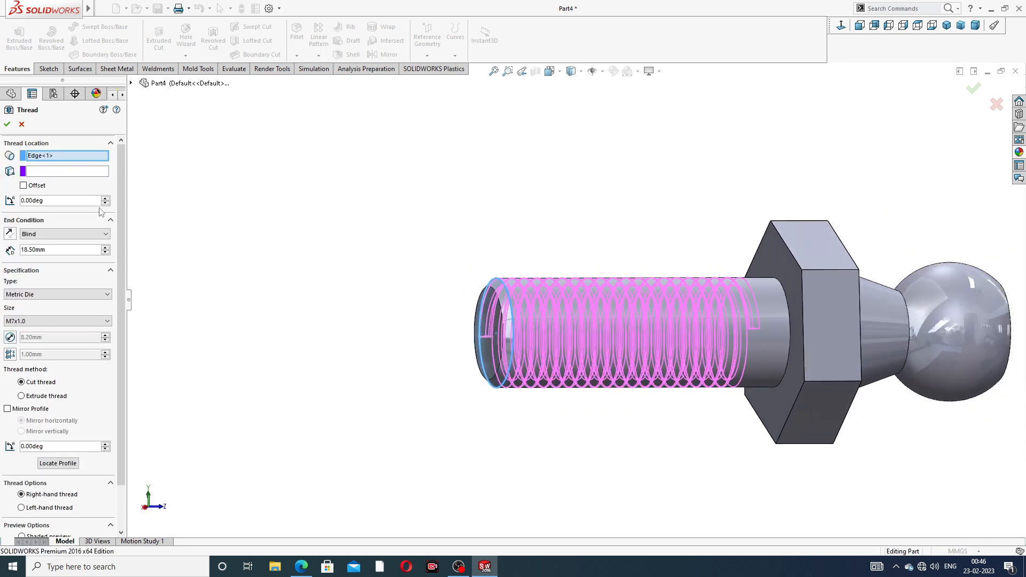
left_click(23, 185)
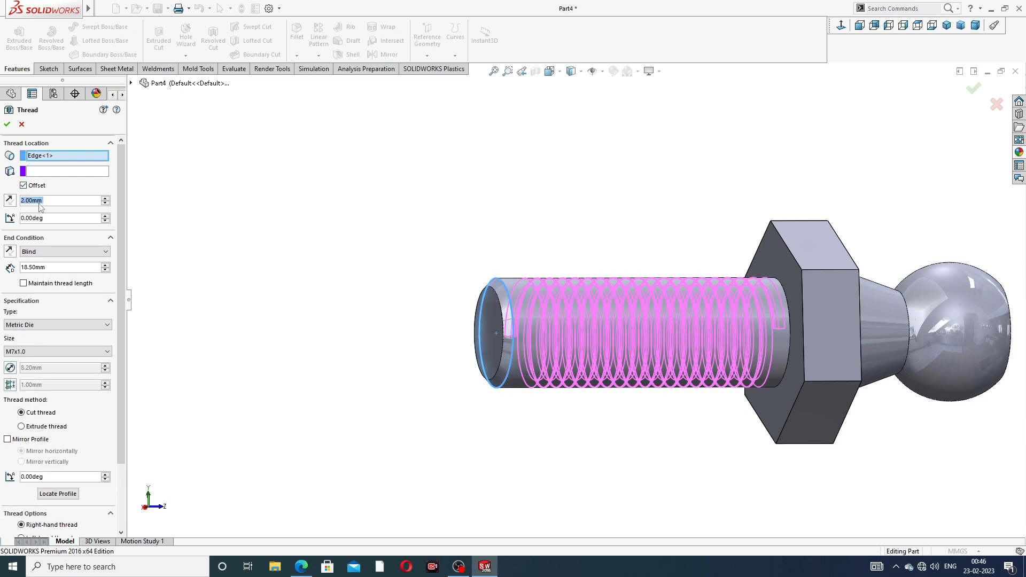
left_click(11, 200)
middle_click_drag(402, 289, 389, 252)
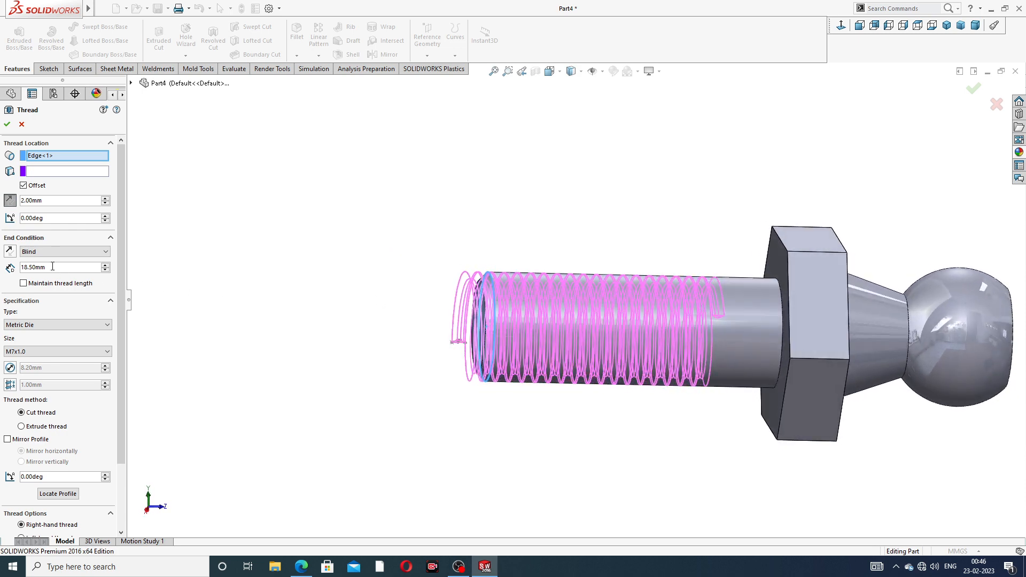
left_click(7, 124)
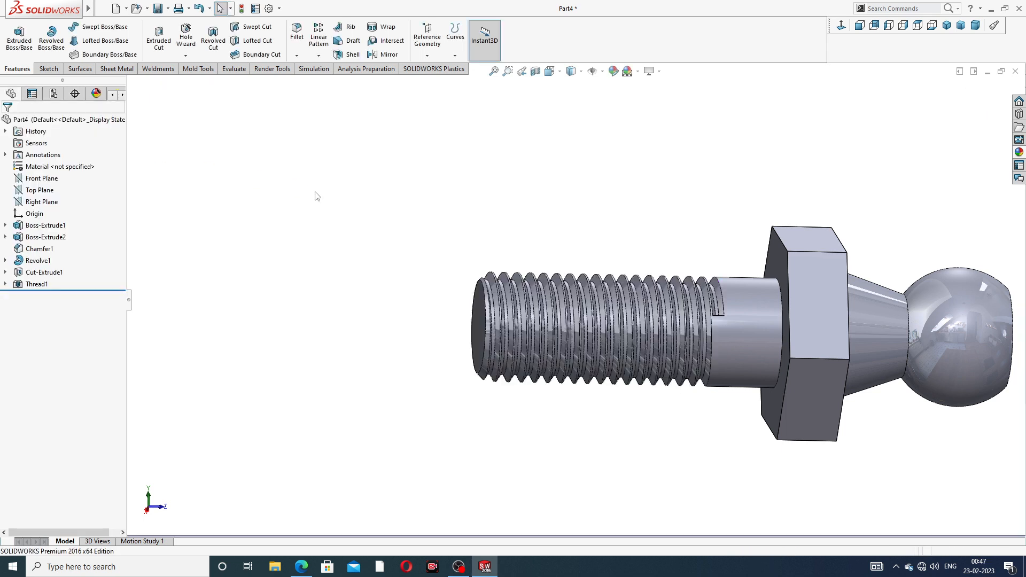
- Colour the shank's thread feature black
middle_click_drag(557, 259, 550, 233)
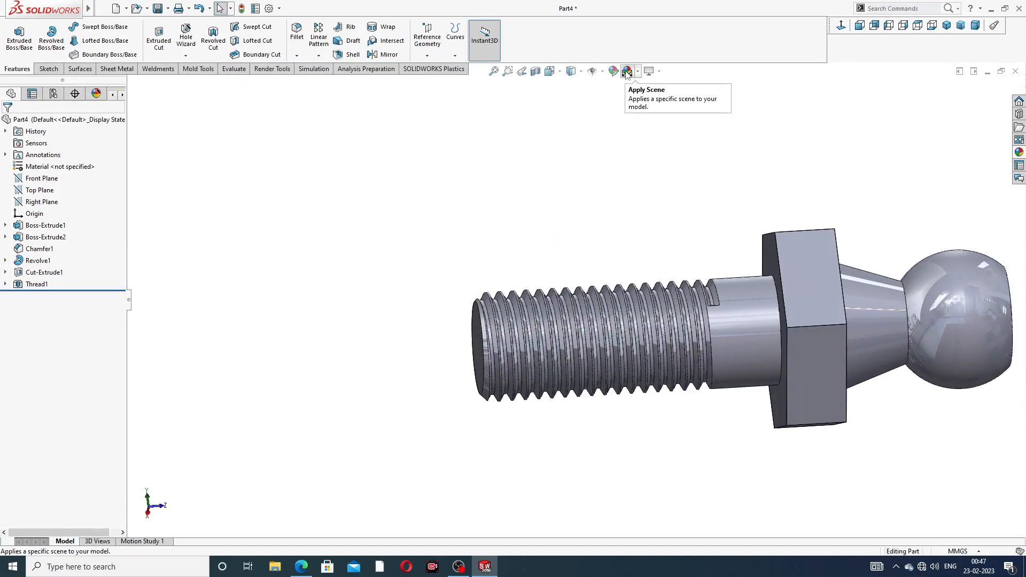
left_click(37, 284)
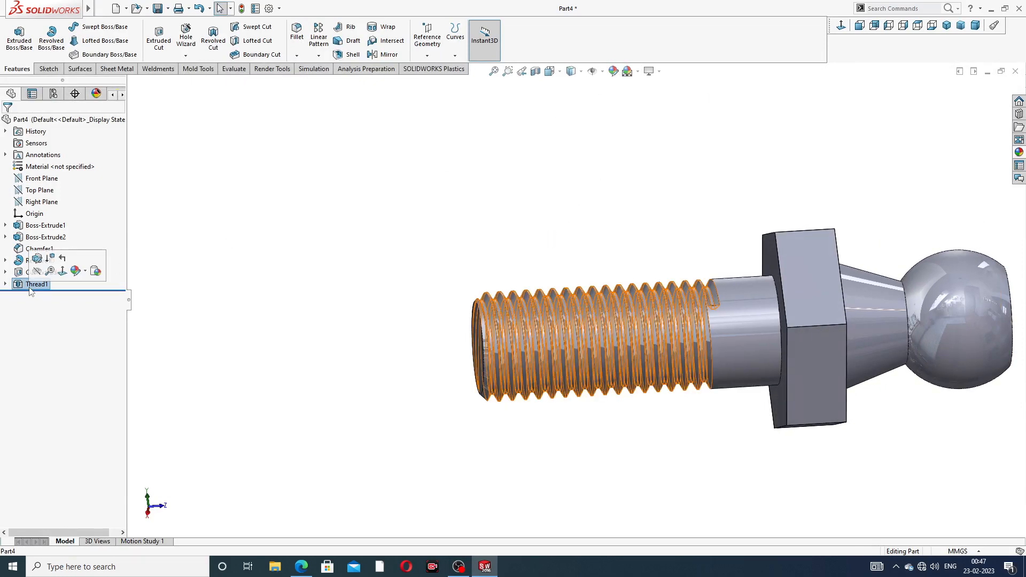
left_click(614, 71)
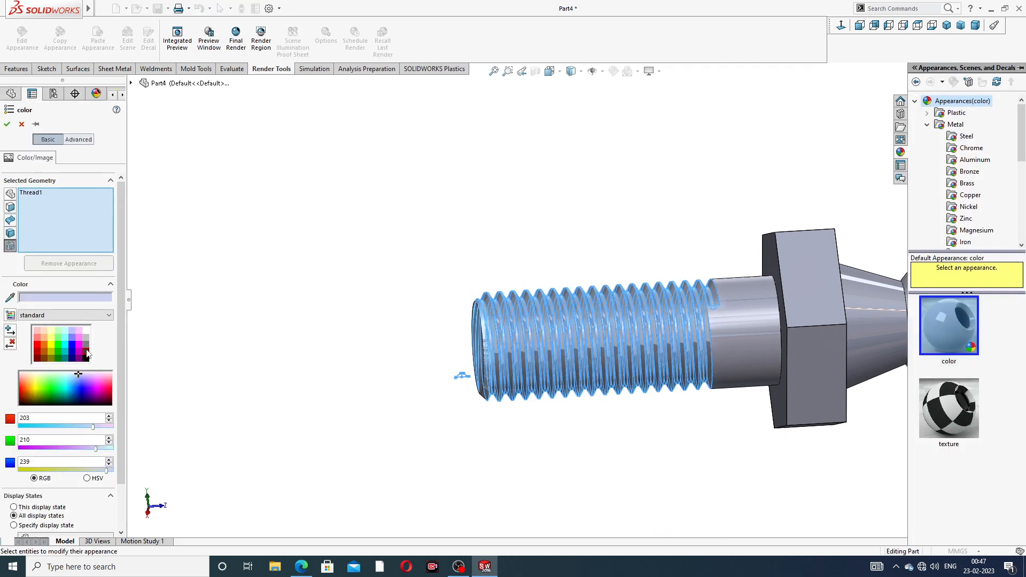
left_click(87, 354)
left_click(7, 124)
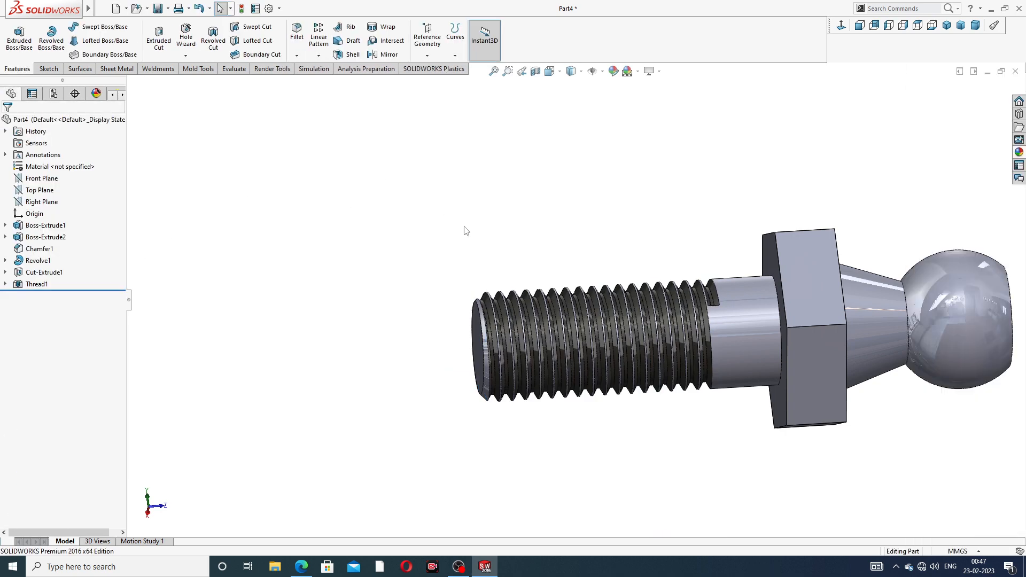
- Apply the polished nickel metal appearance to the whole ball stud
scroll(708, 284, "up", 3)
middle_click_drag(729, 292, 519, 332)
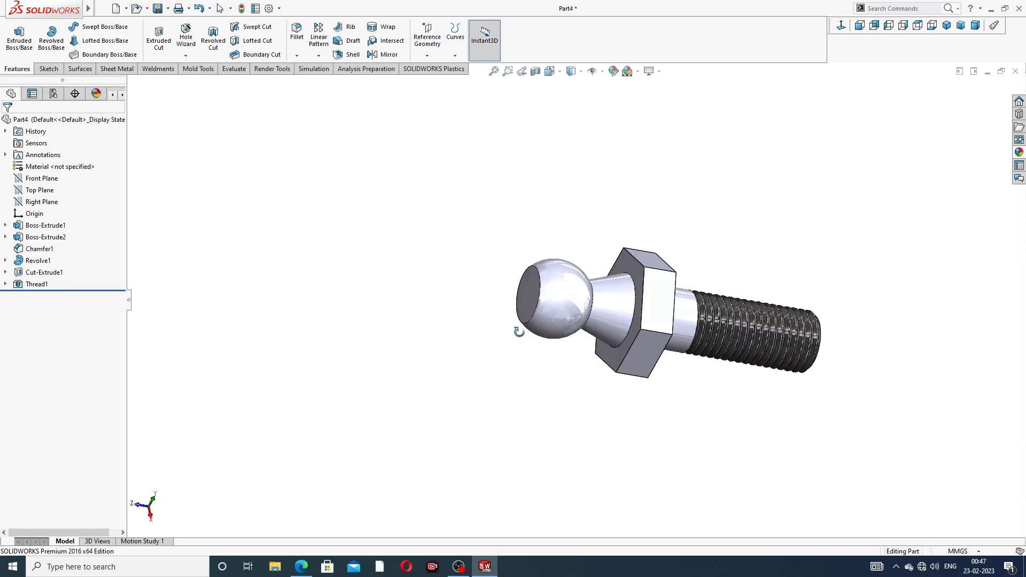
scroll(710, 322, "down", 4)
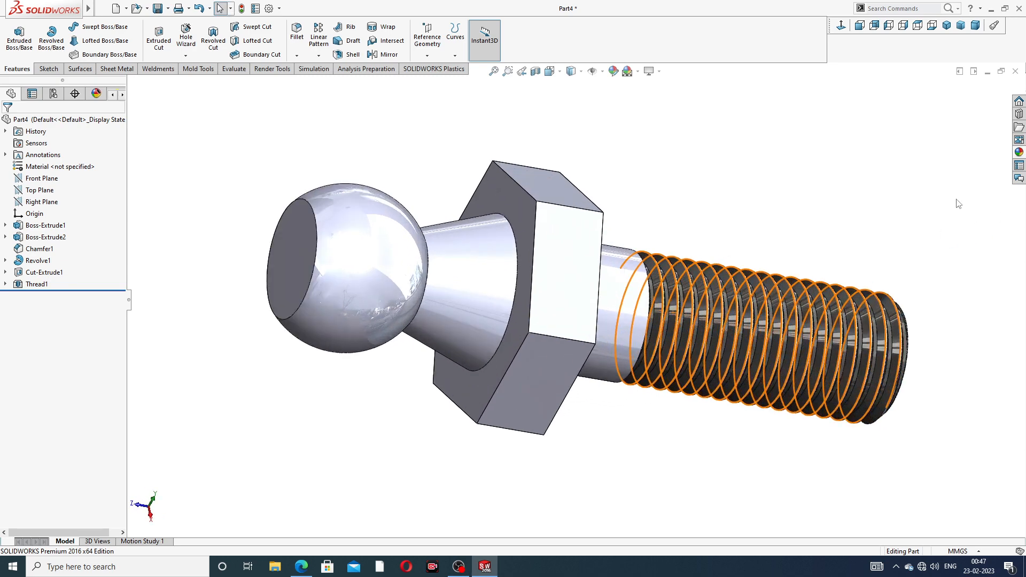
left_click(1019, 153)
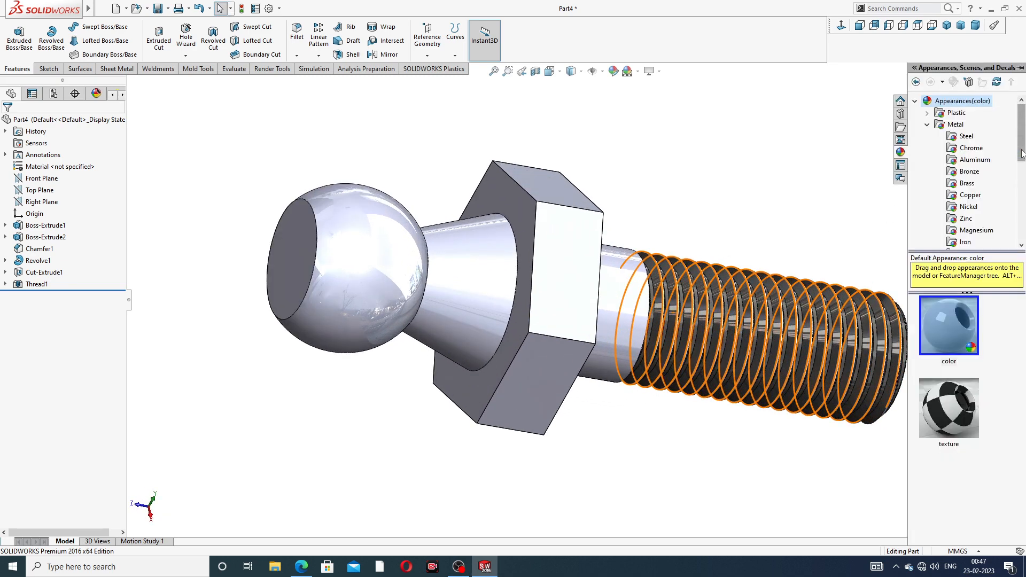
left_click(967, 184)
left_click(969, 172)
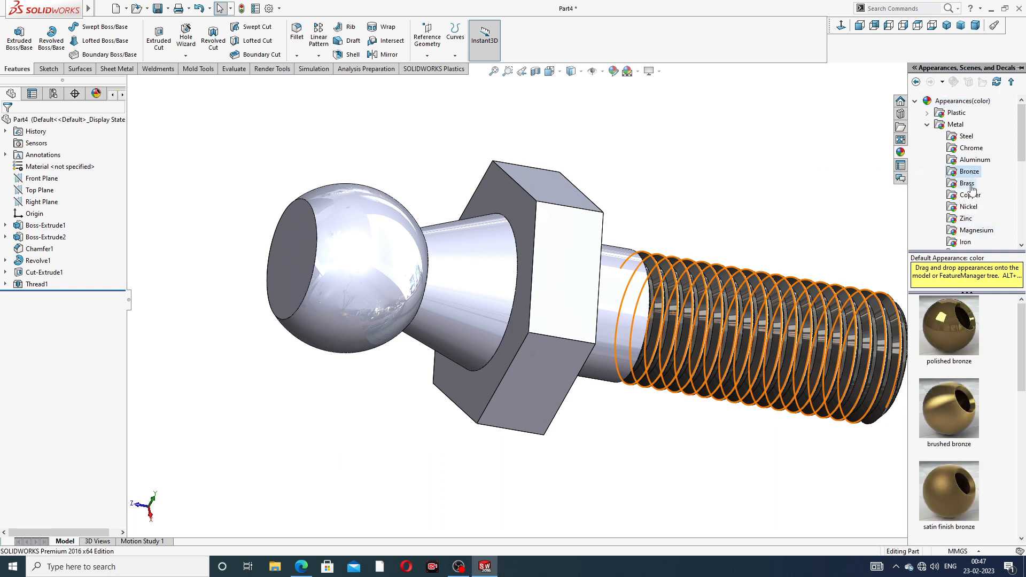
left_click(969, 195)
left_click(969, 207)
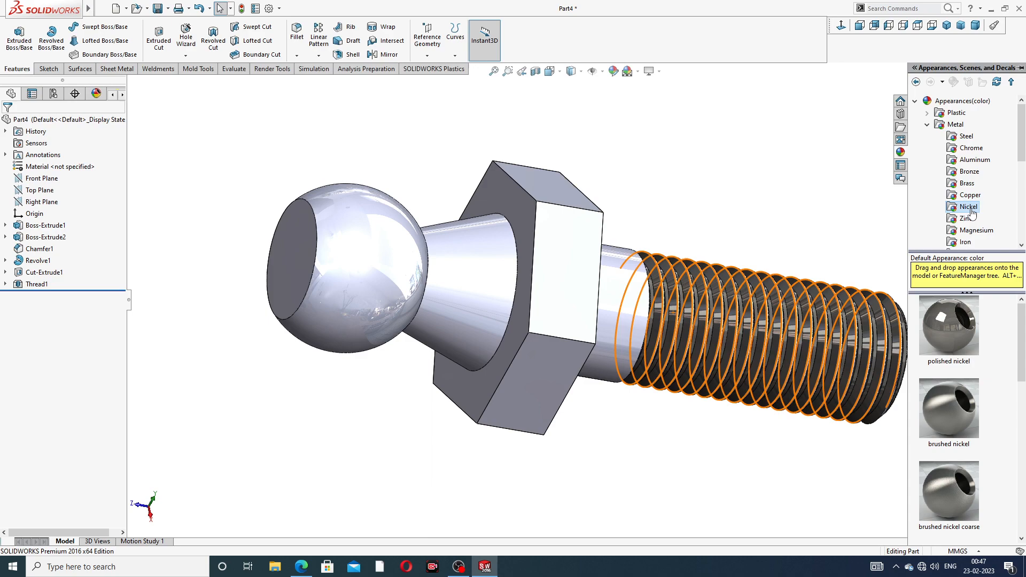
double_click(955, 319)
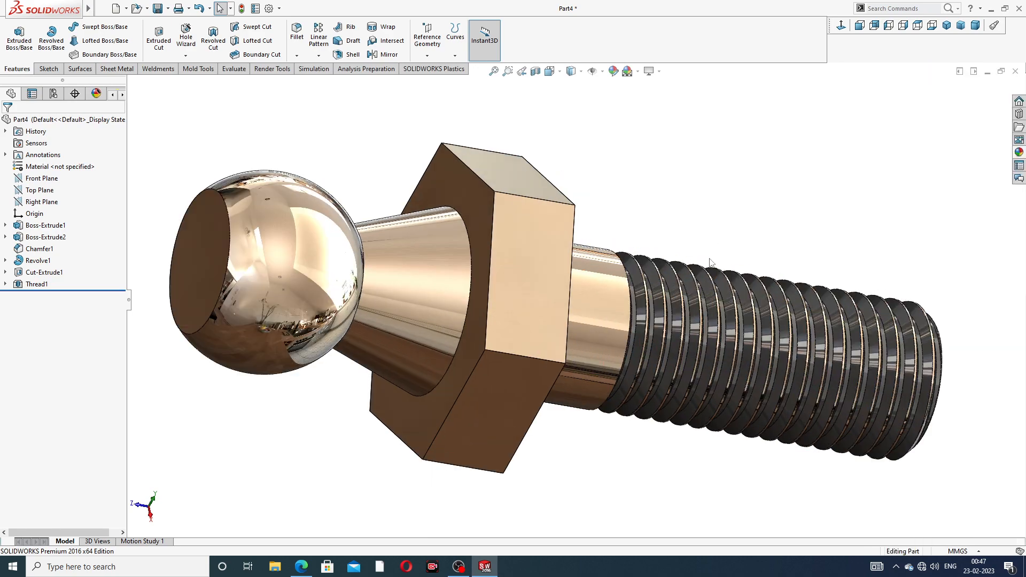
- Inspect the finished ball stud in isometric view and from several angles, including the ball, hex and threaded shank
middle_click_drag(712, 260, 696, 213)
scroll(681, 233, "up", 2)
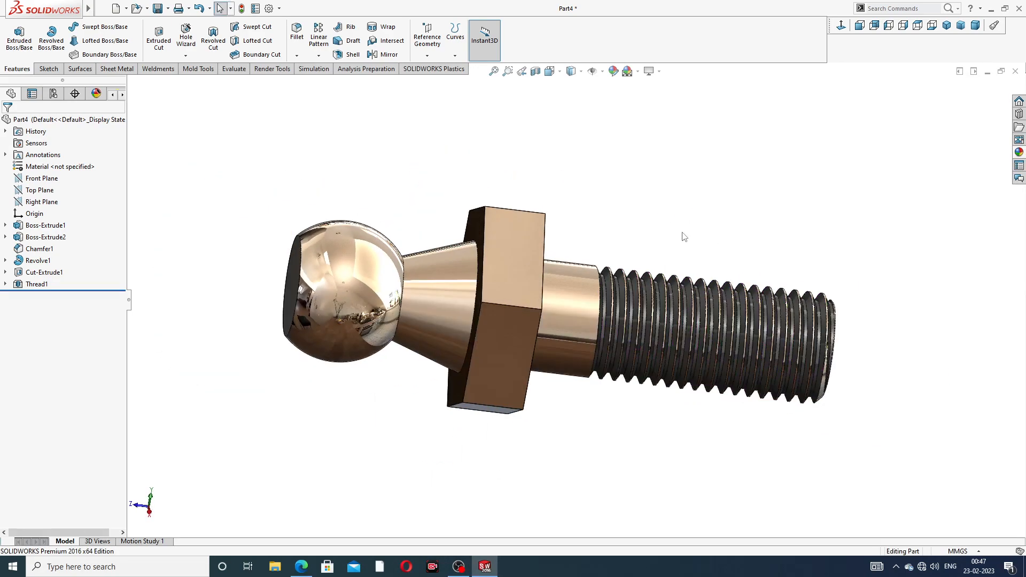
middle_click_drag(691, 262, 701, 200)
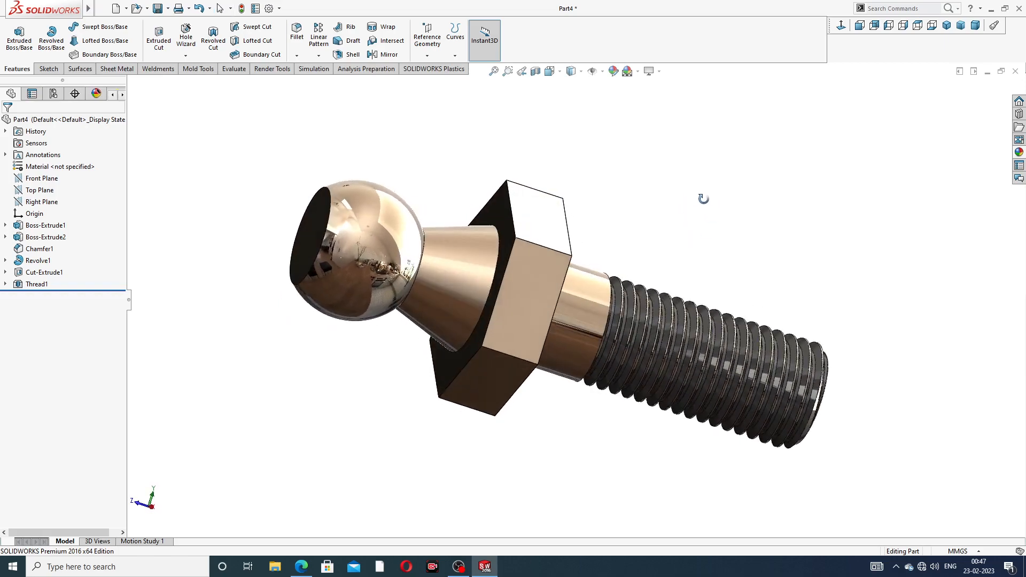
middle_click_drag(518, 351, 507, 302)
left_click(946, 25)
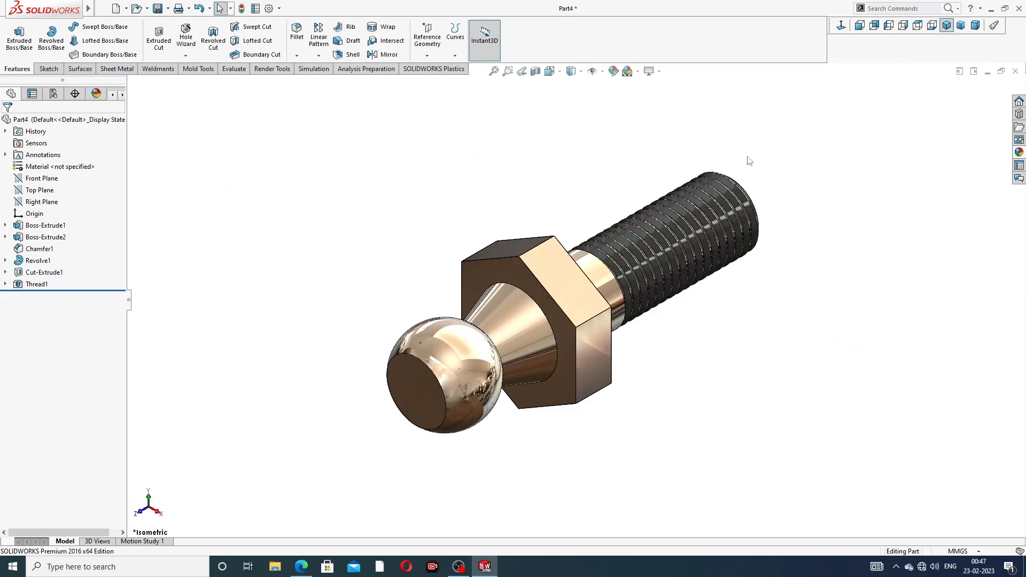
middle_click_drag(700, 260, 569, 201)
scroll(662, 185, "up", 3)
scroll(550, 171, "down", 1)
scroll(529, 369, "down", 2)
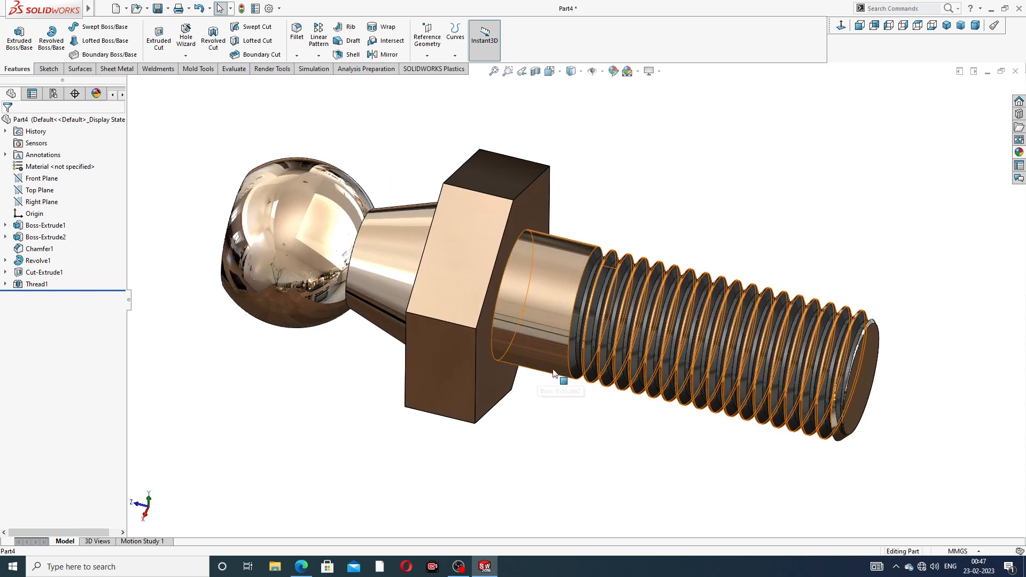
scroll(559, 380, "down", 2)
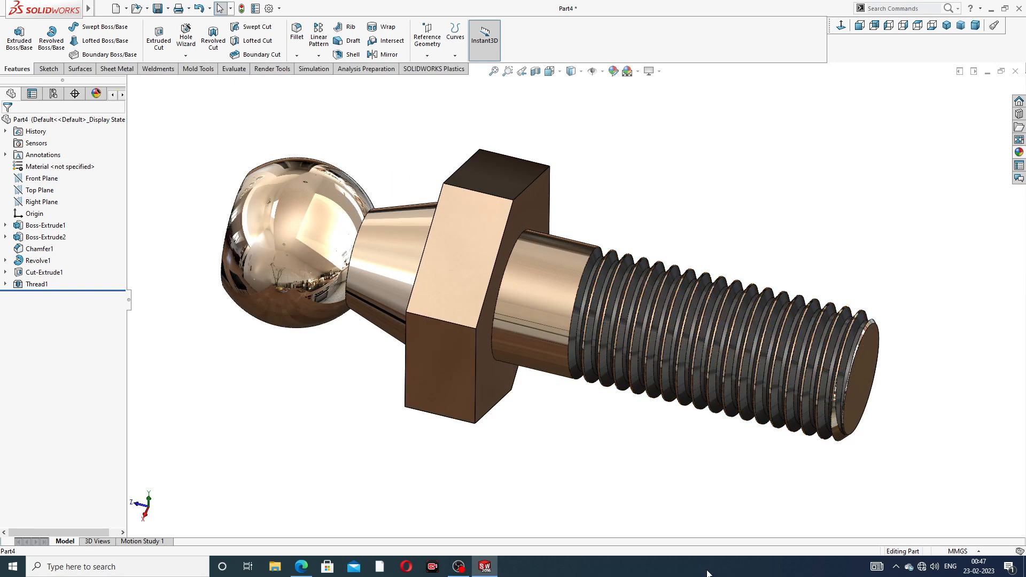